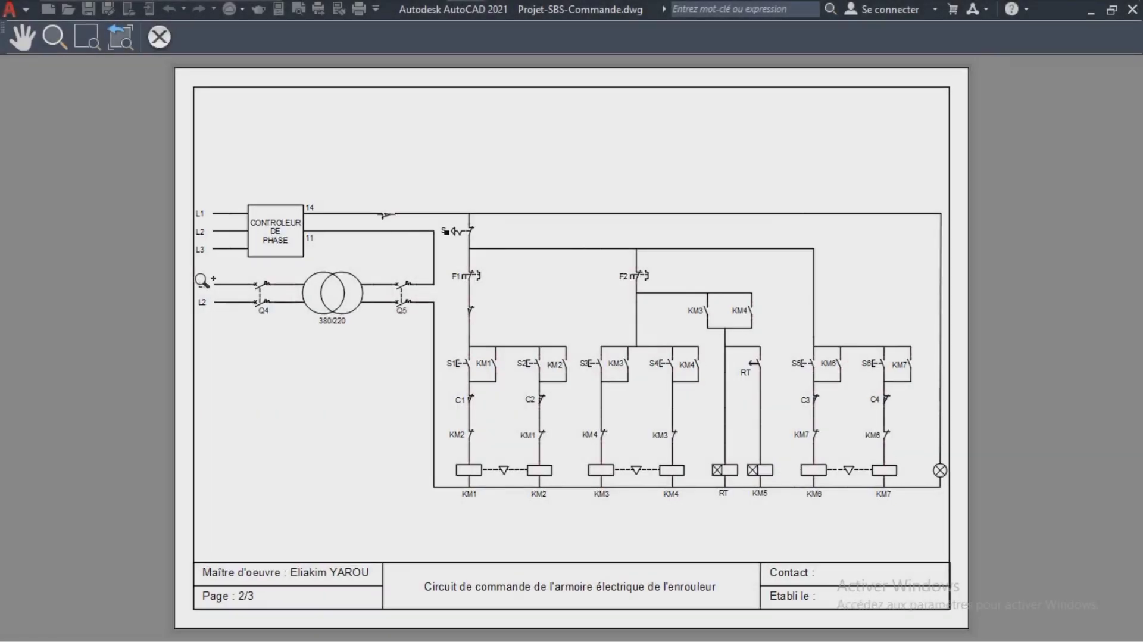
Step: Zoom in slightly on the Projet-SBS-Commande control circuit
mouse_move(202, 280)
mouse_down()
mouse_move(174, 256)
mouse_move(111, 241)
mouse_up()
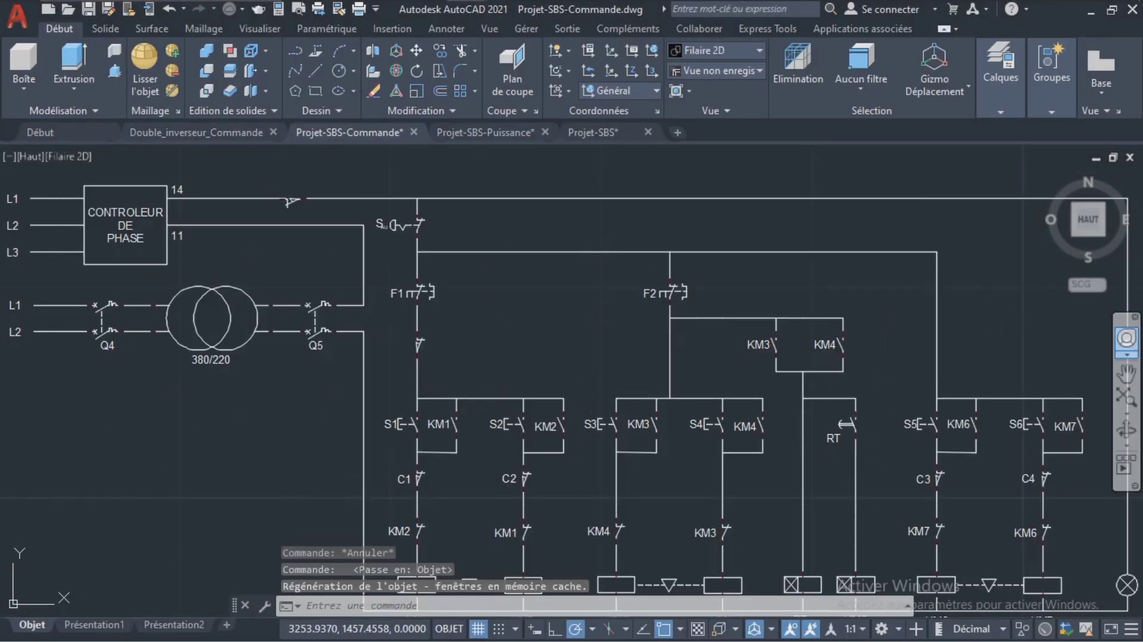
Step: Pan the drawing view up and to the left
click(1126, 373)
mouse_move(890, 387)
mouse_down()
mouse_move(846, 301)
mouse_move(743, 327)
mouse_up()
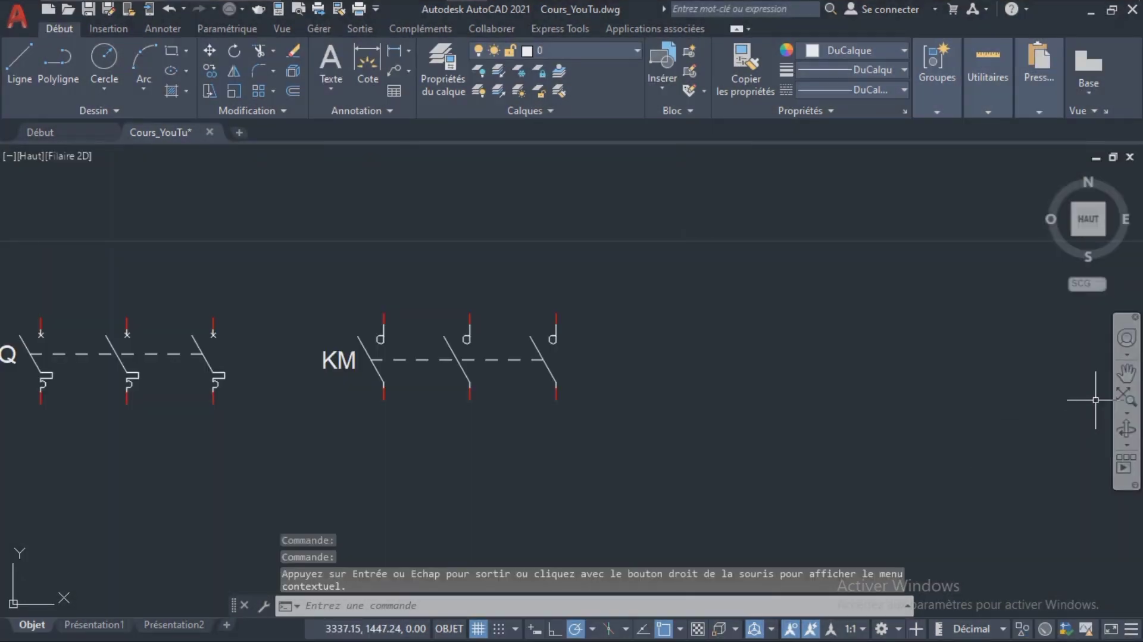
Step: Zoom in and frame the last KM contact
click(1126, 412)
click(1035, 594)
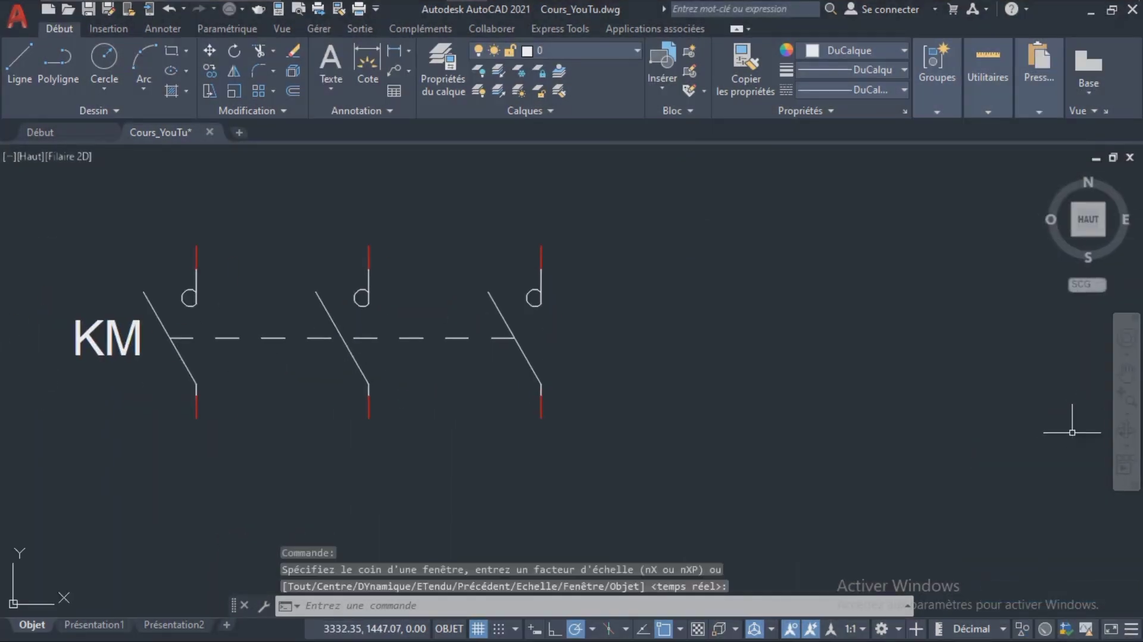
mouse_move(567, 441)
mouse_down()
mouse_move(806, 466)
mouse_move(505, 446)
mouse_move(482, 460)
mouse_up()
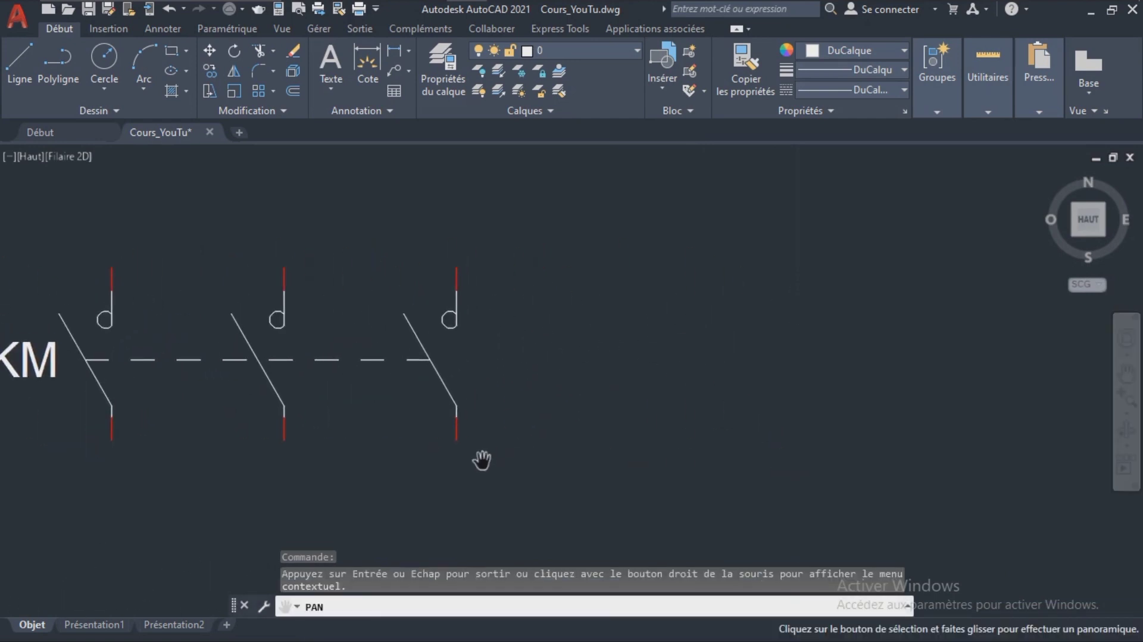
key(Escape)
click(1126, 397)
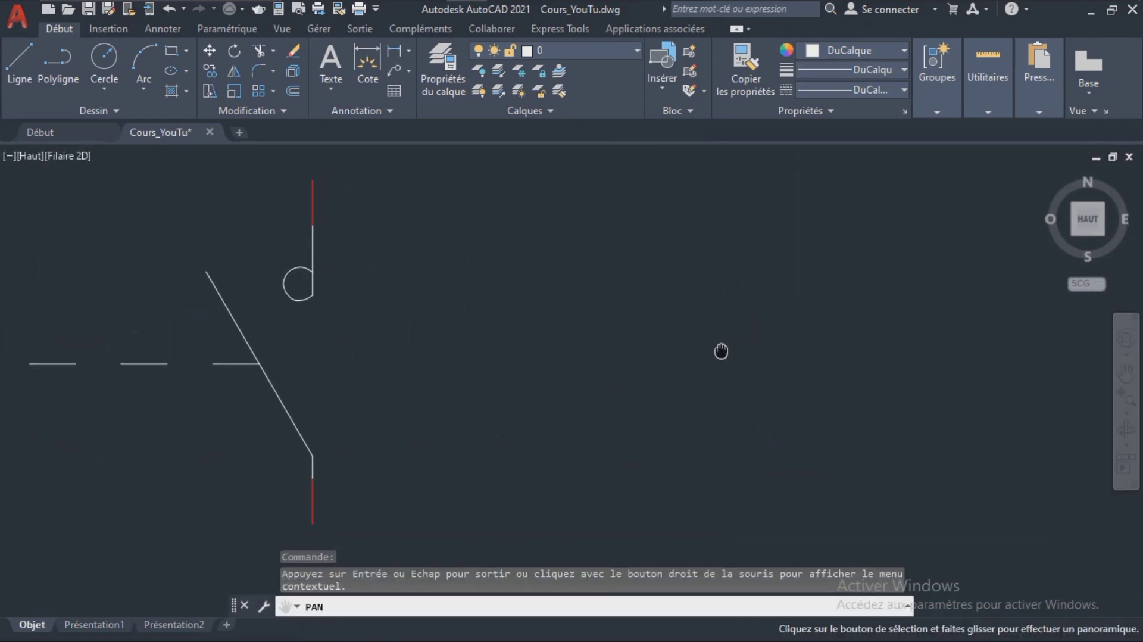
drag(722, 352, 715, 350)
key(Escape)
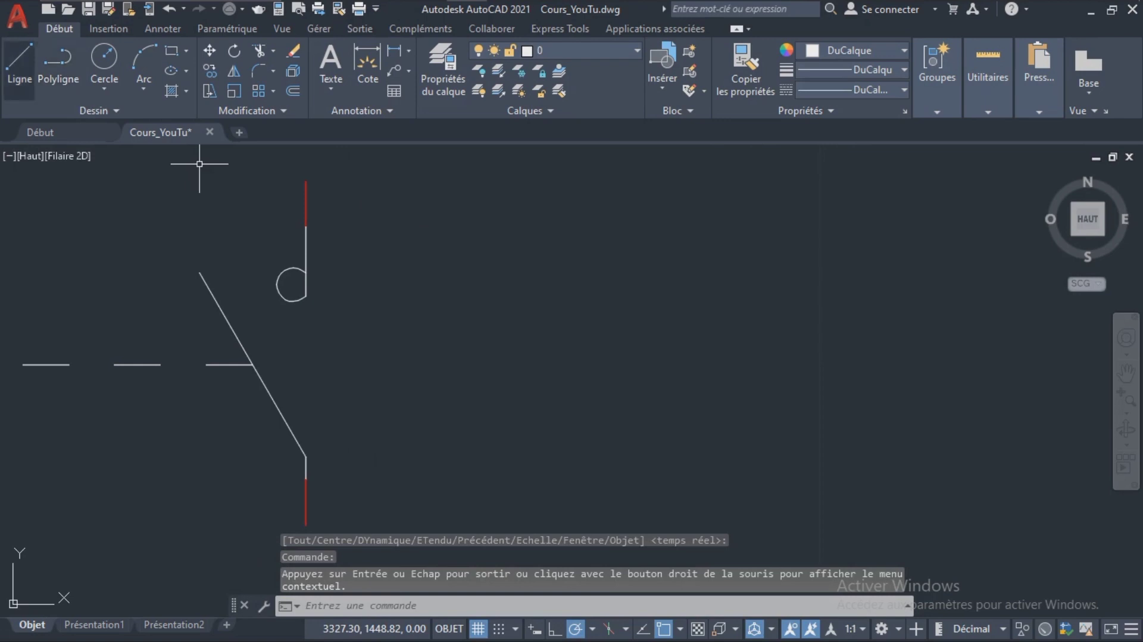
Step: Draw a vertical line right of the contact from 0.2, 0.2, 0.7, 0.2 and 0.2 segments
click(20, 62)
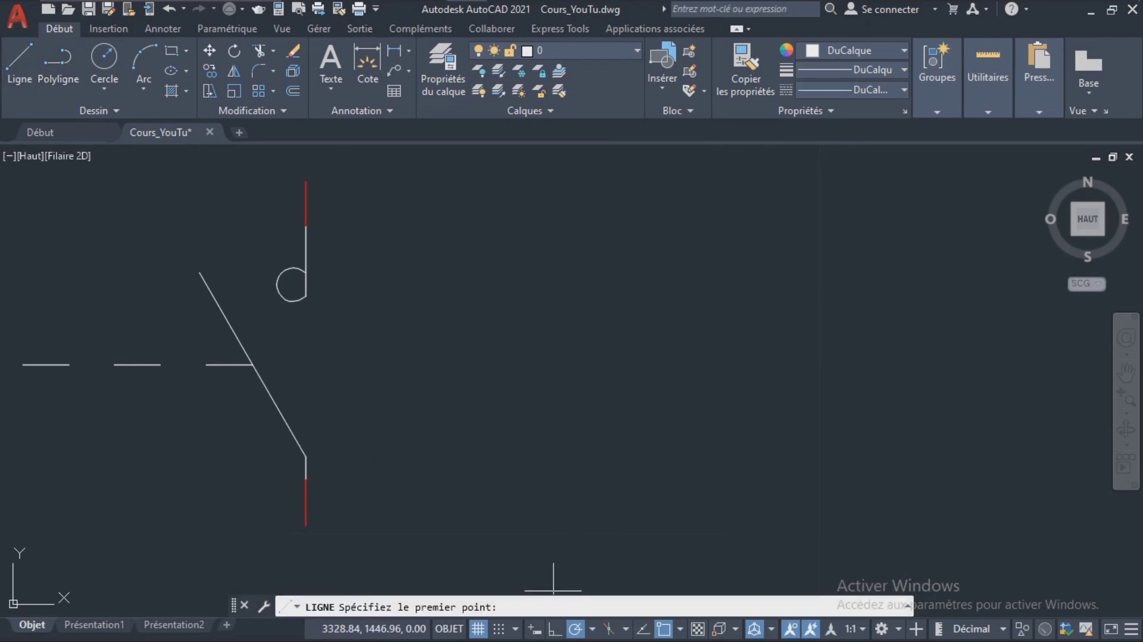
click(511, 172)
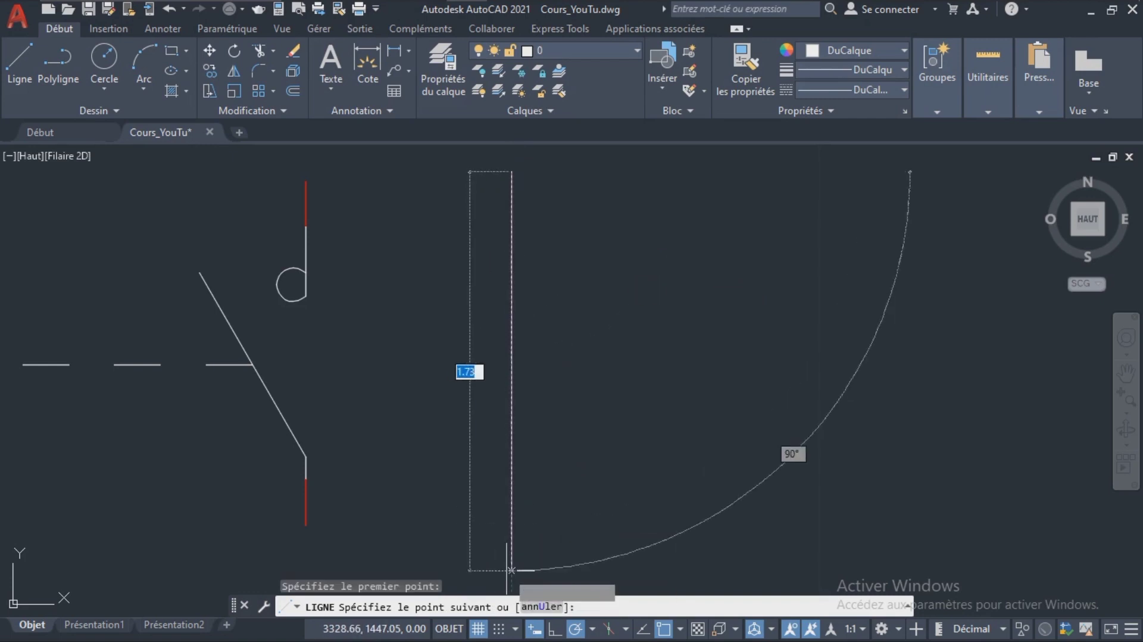
text(0.2)
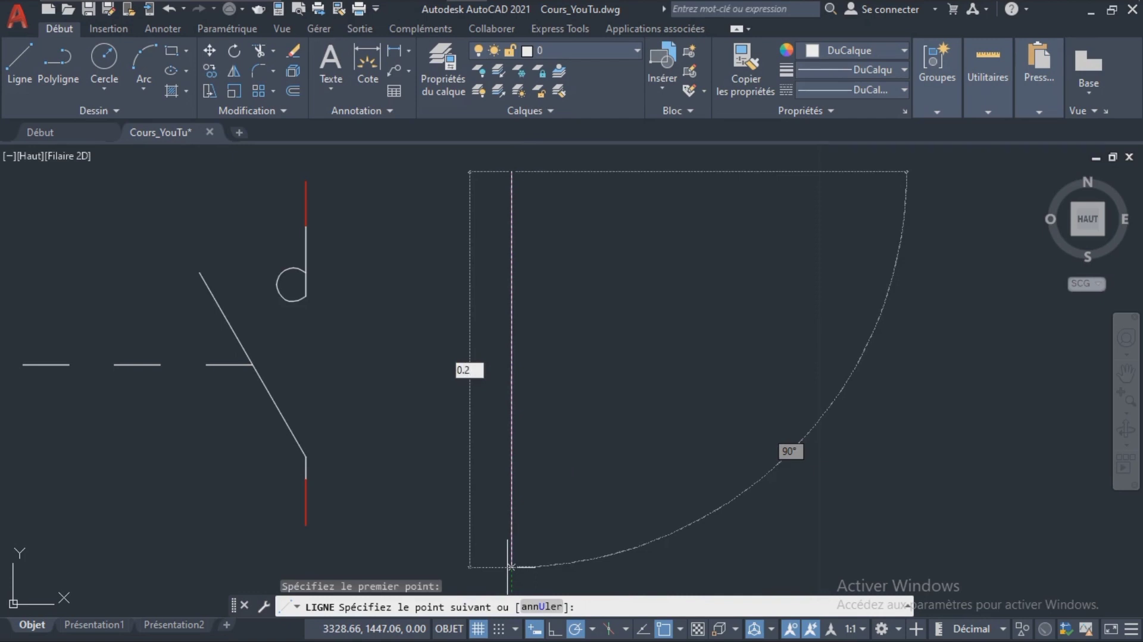
key(Return)
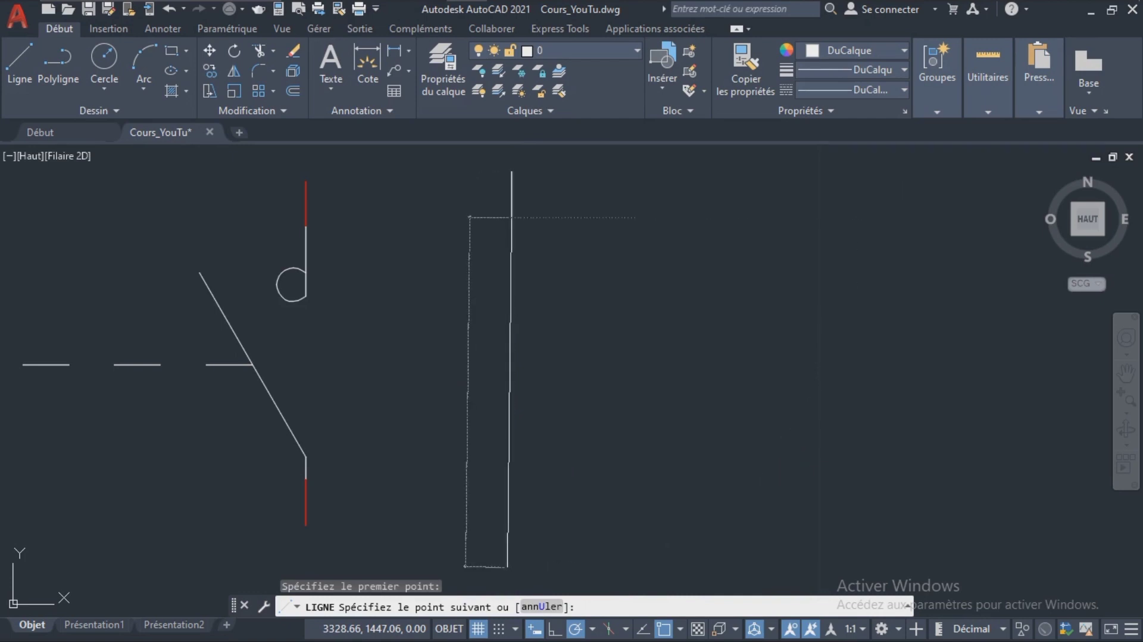
text(0.2)
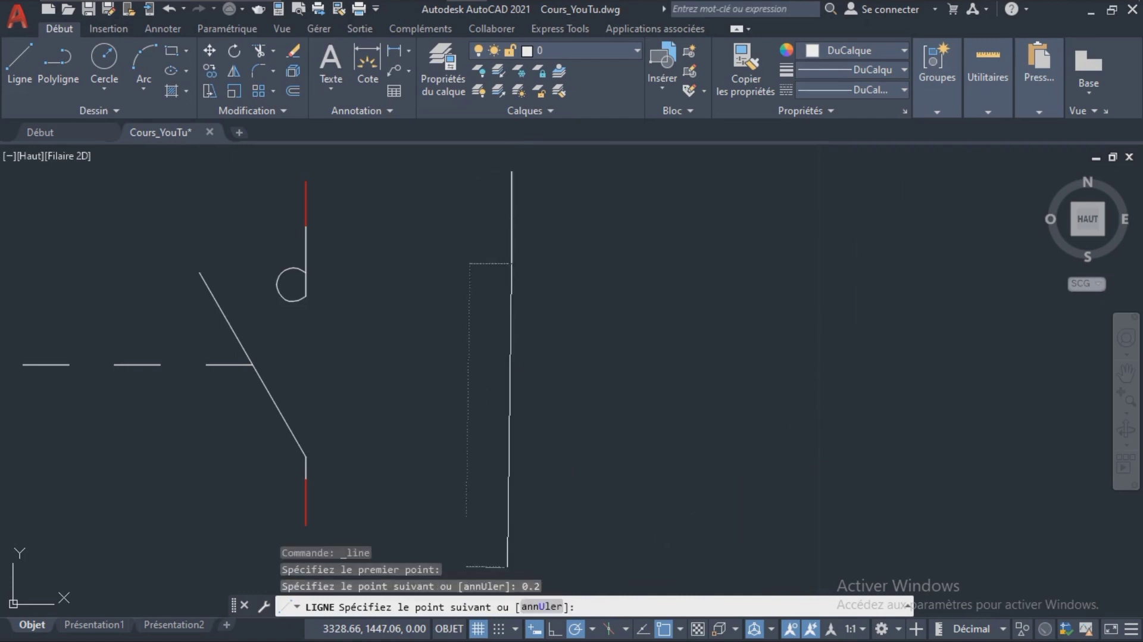
key(Return)
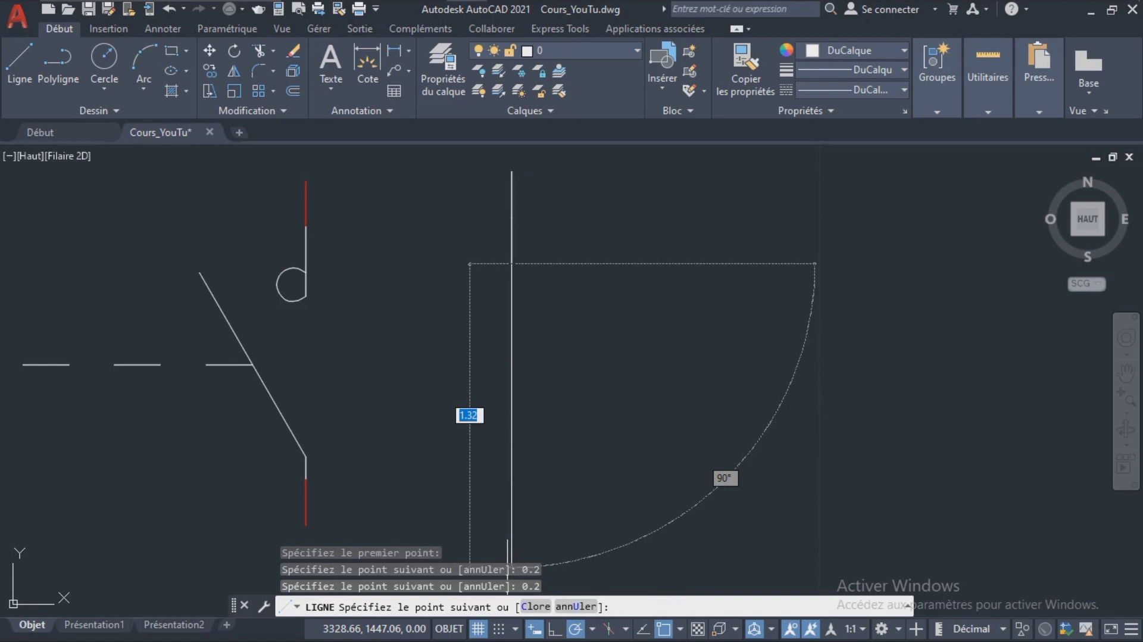
key(Return)
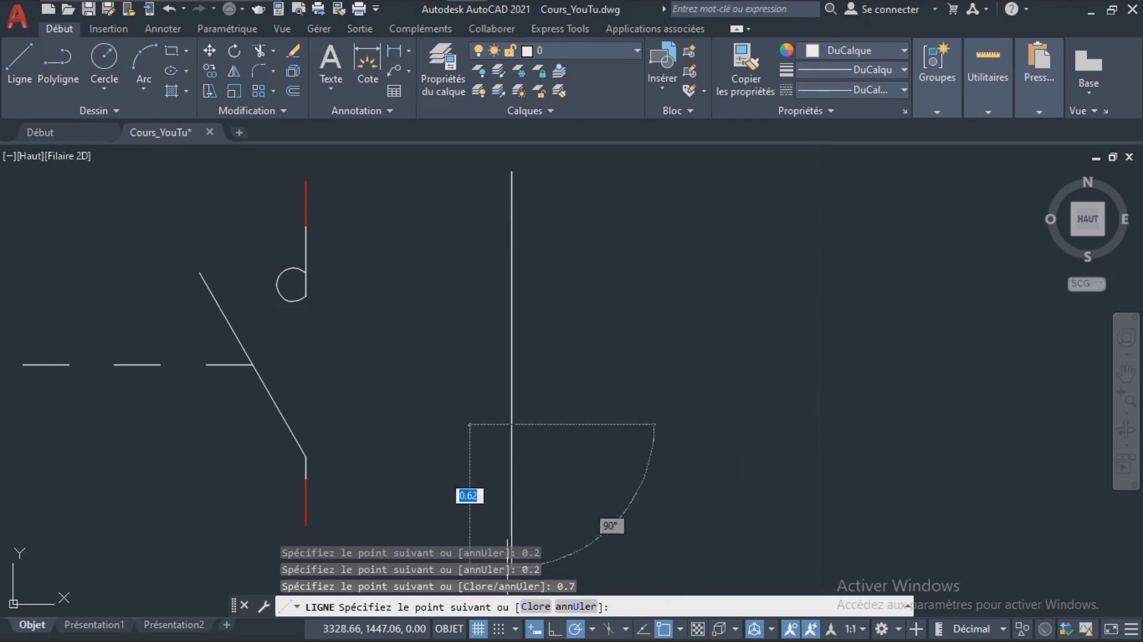
text(2)
key(Return)
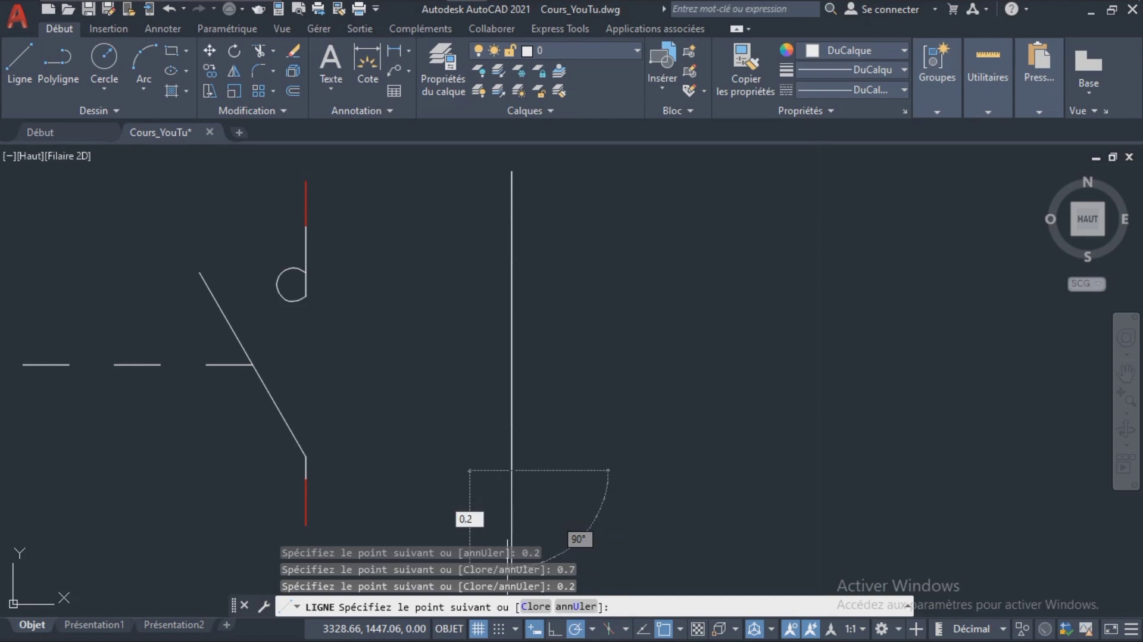
key(Return)
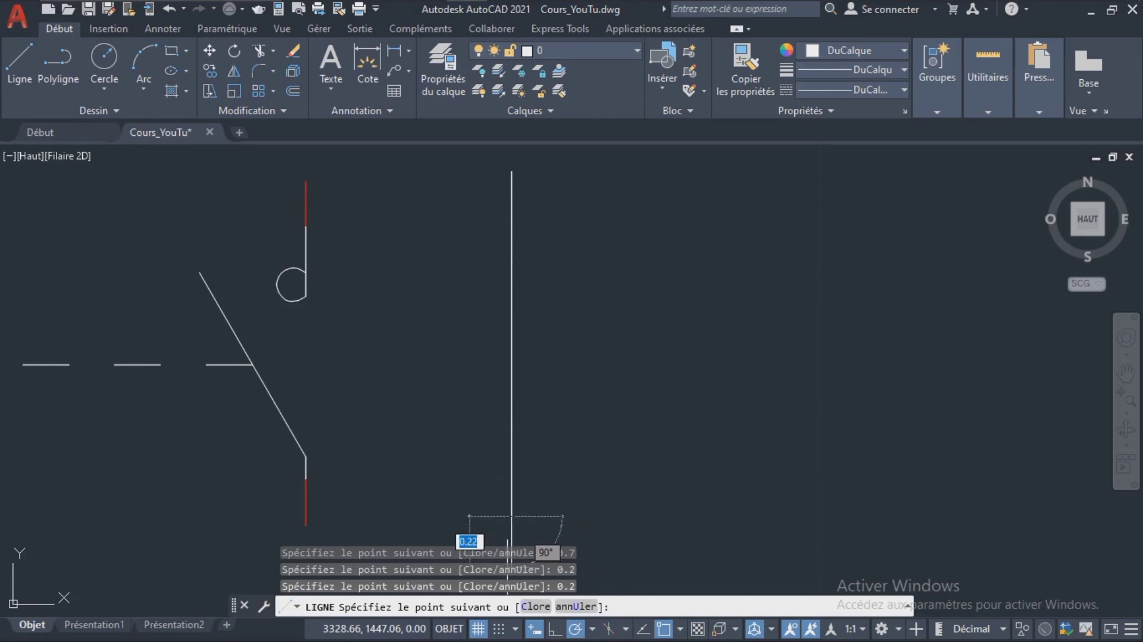
key(Escape)
click(1126, 373)
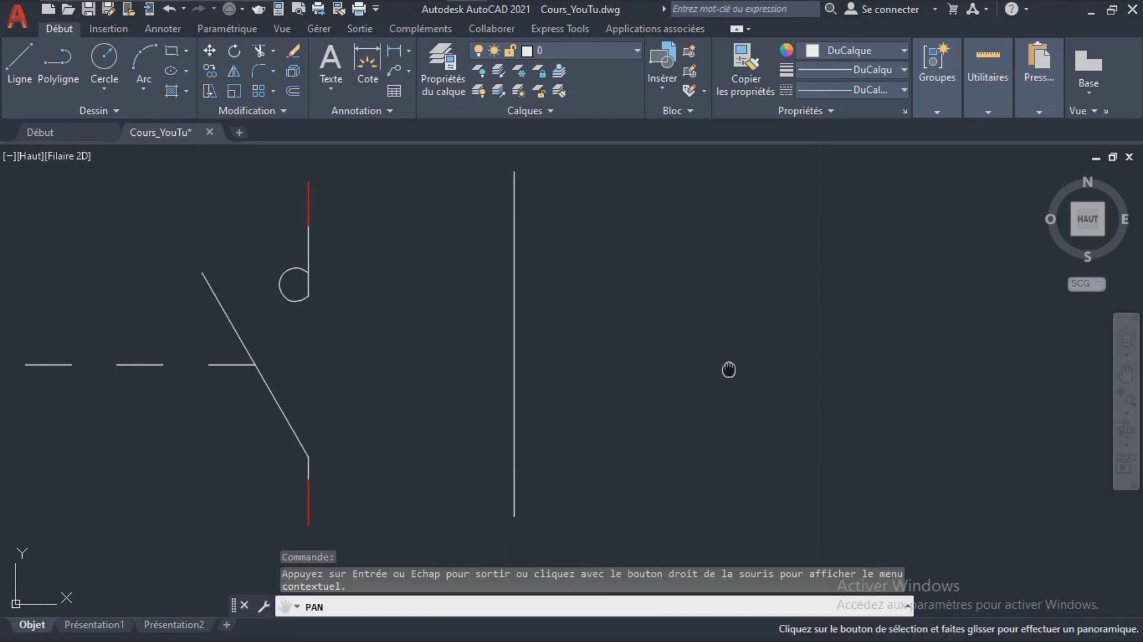
drag(729, 369, 763, 375)
key(Escape)
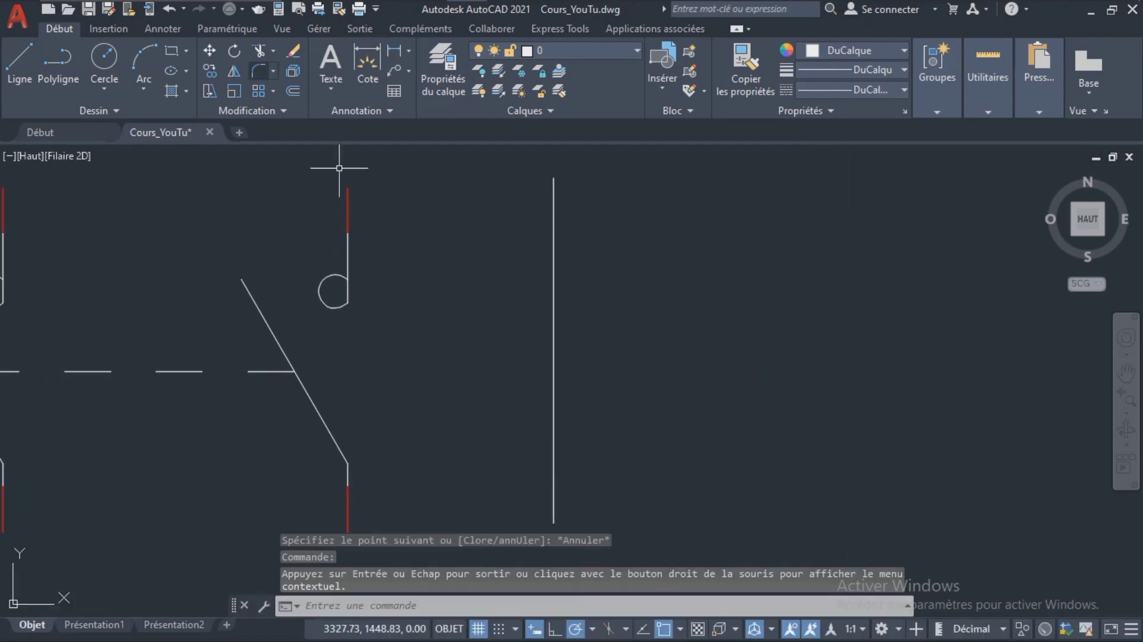
Step: Trim away the middle of the new vertical line with TR
text(tr)
key(Return)
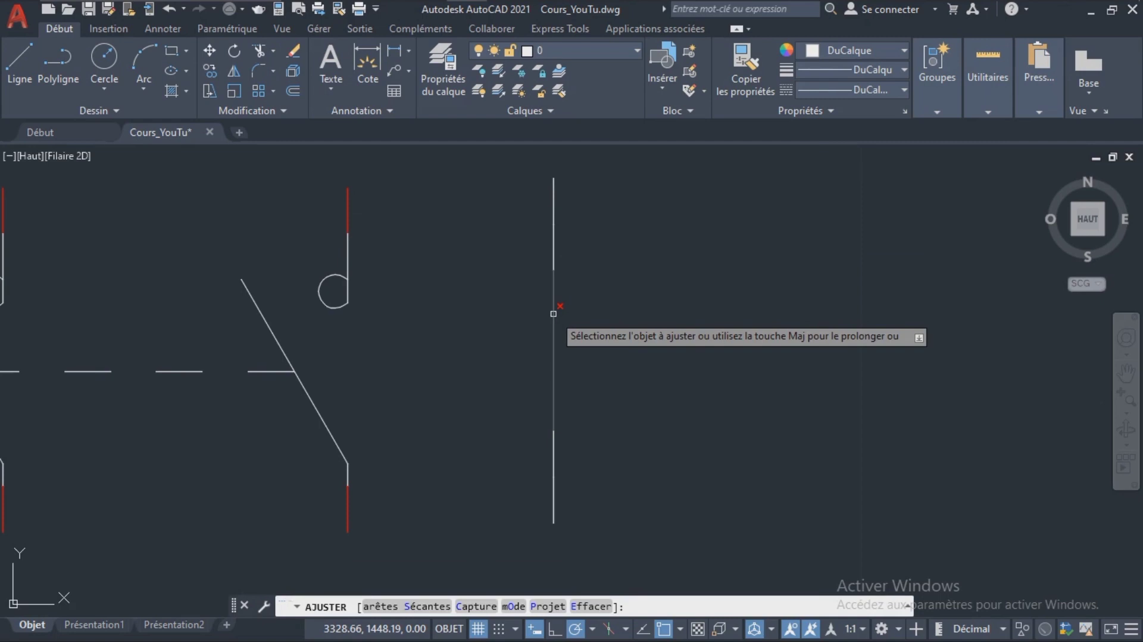
click(553, 313)
key(Escape)
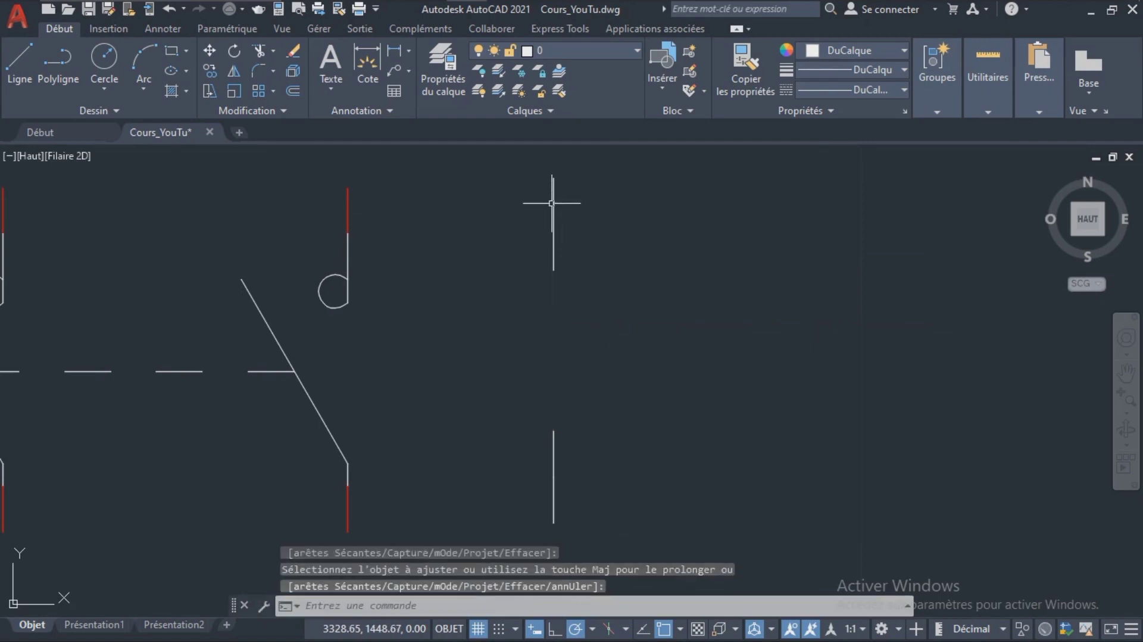
Step: Move the upper and lower remaining stubs onto the borne layer
click(552, 203)
click(552, 510)
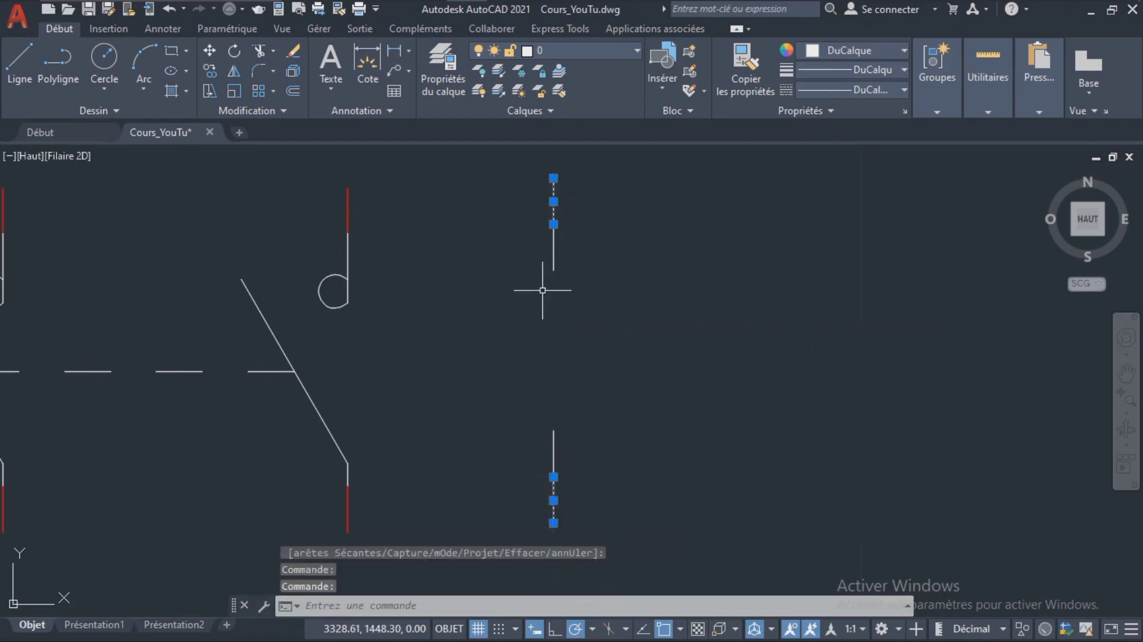
click(583, 50)
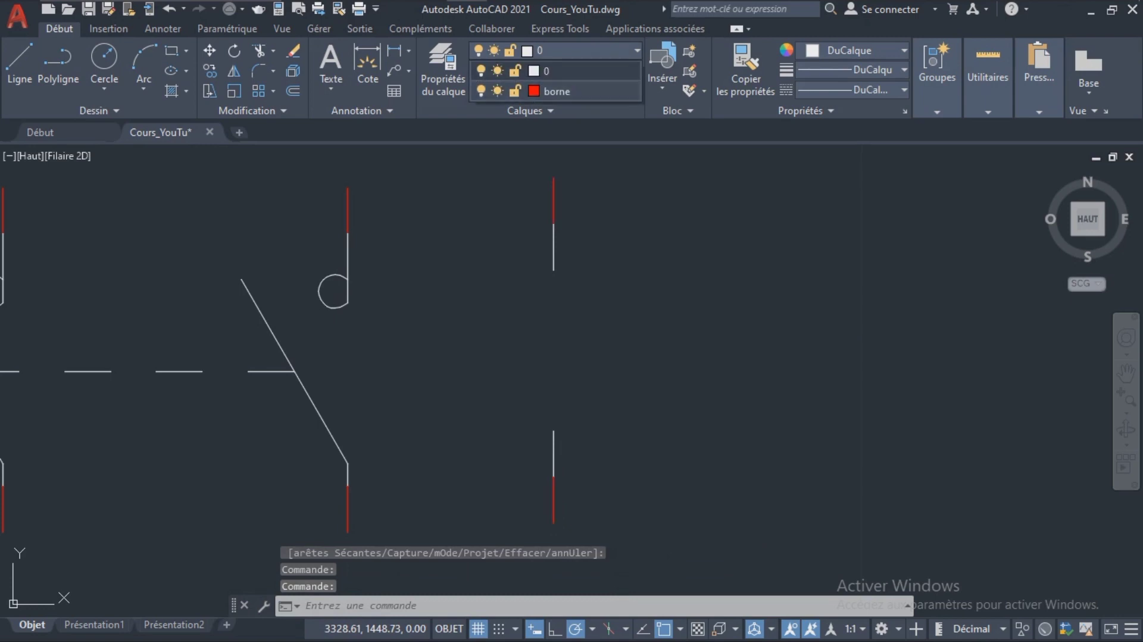
click(557, 91)
key(Escape)
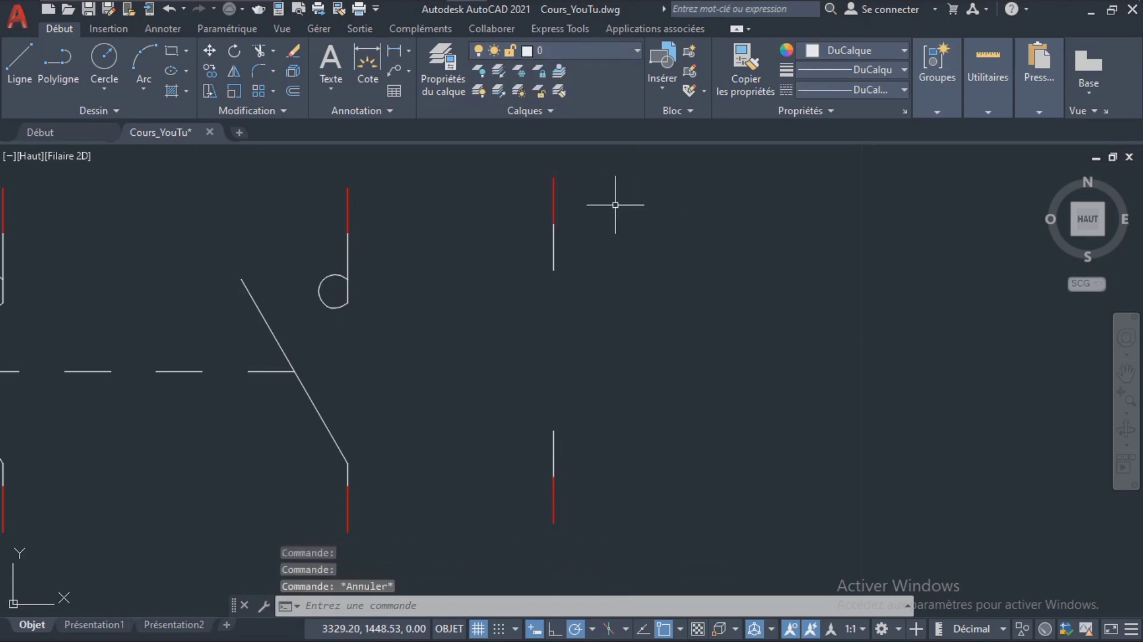
text(l)
key(Return)
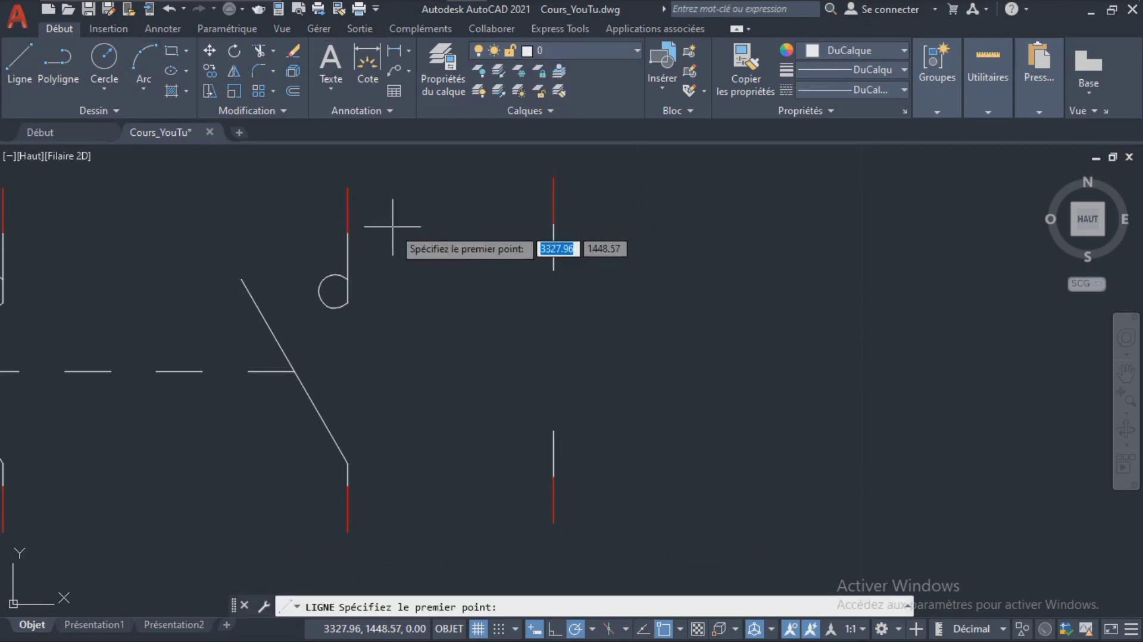
Step: Bridge the gap with a polyline jog: 0.4 right, 0.7 down, back left to the lower stub
key(Escape)
text(pl)
key(Return)
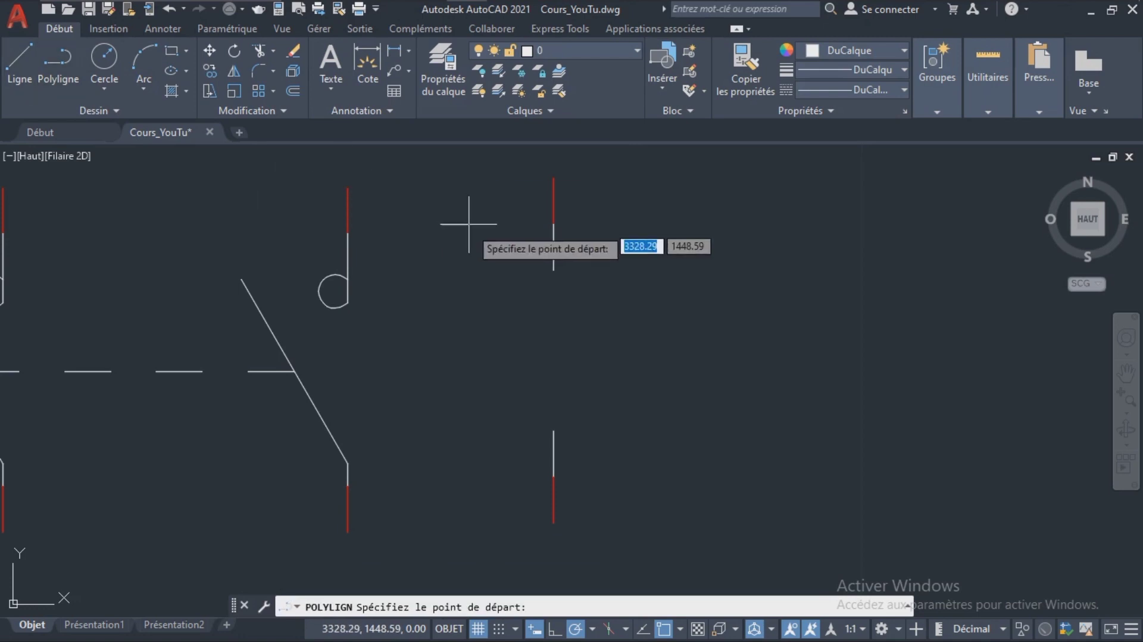
click(553, 271)
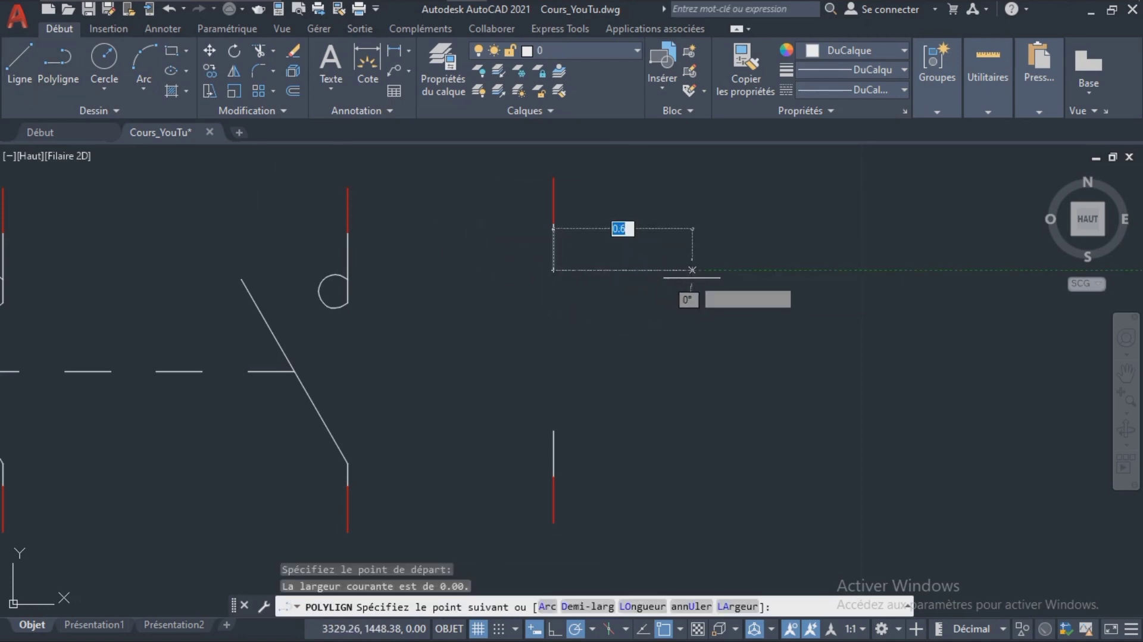
text(0.)
key(Return)
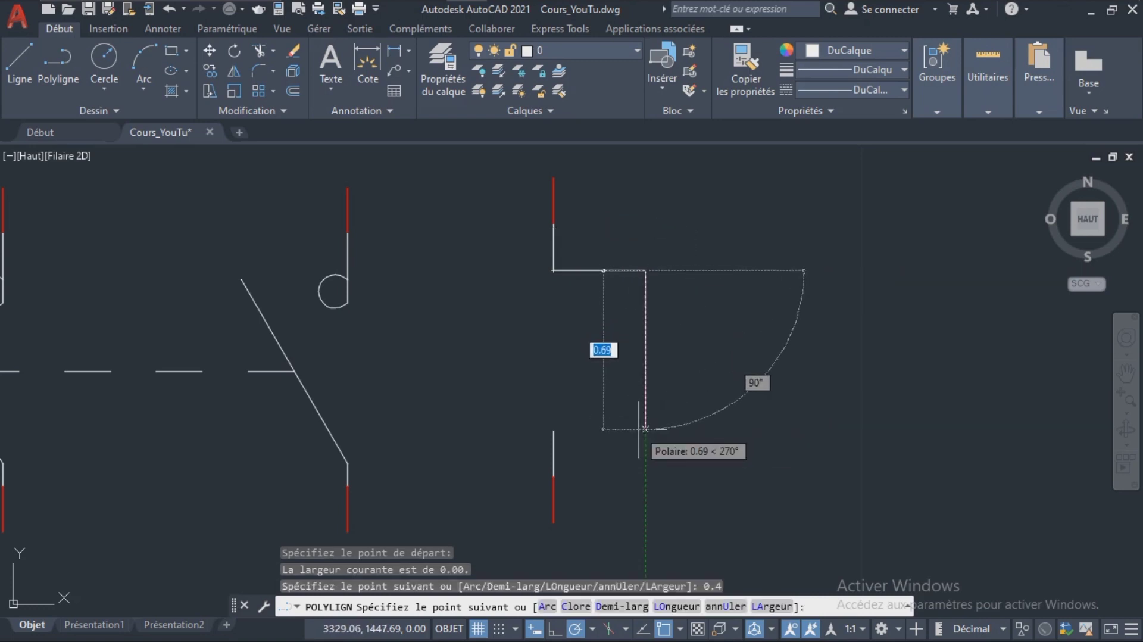
text(0.)
key(Return)
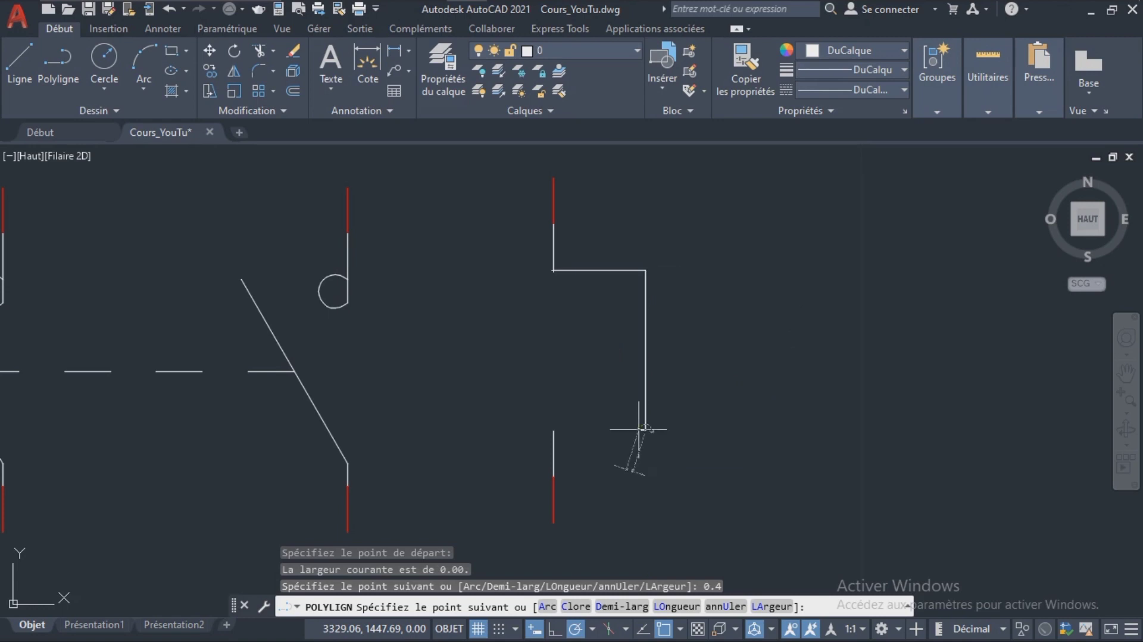
click(553, 429)
click(553, 477)
key(Return)
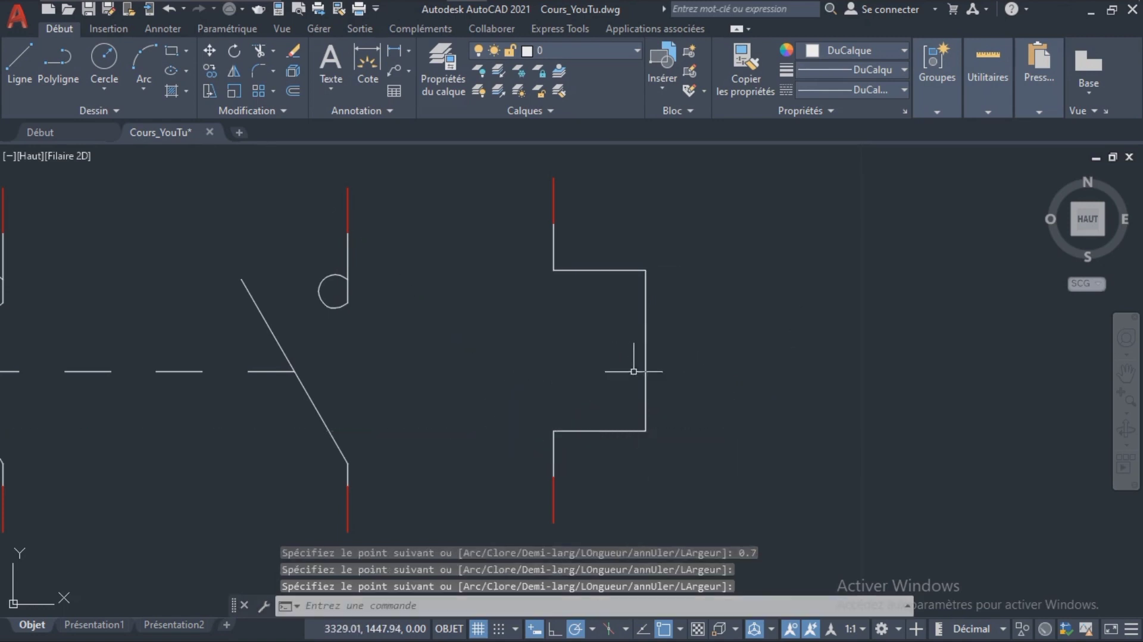
Step: Slide the view left so the stepped symbol sits at the left with space beside it
click(1126, 373)
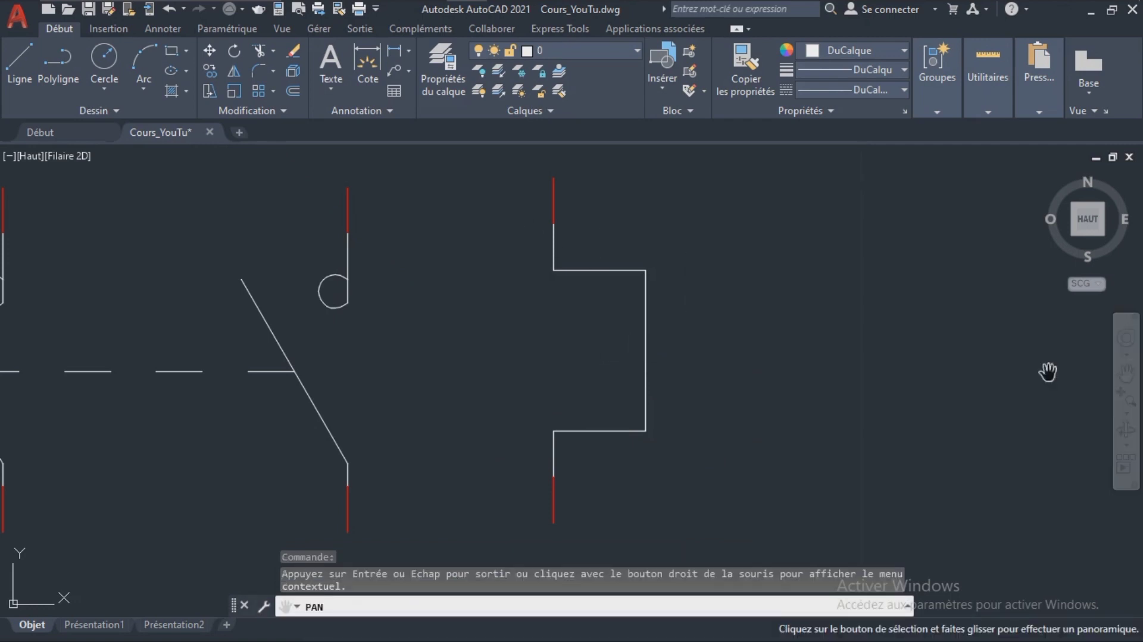
drag(853, 392, 568, 404)
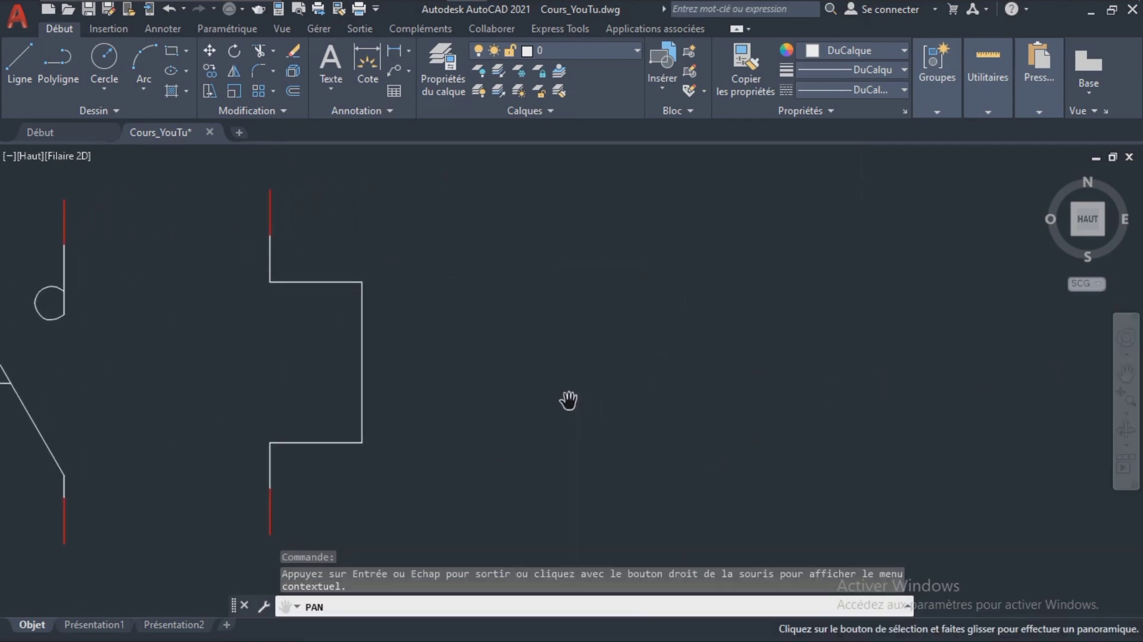
key(Escape)
Step: Draw a 3-unit horizontal line rightward from the stepped symbol's top
click(19, 60)
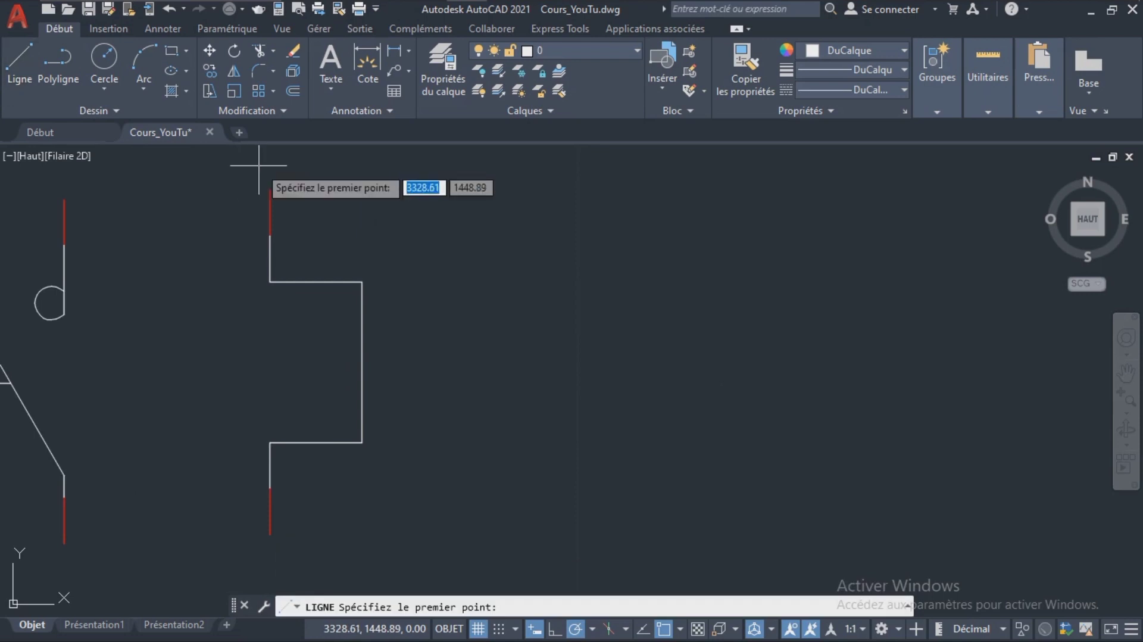
click(271, 190)
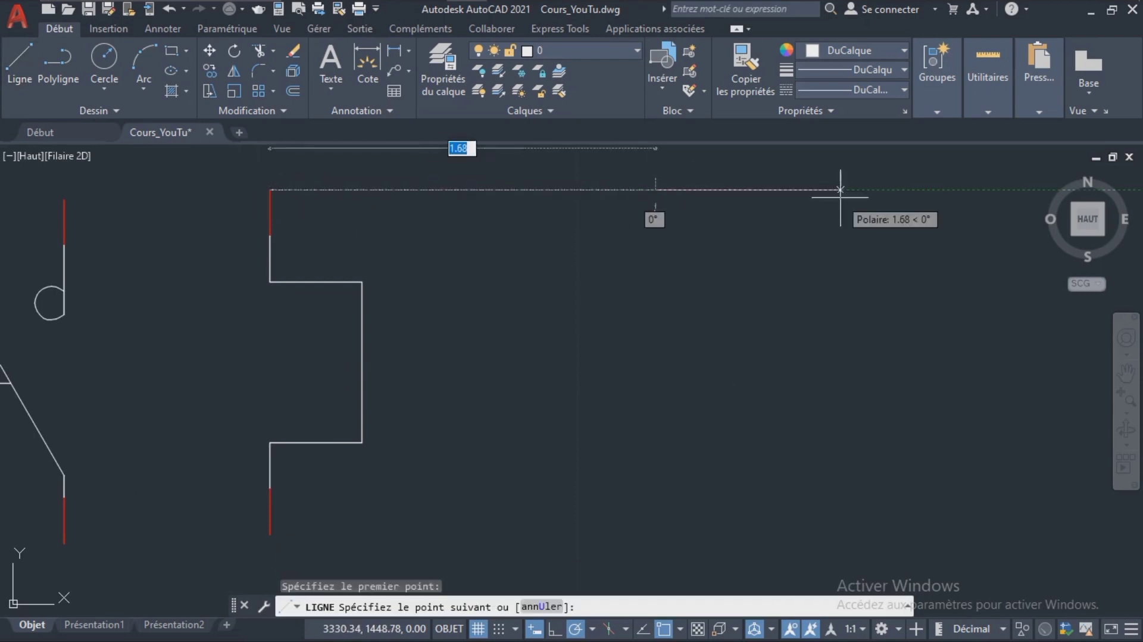
text(3)
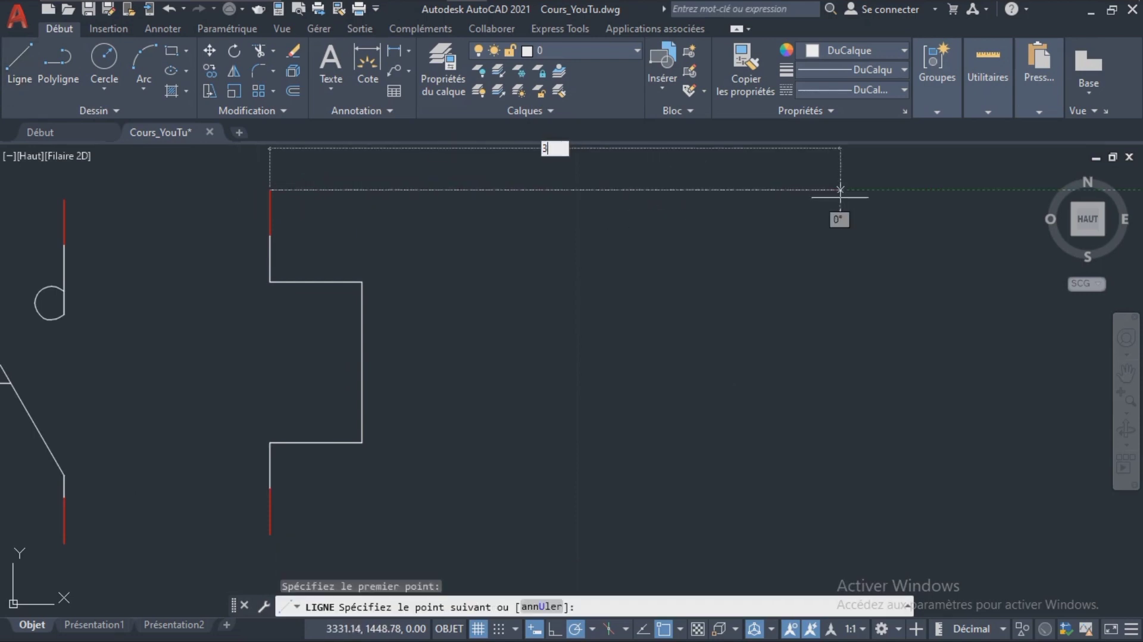
key(Return)
key(Return)
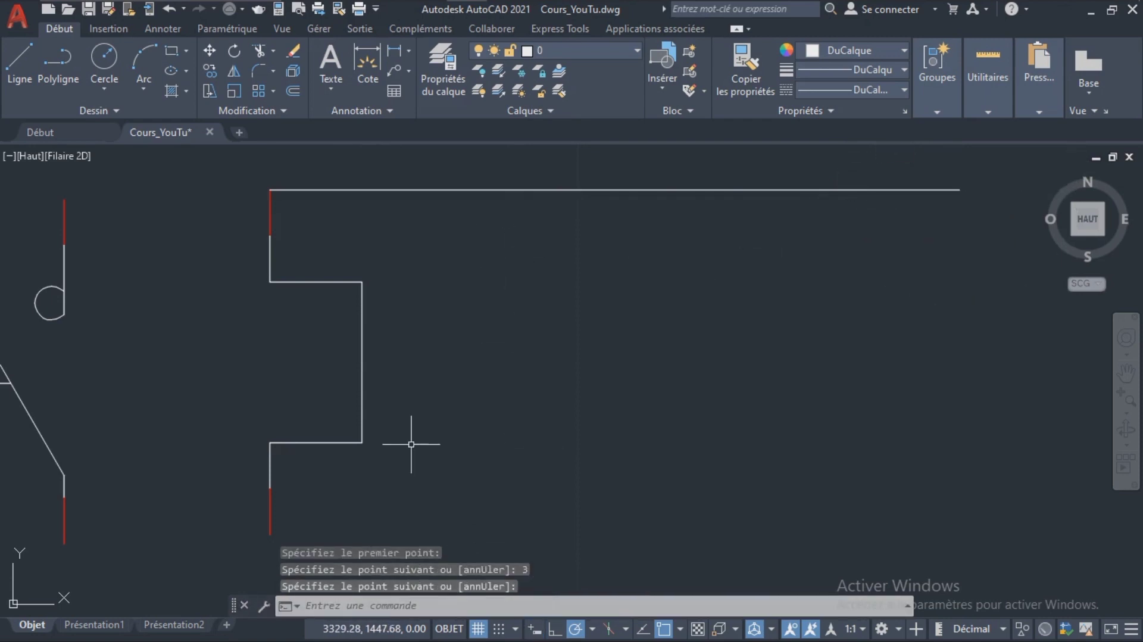
Step: Copy the stepped symbol twice along the line, at its middle and right end
click(252, 180)
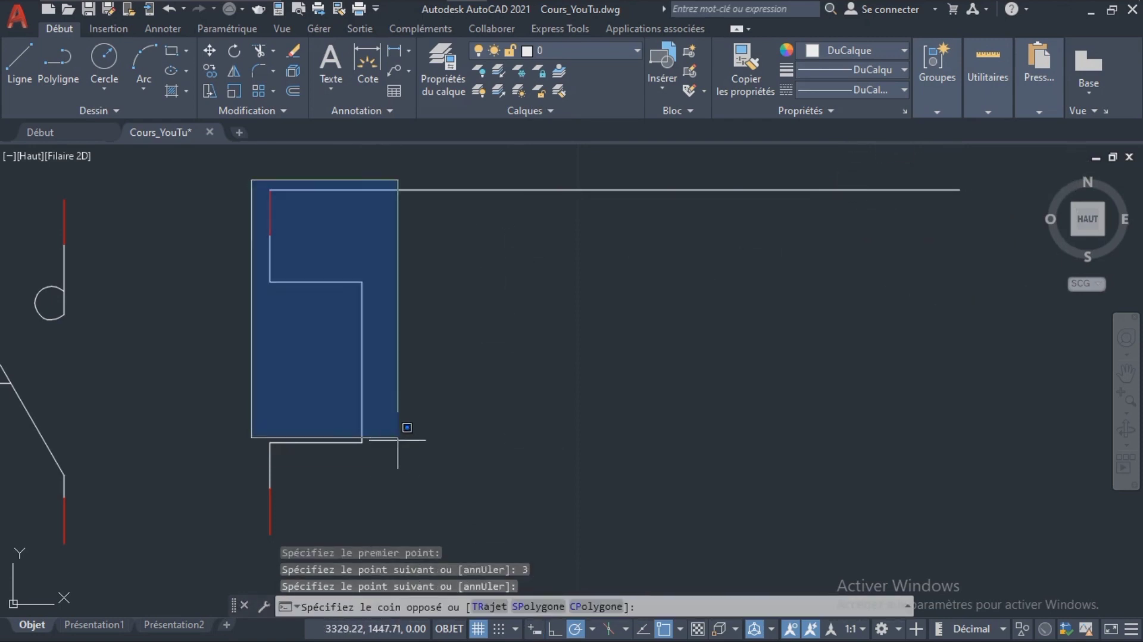
click(374, 529)
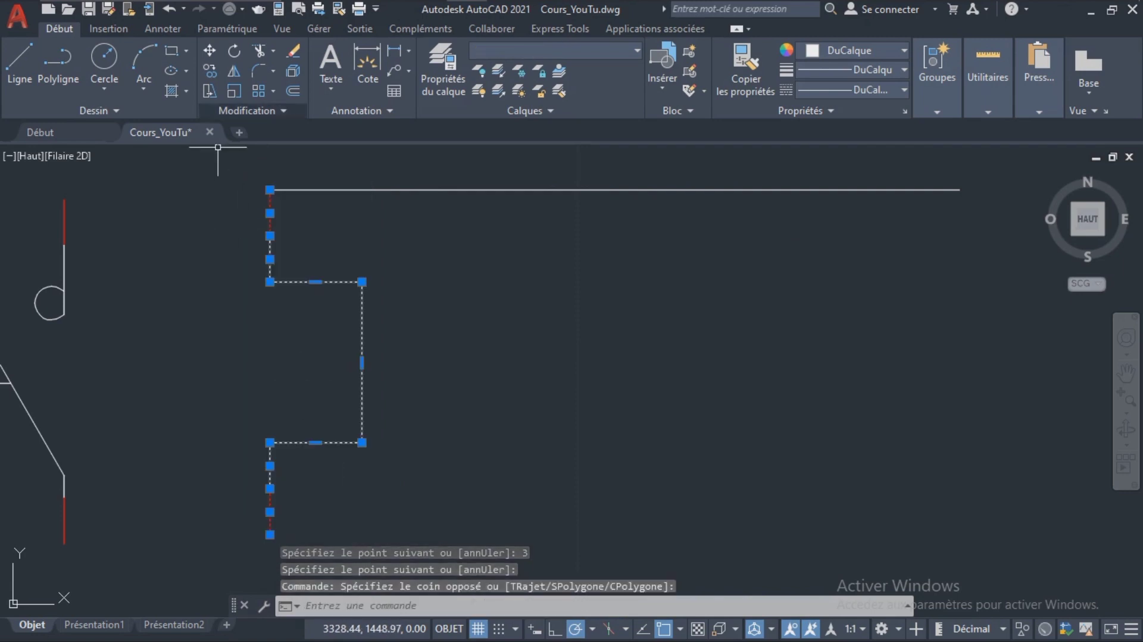
click(210, 70)
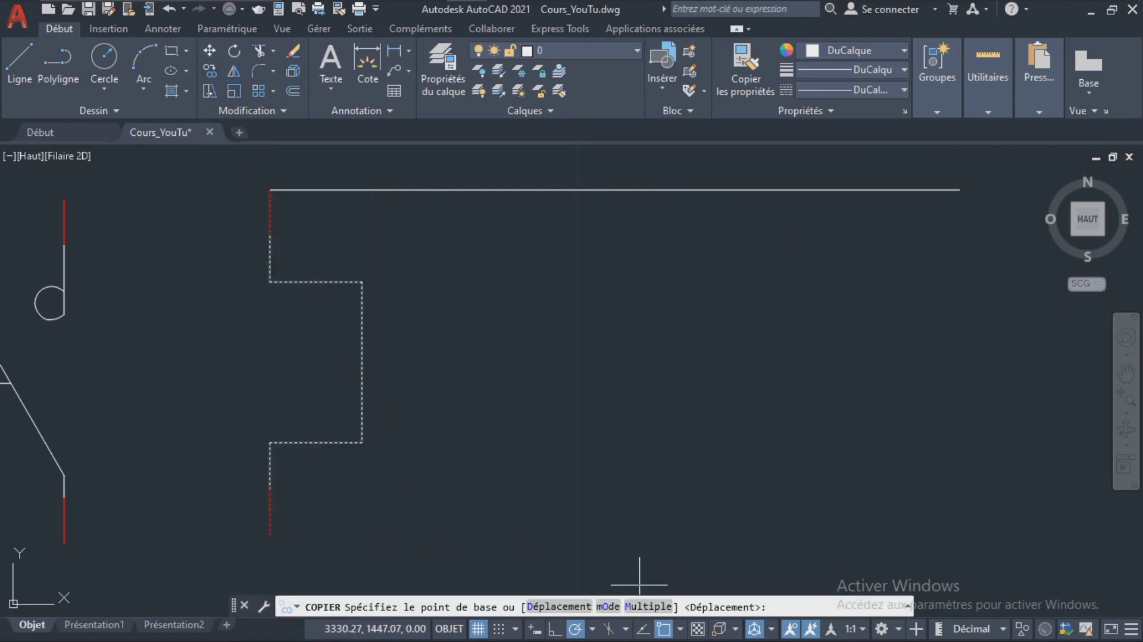
text(M)
key(Return)
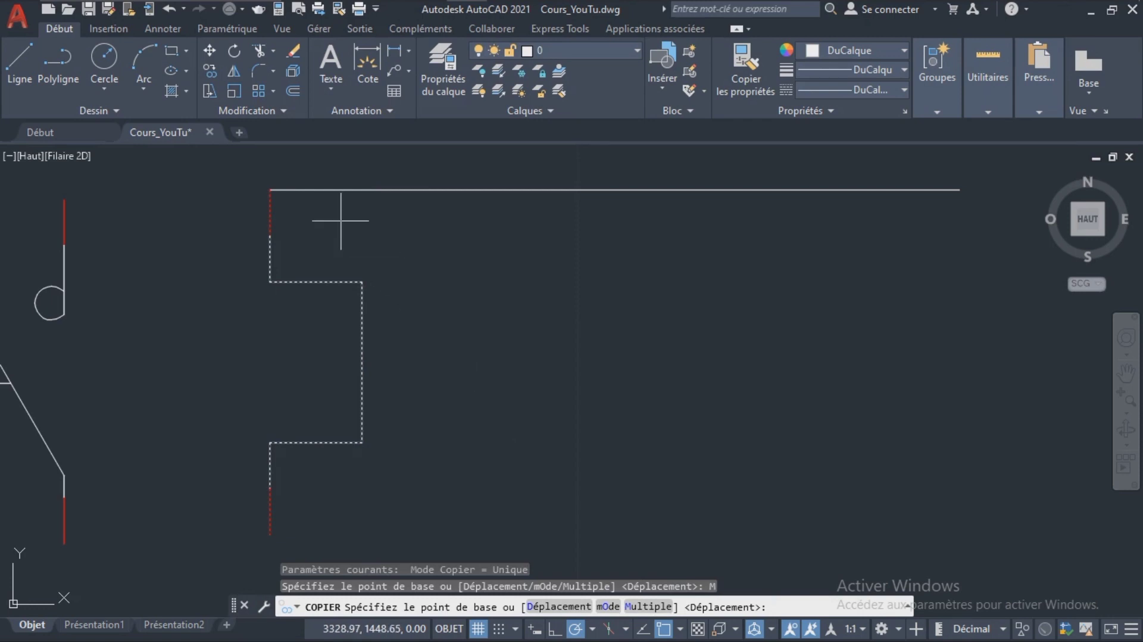
click(270, 189)
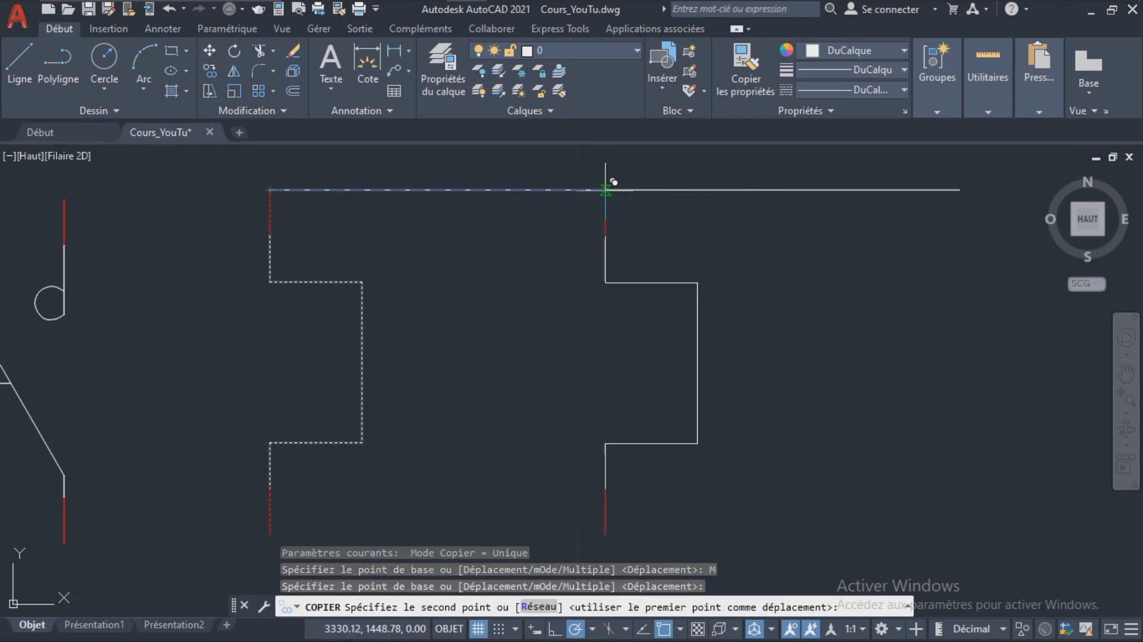
click(614, 189)
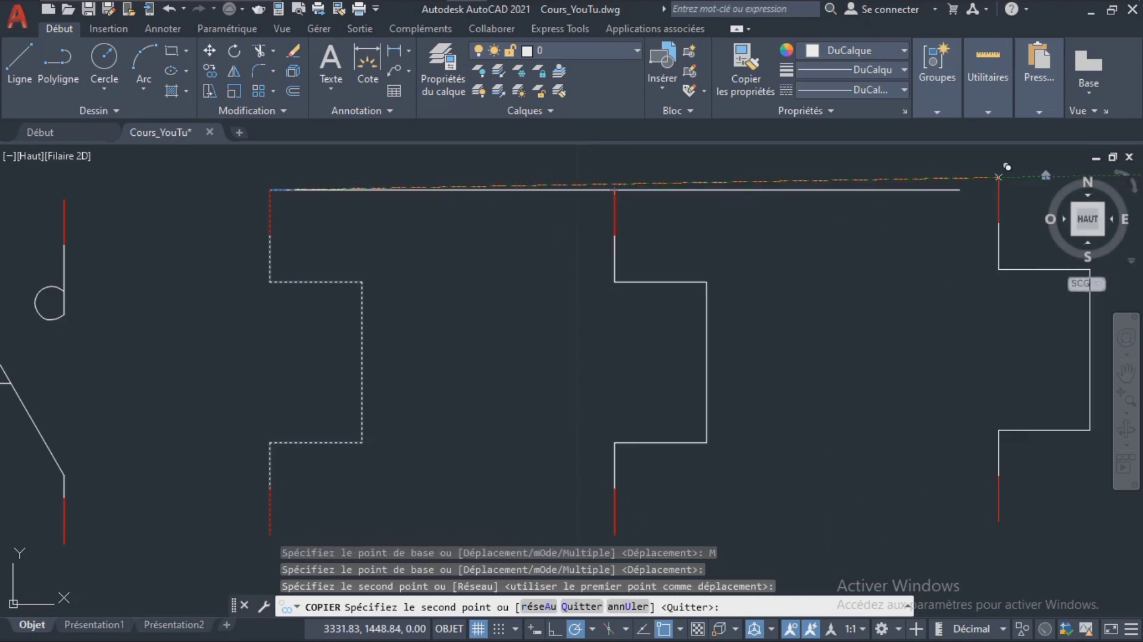
click(959, 190)
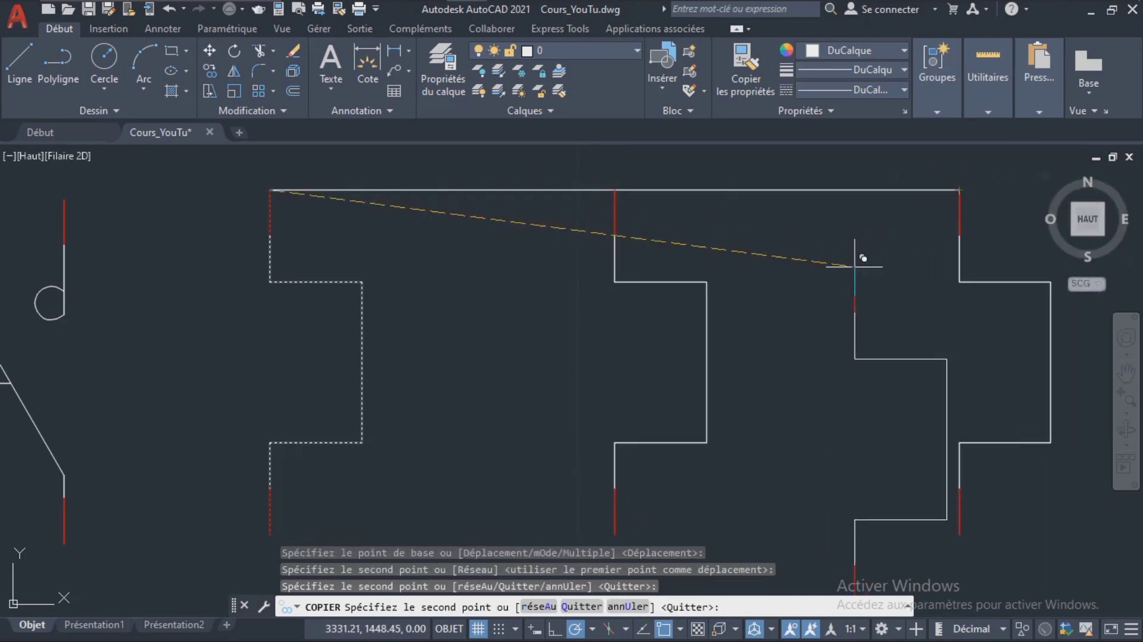
key(Escape)
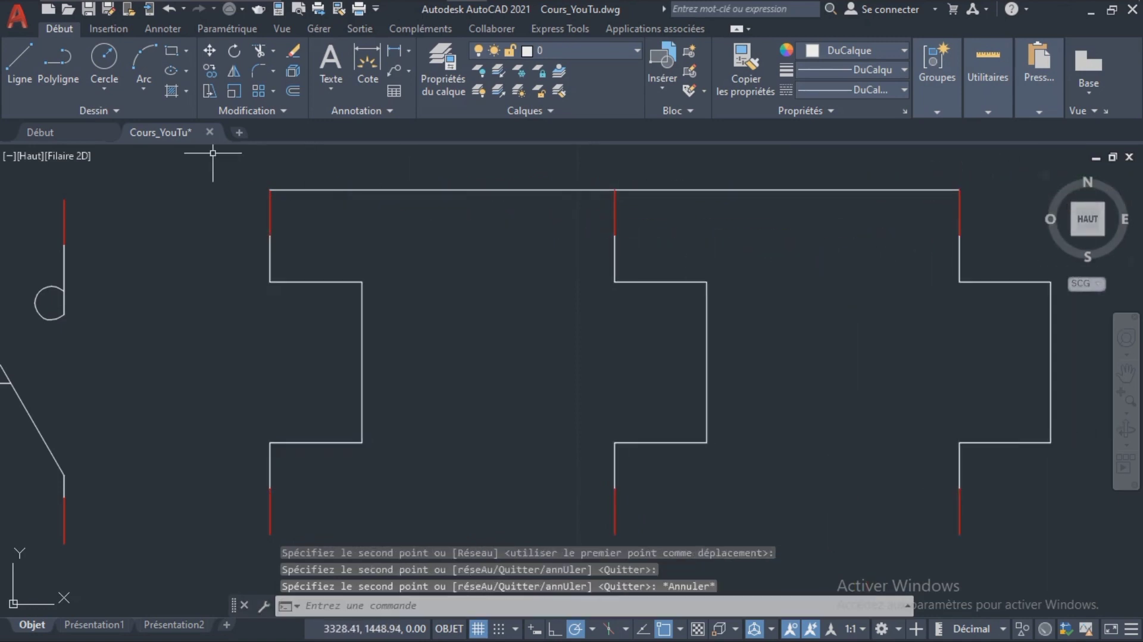
click(20, 63)
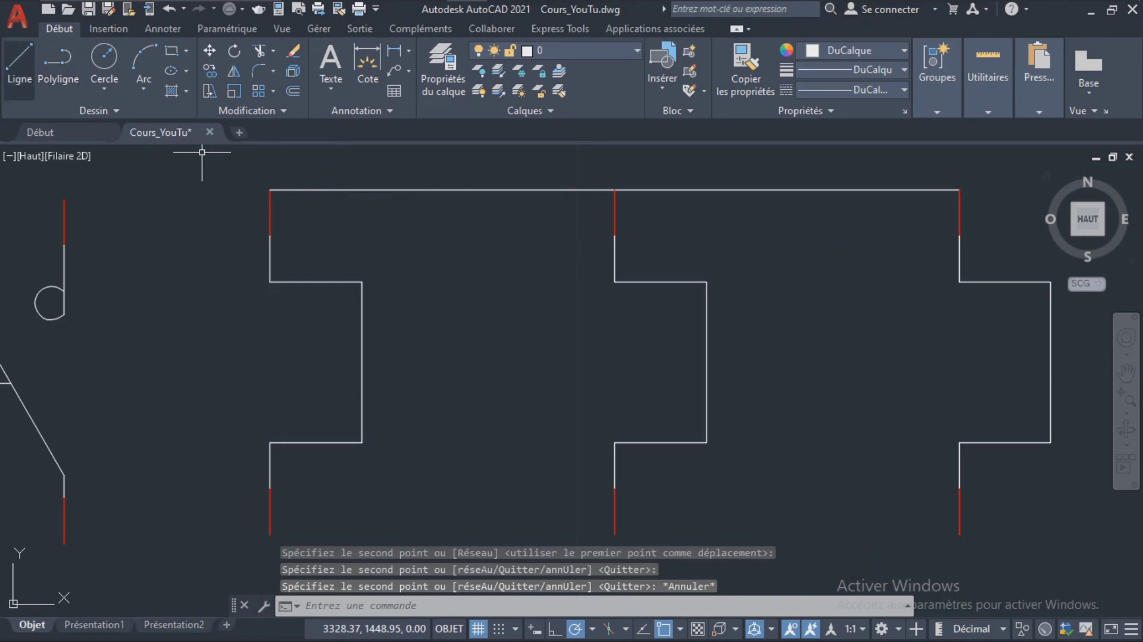
Step: Draw a horizontal line from the first symbol's mid-side across all three stepped contacts
click(362, 362)
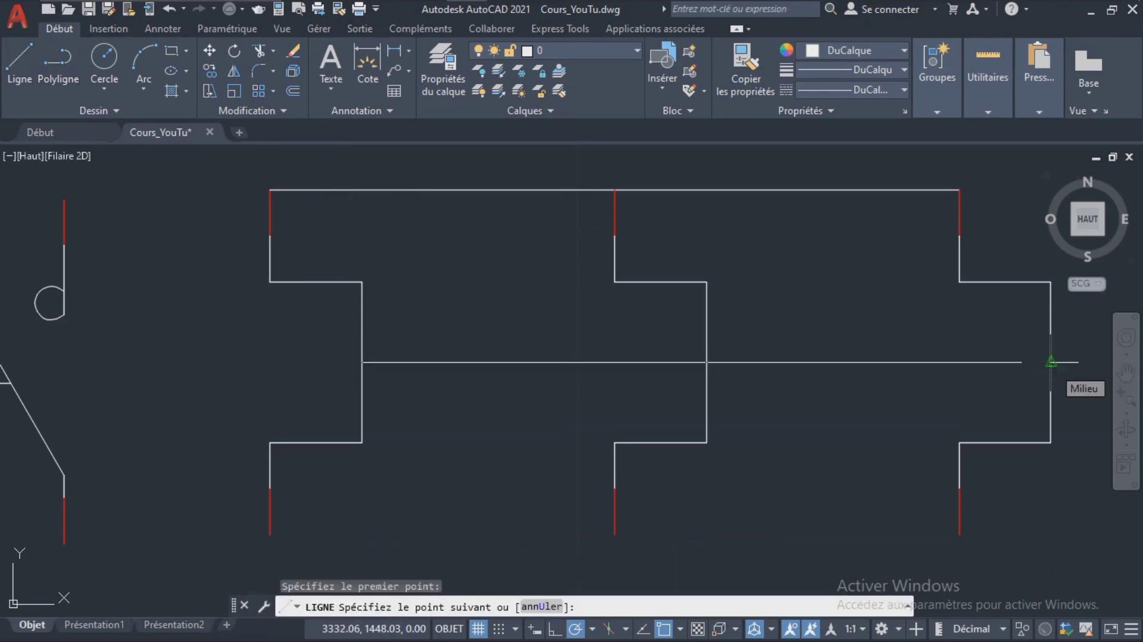
key(Return)
text(0.2)
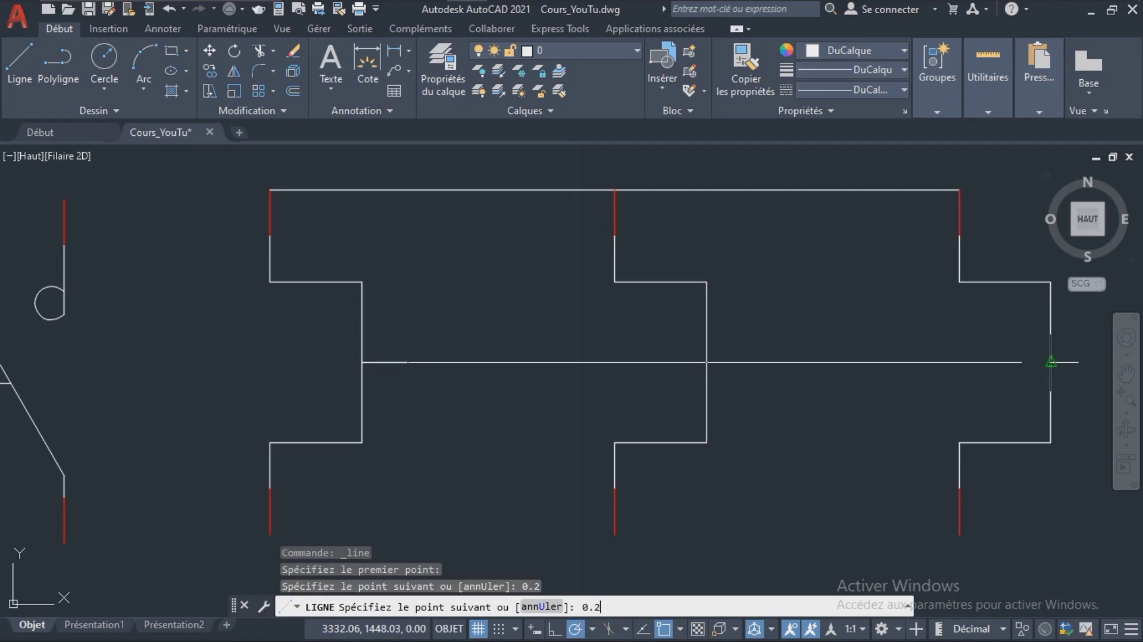
key(Return)
text(0.2)
key(Return)
text(0.)
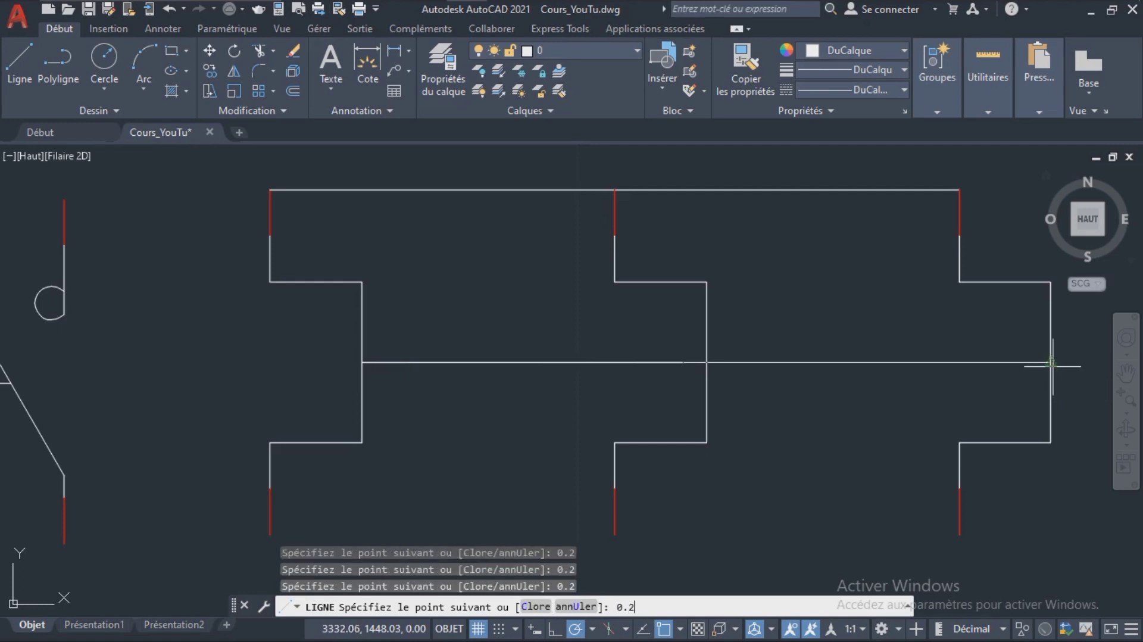
key(BackSpace)
key(BackSpace)
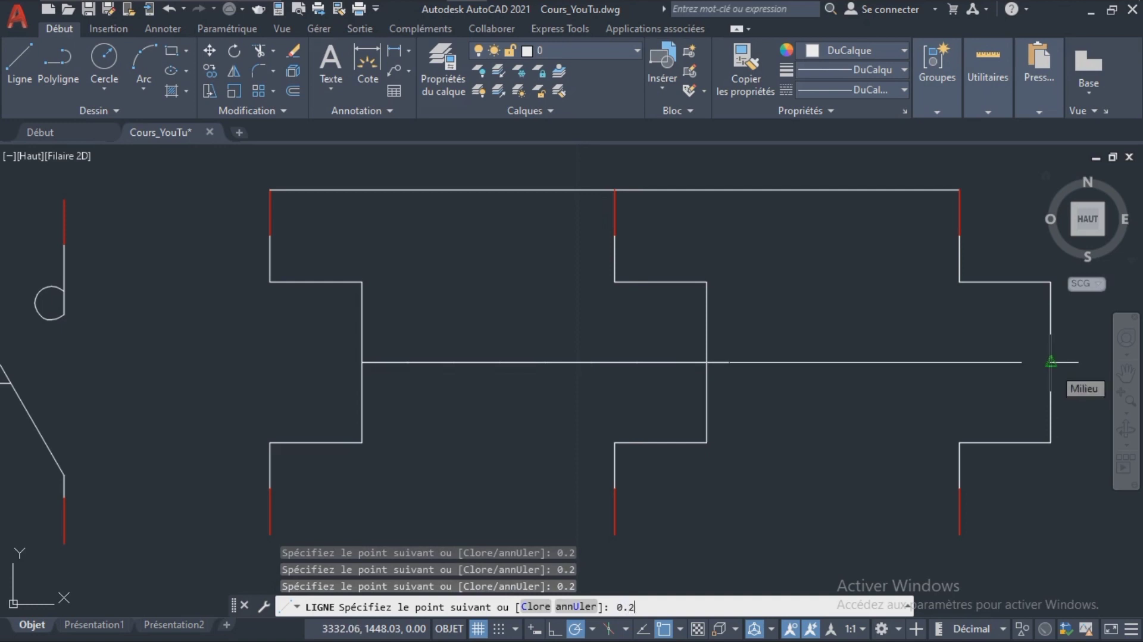
key(BackSpace)
key(BackSpace)
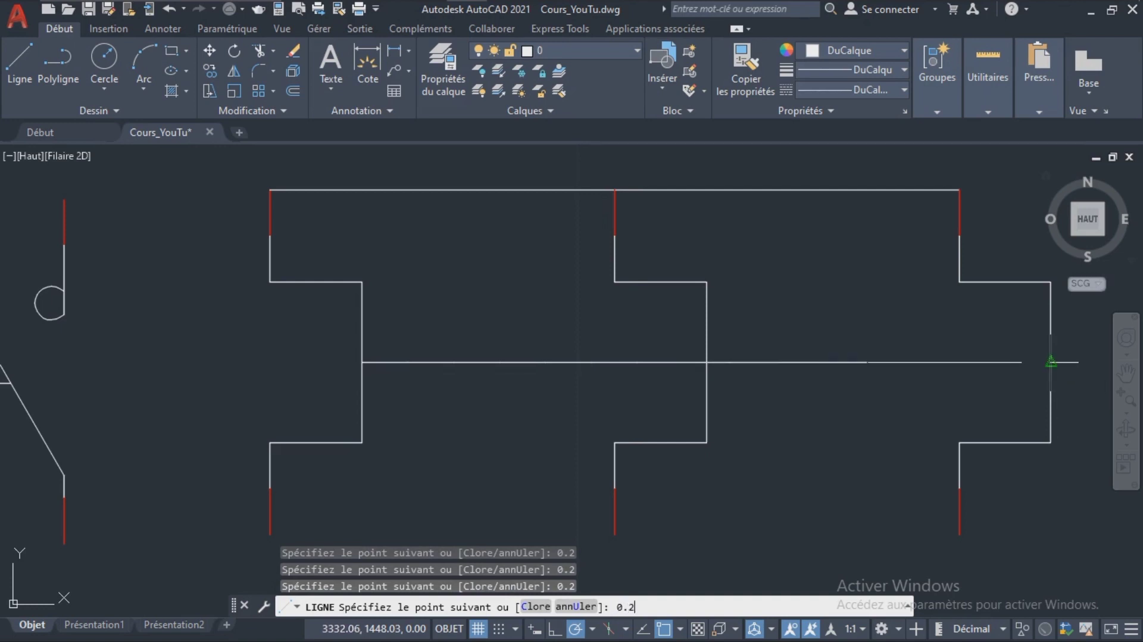
key(BackSpace)
key(BackSpace)
key(BackSpace)
key(Return)
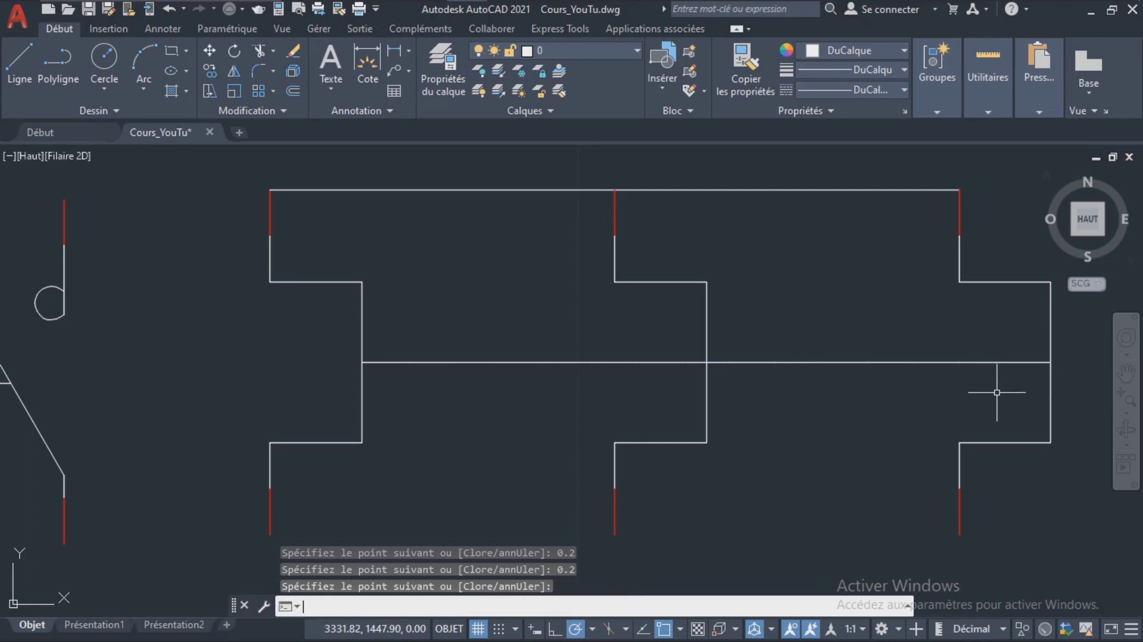
Step: Trim gaps into the middle link line to make it dashed, then select the top line
click(259, 51)
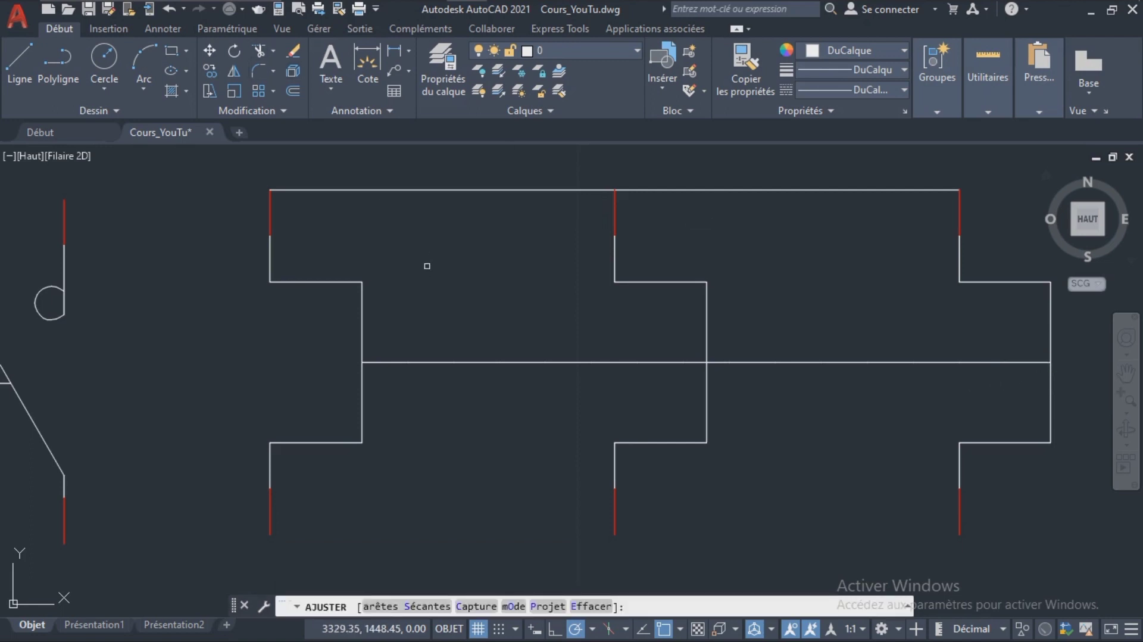
click(413, 362)
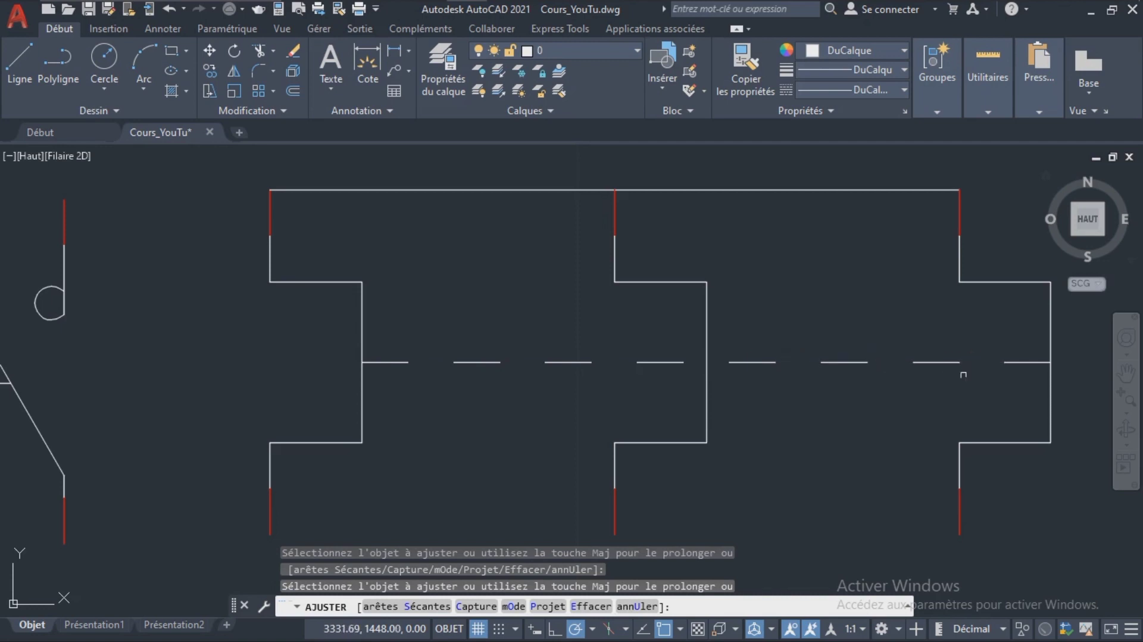
key(Return)
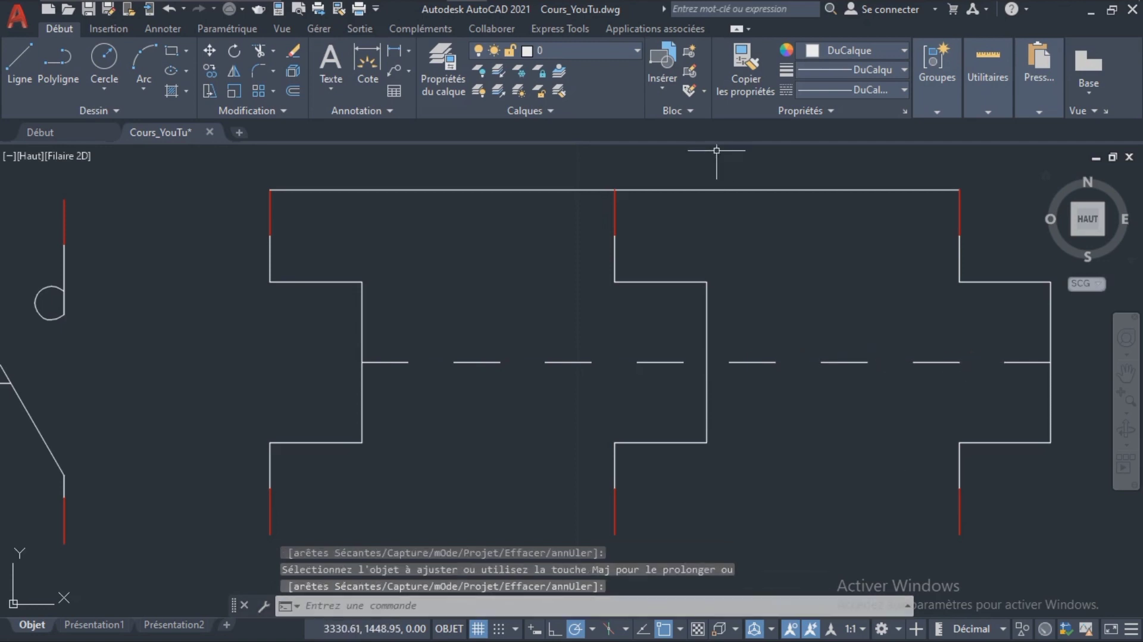
click(696, 189)
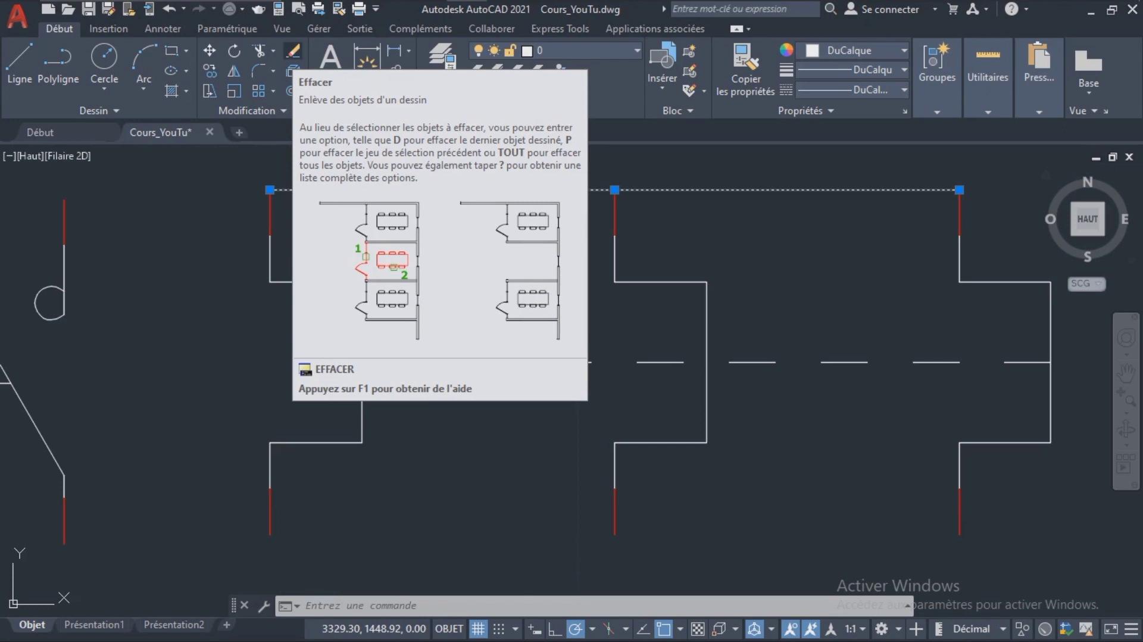
Step: Erase the top connecting line and frame the three stepped contacts with a rectangle
click(293, 51)
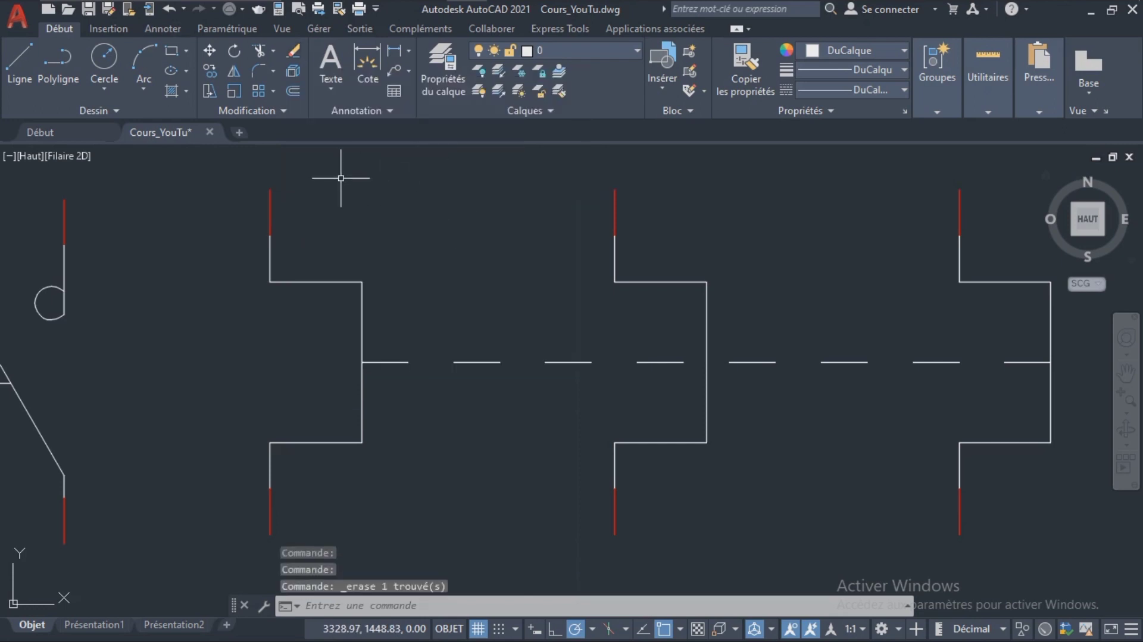
click(171, 51)
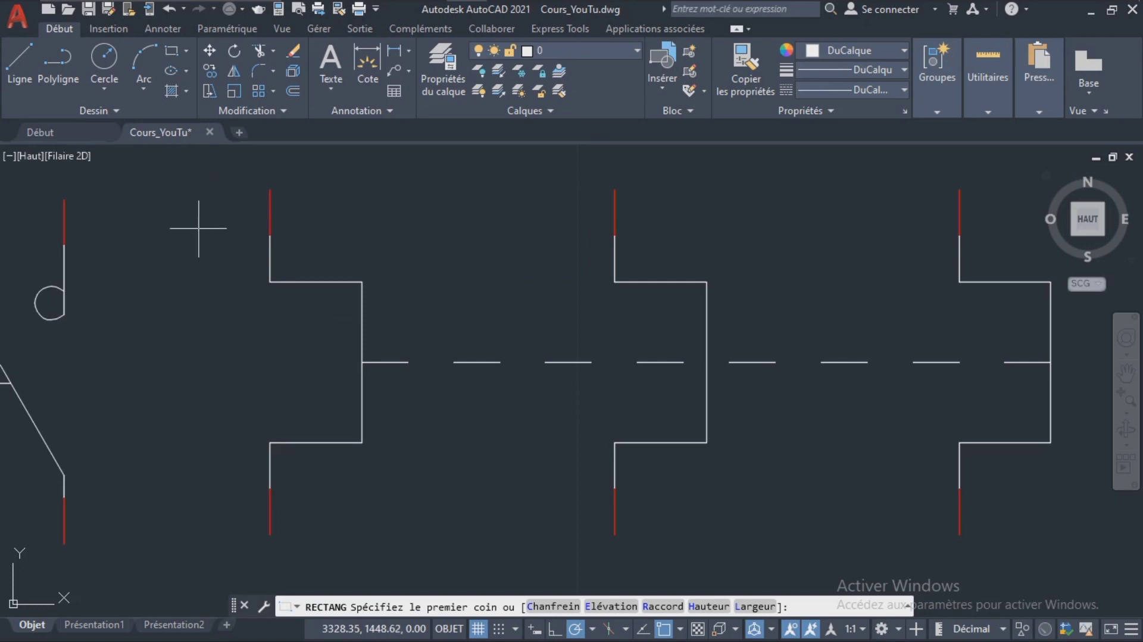
click(198, 228)
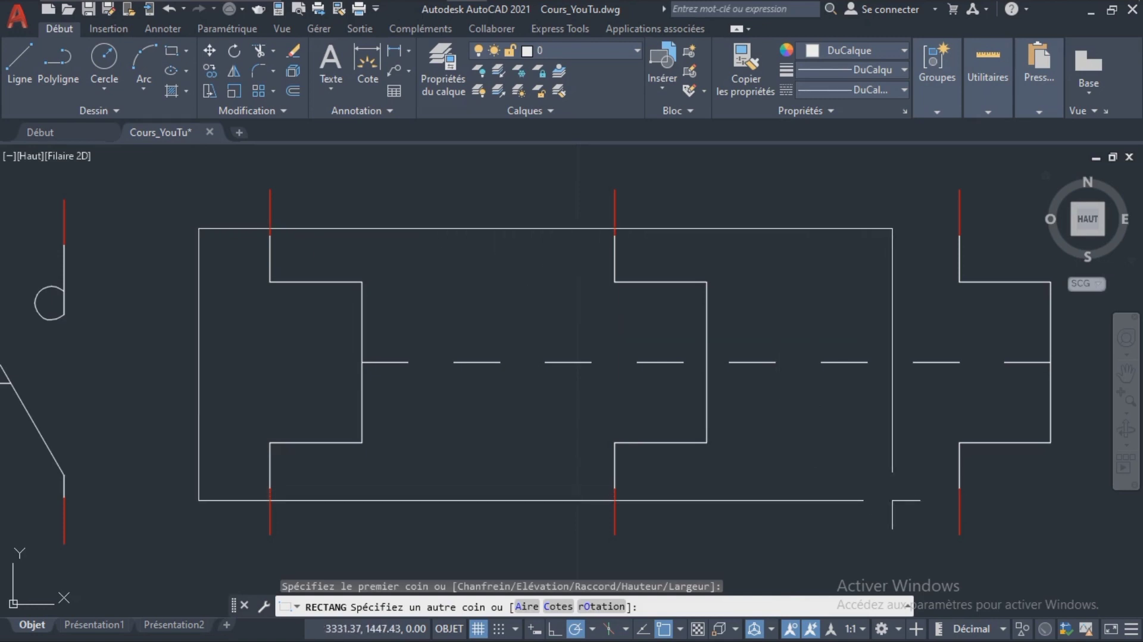
text(1.3)
key(Return)
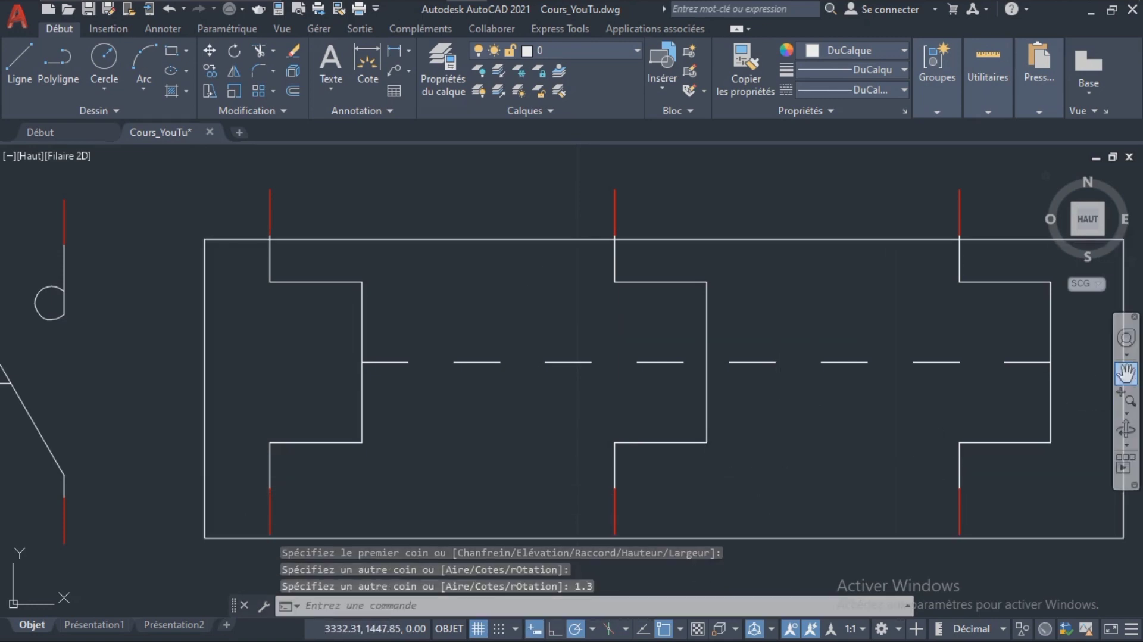
click(1125, 372)
drag(729, 344, 625, 322)
key(Escape)
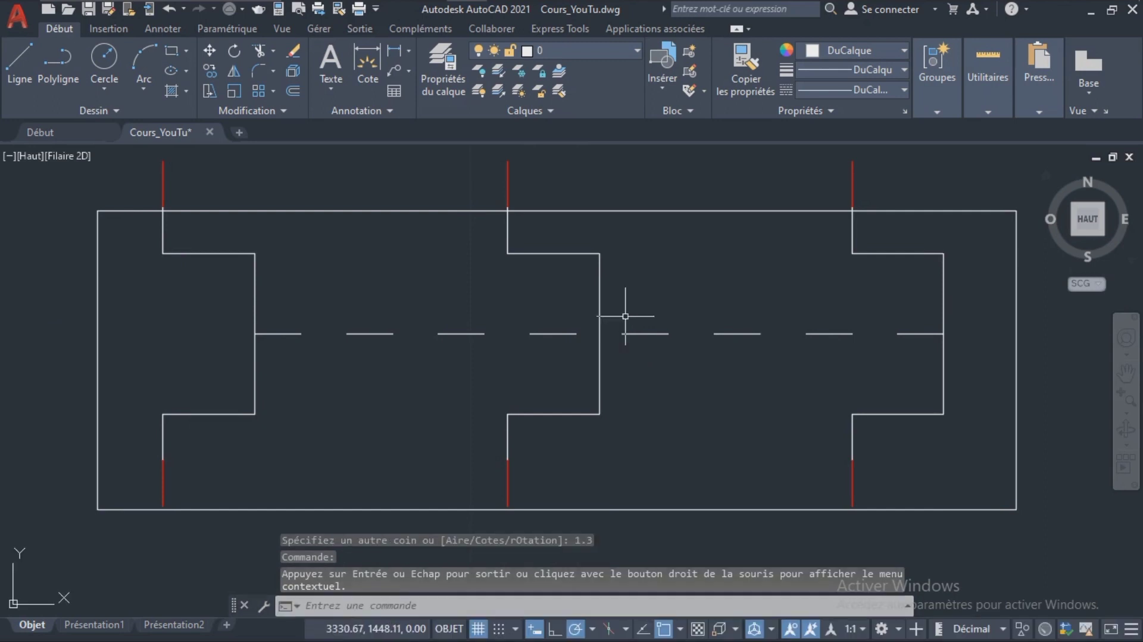
Step: Draw a short vertical line on the left element and a horizontal centre-axis line
click(19, 59)
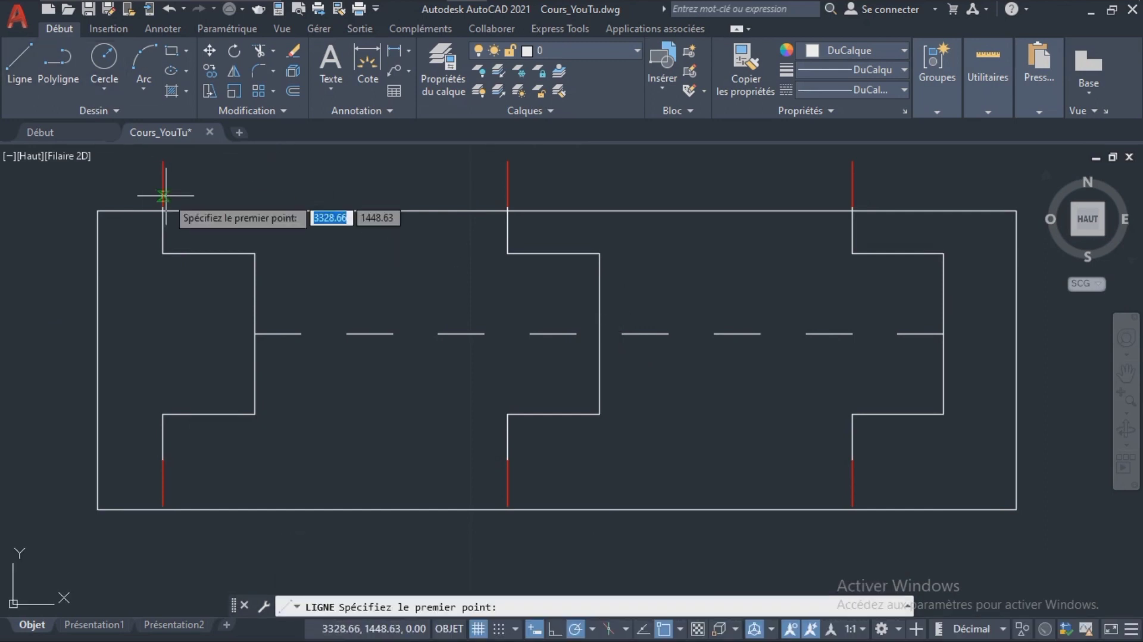
click(163, 253)
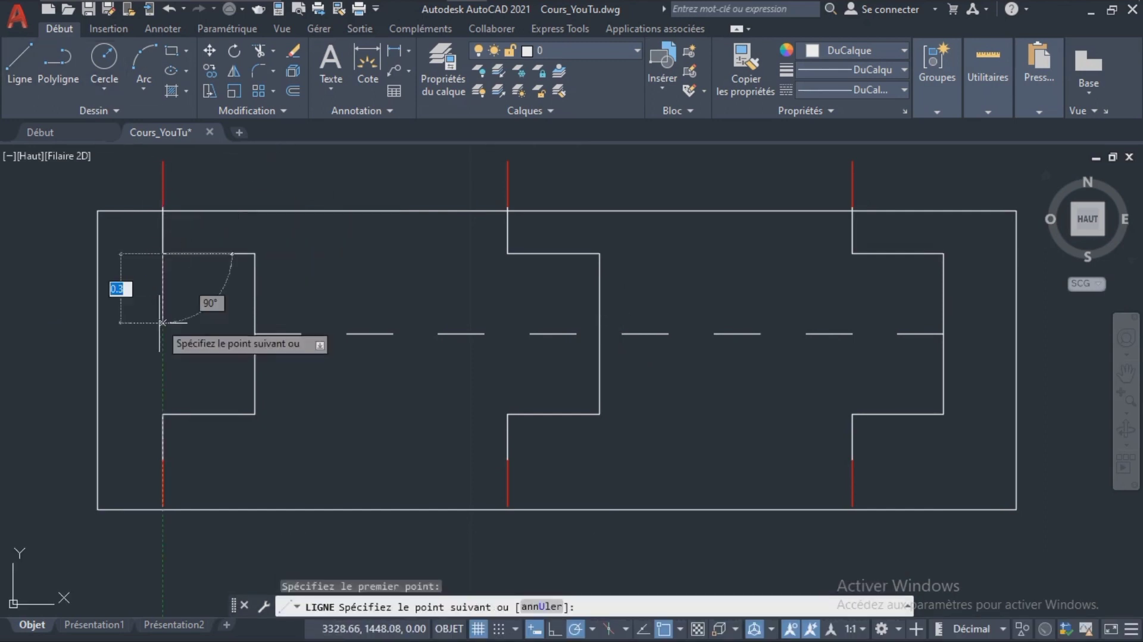
click(163, 359)
text(3)
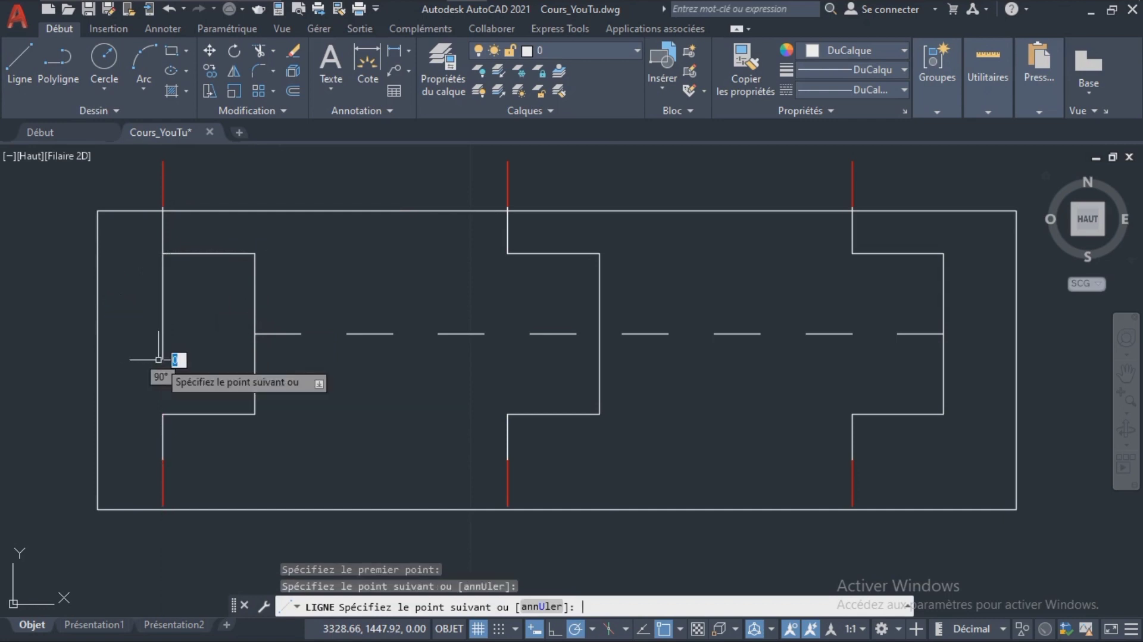
key(Return)
key(Return)
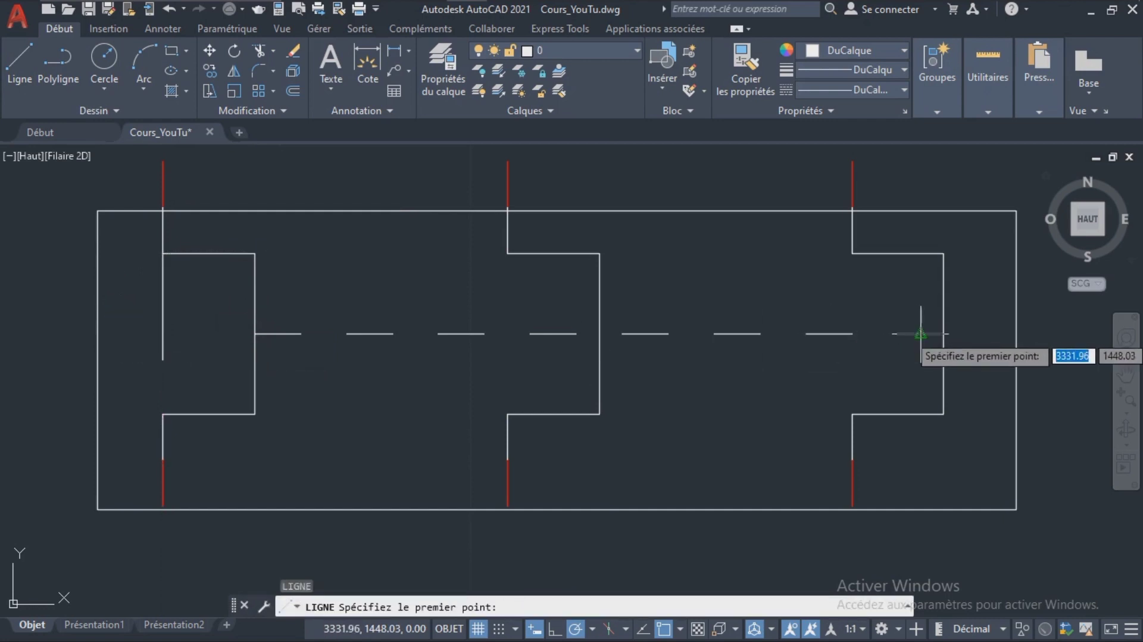
click(943, 334)
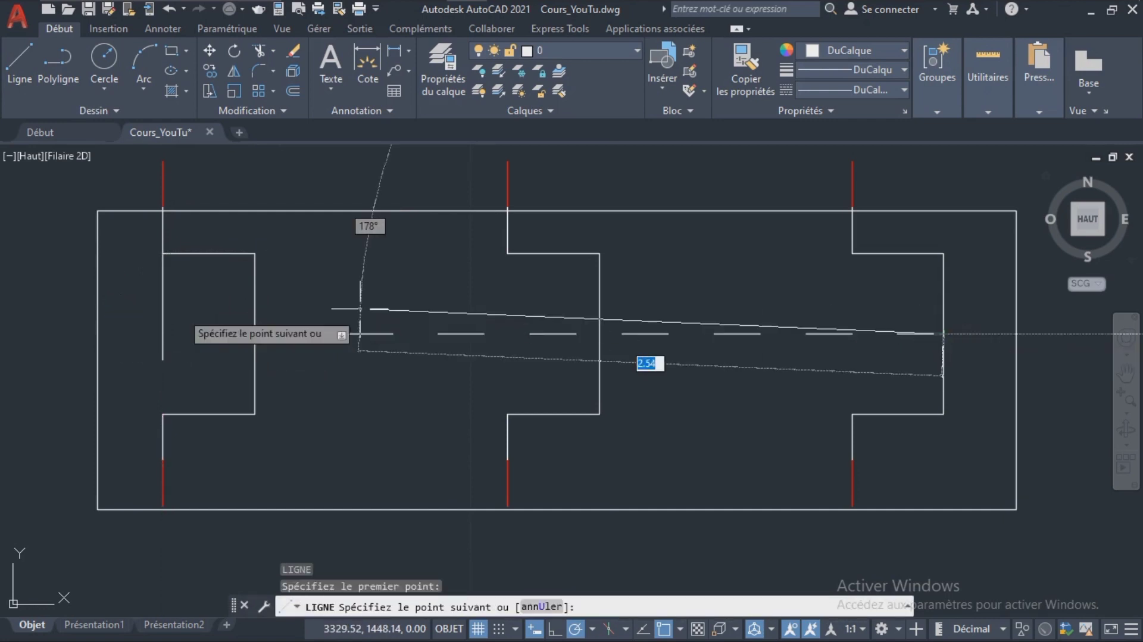
click(132, 334)
key(Return)
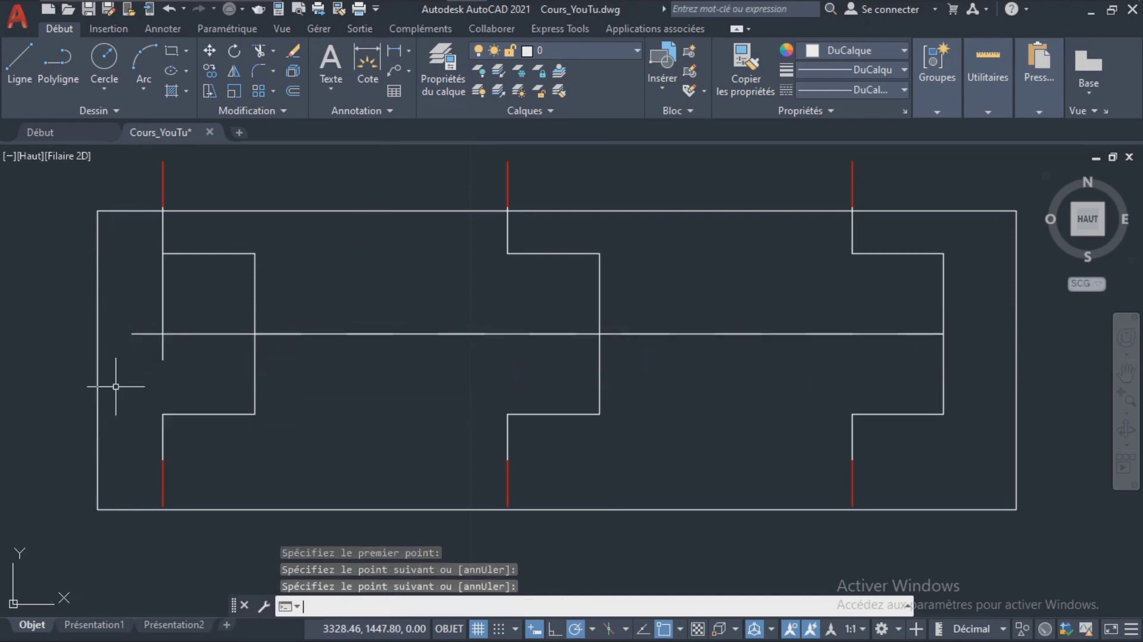
Step: Trim off the axis line's left stub and select the rectangular frame
text(tr)
key(Return)
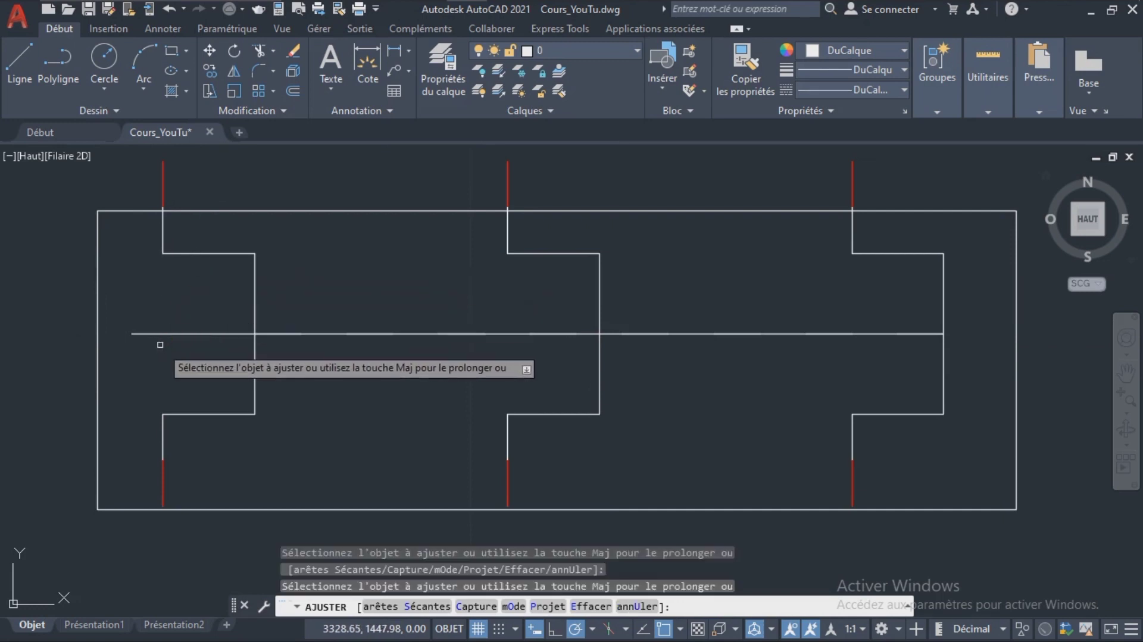
key(Escape)
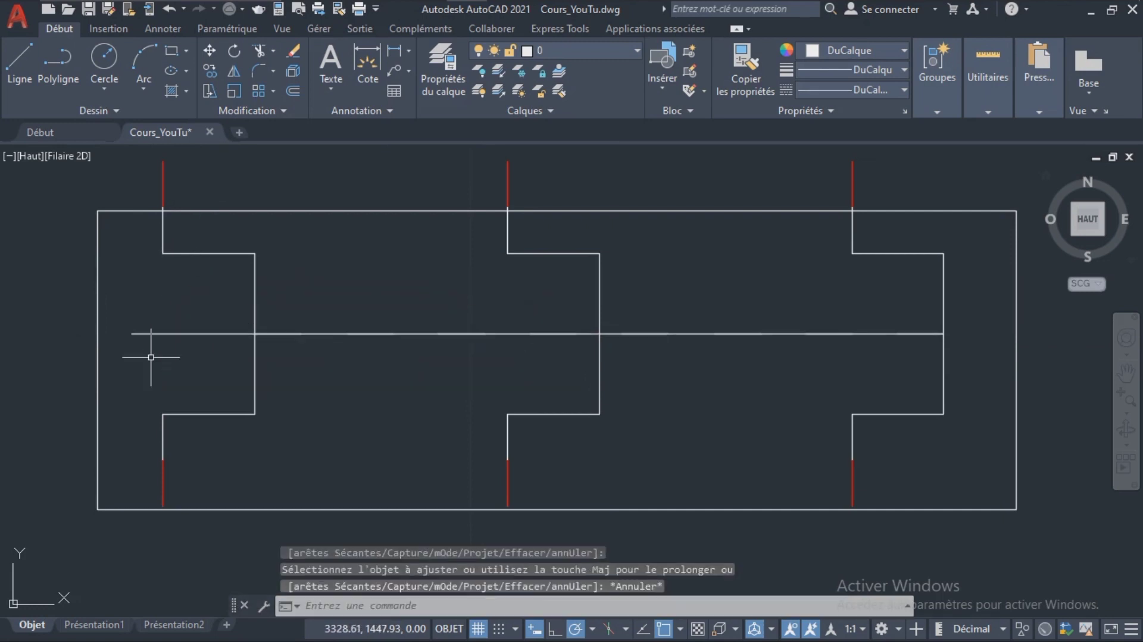
key(ctrl+z)
text(tr)
key(Return)
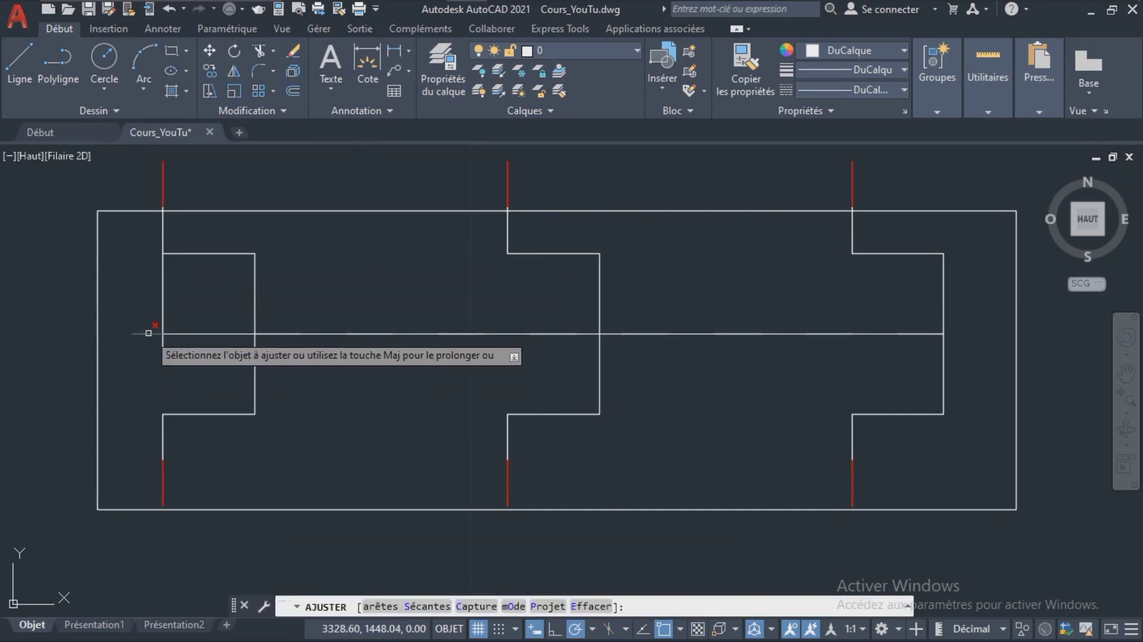
click(148, 333)
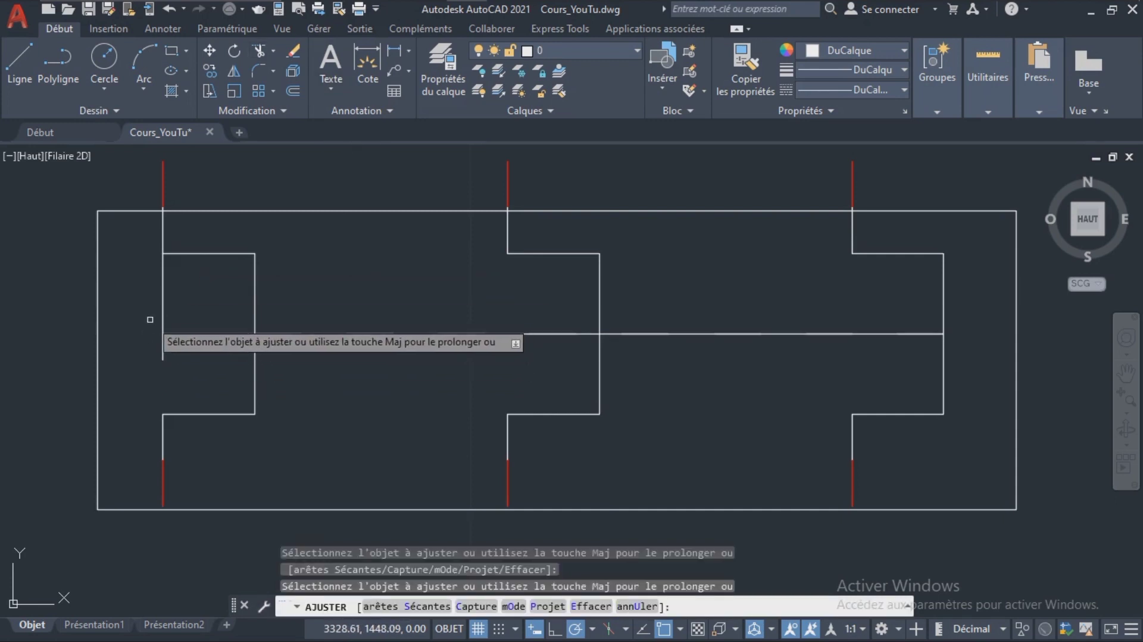
key(Return)
click(122, 210)
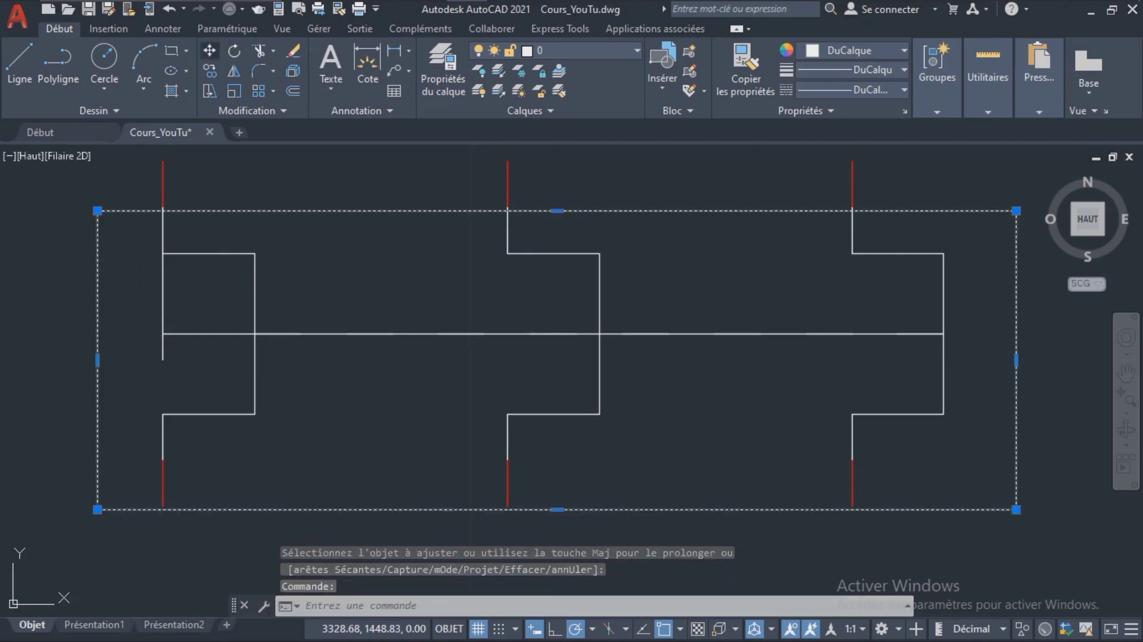
Step: Move the rectangular frame slightly upward with DEPLACER
text(m)
key(Return)
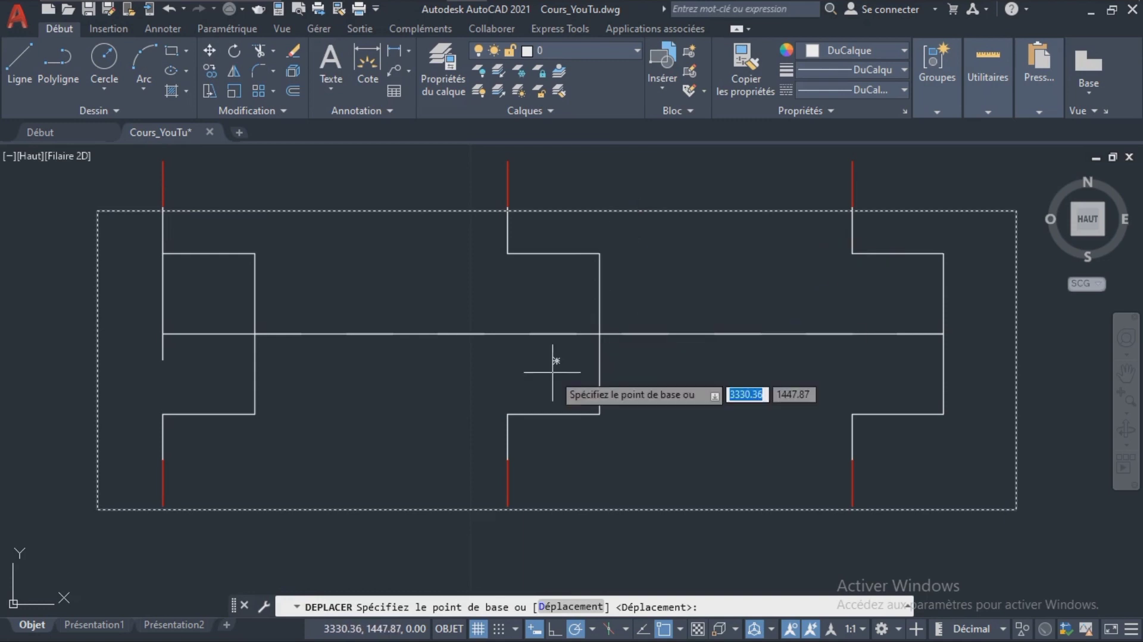
click(556, 359)
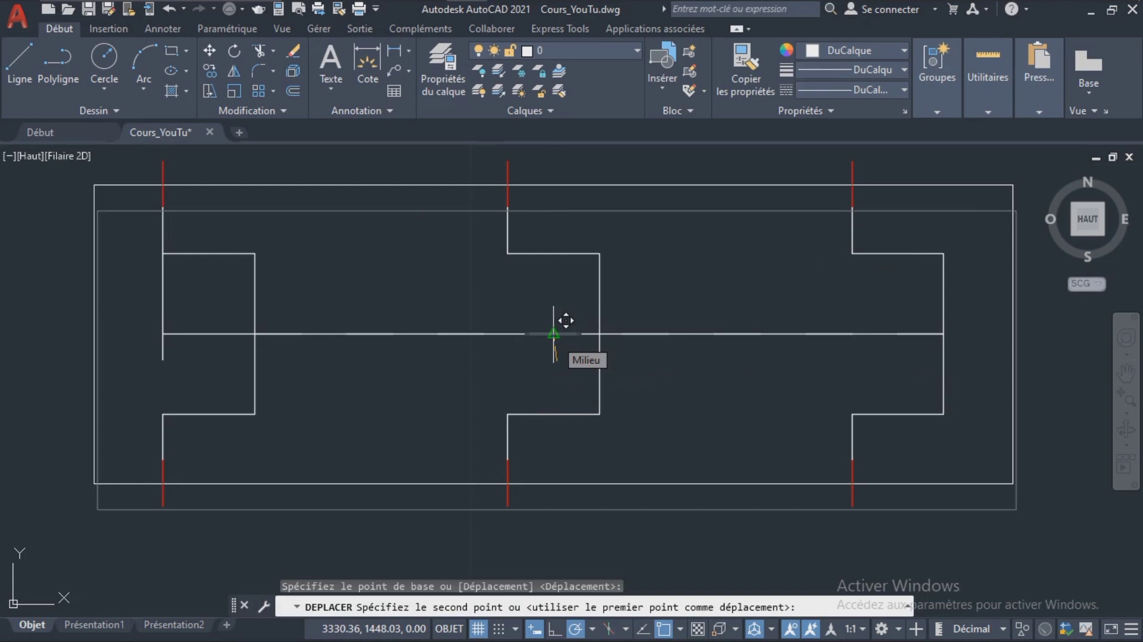
click(553, 333)
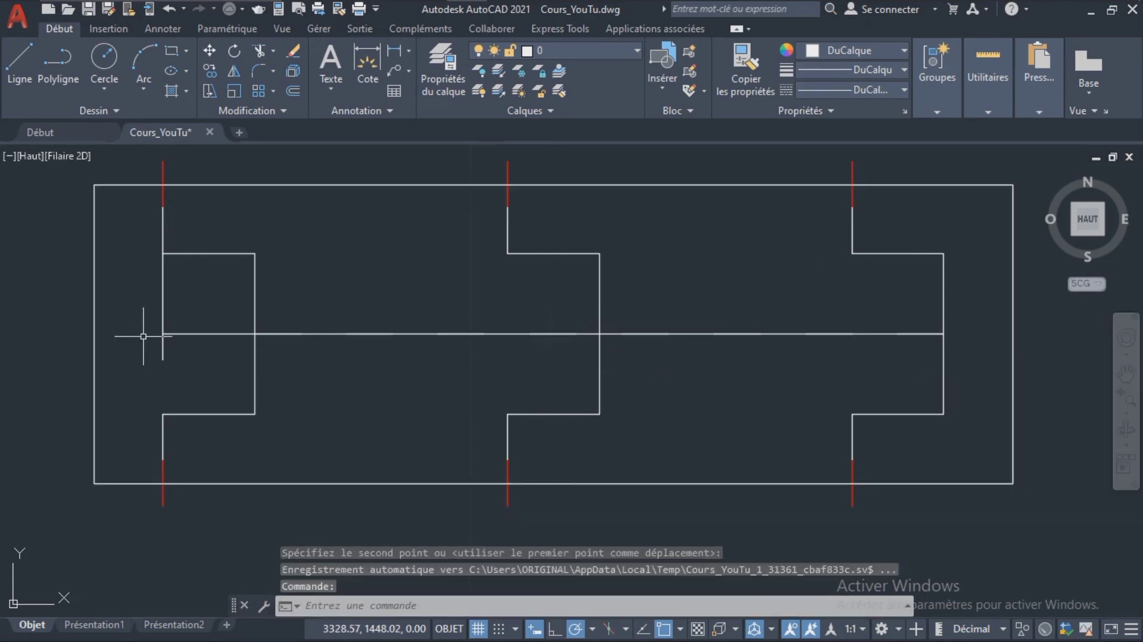
Step: Delete the solid horizontal centre line and the short vertical line
click(172, 332)
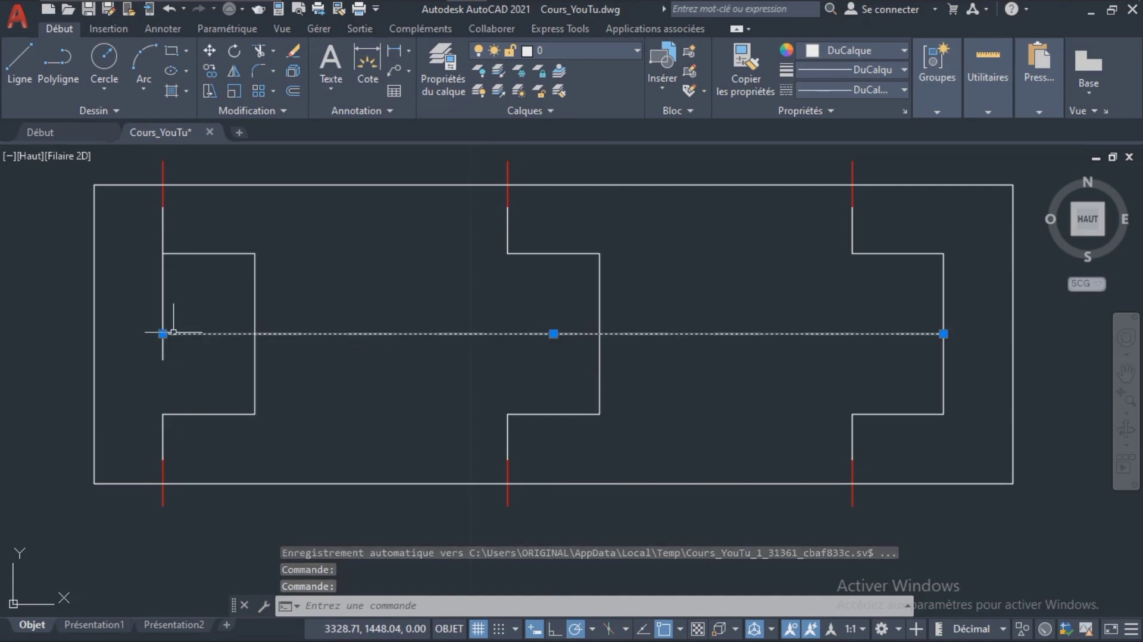
click(163, 313)
key(Delete)
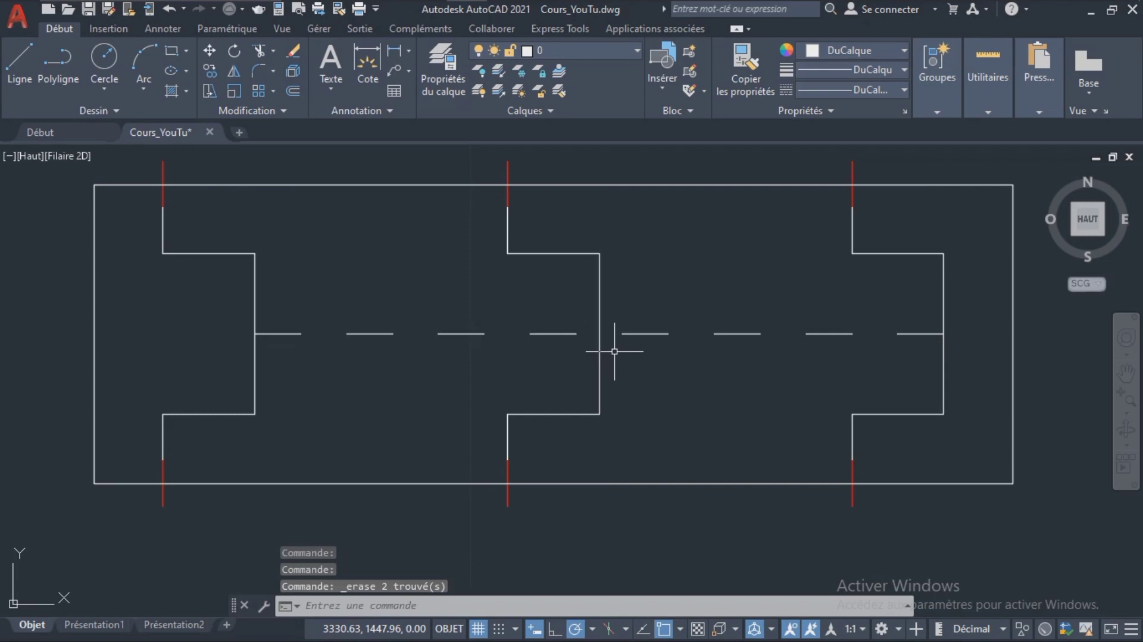
Step: Window-select the framed three-contact symbol and group it with GP
click(1125, 413)
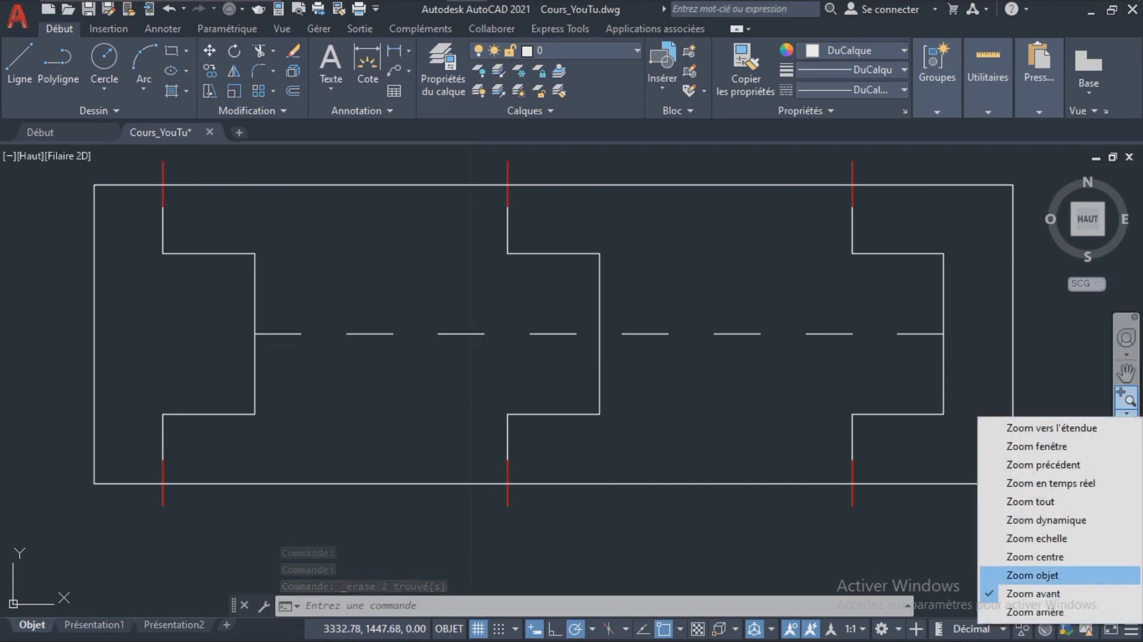
click(1035, 612)
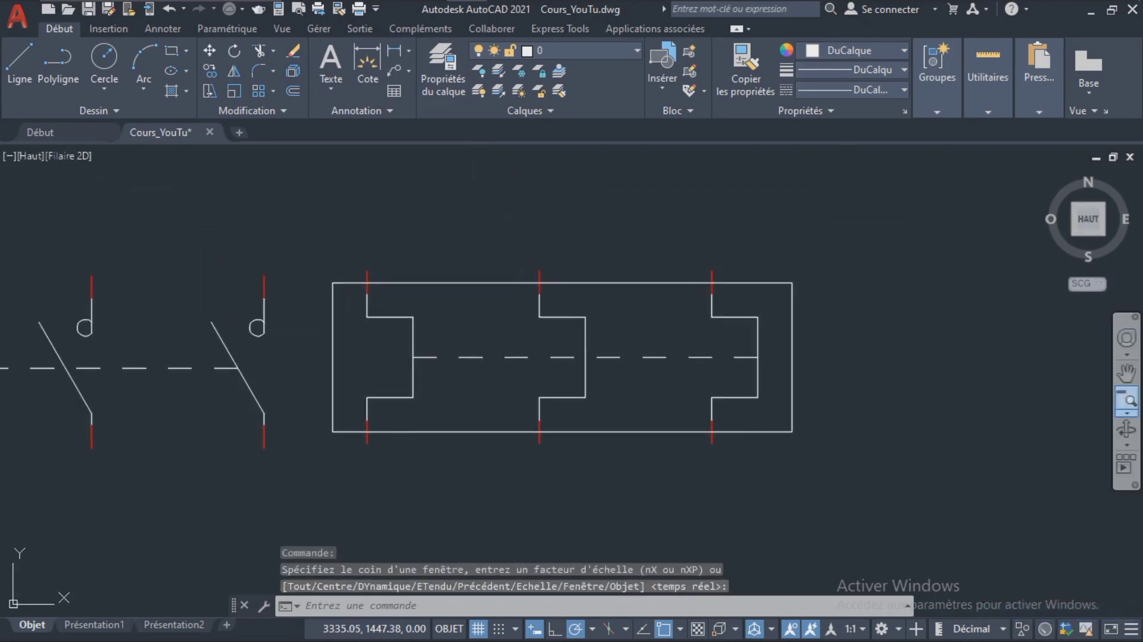
click(1125, 373)
drag(718, 404, 792, 419)
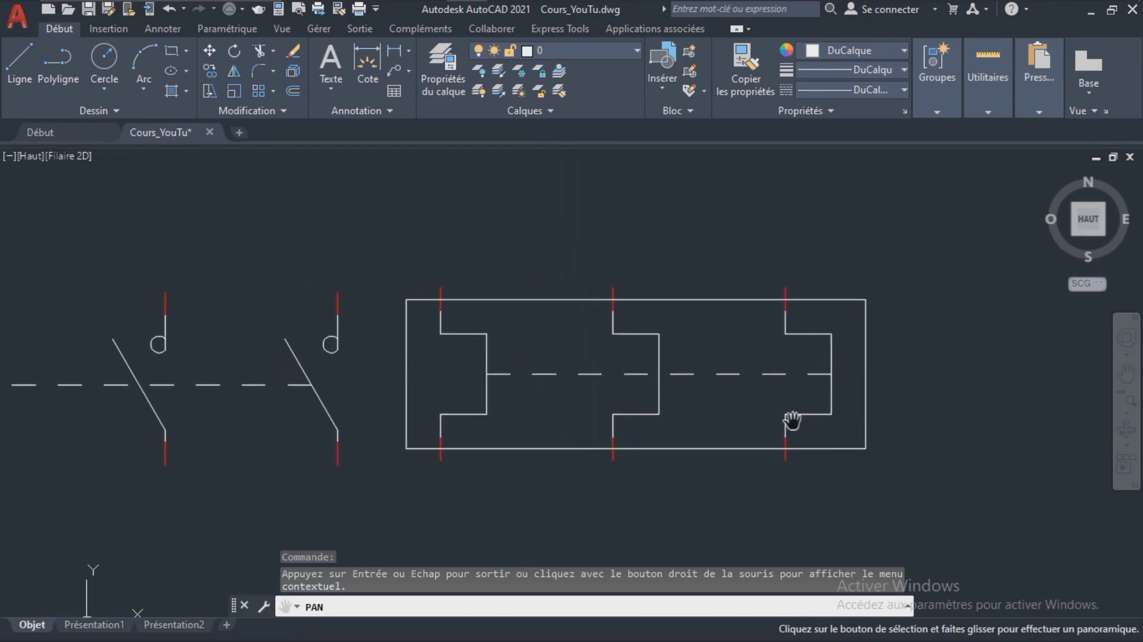
key(Escape)
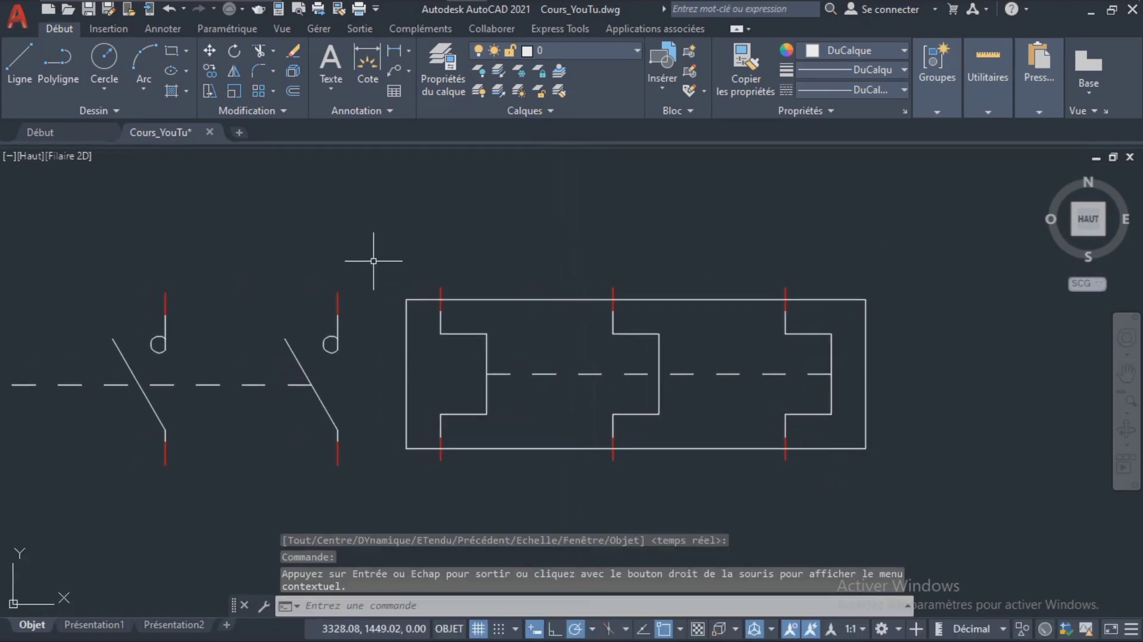
click(379, 262)
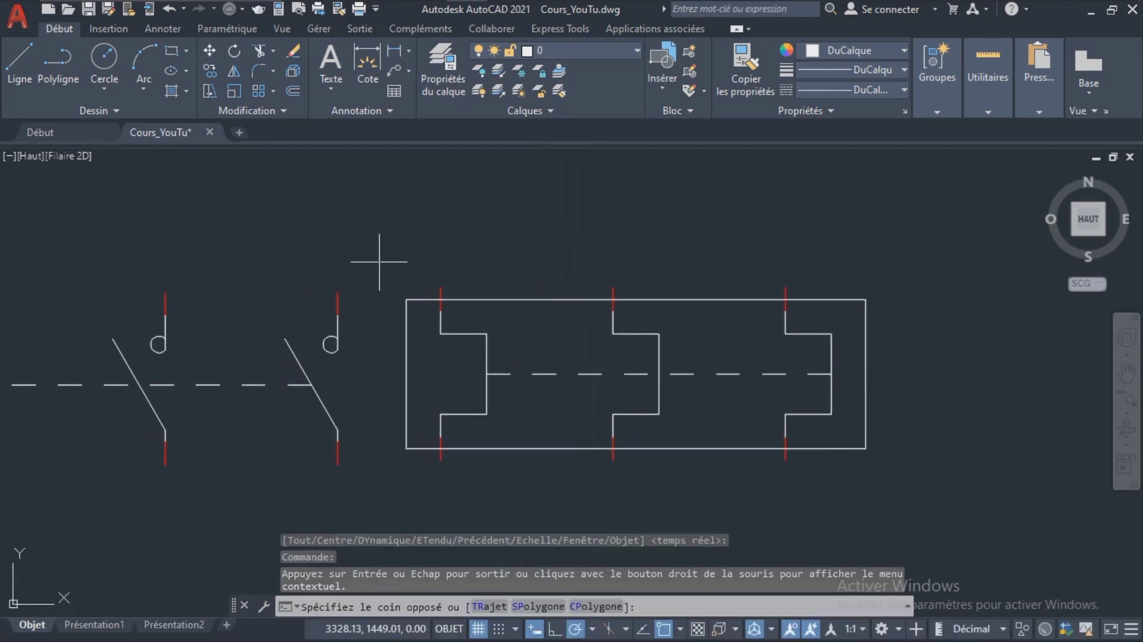
click(891, 487)
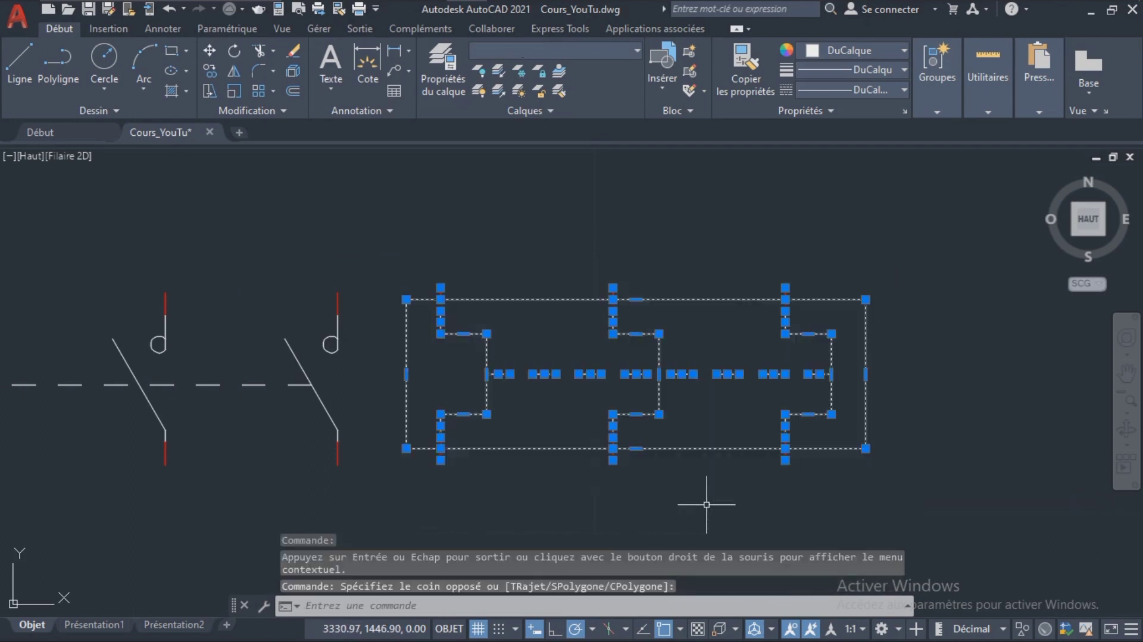
text(GP)
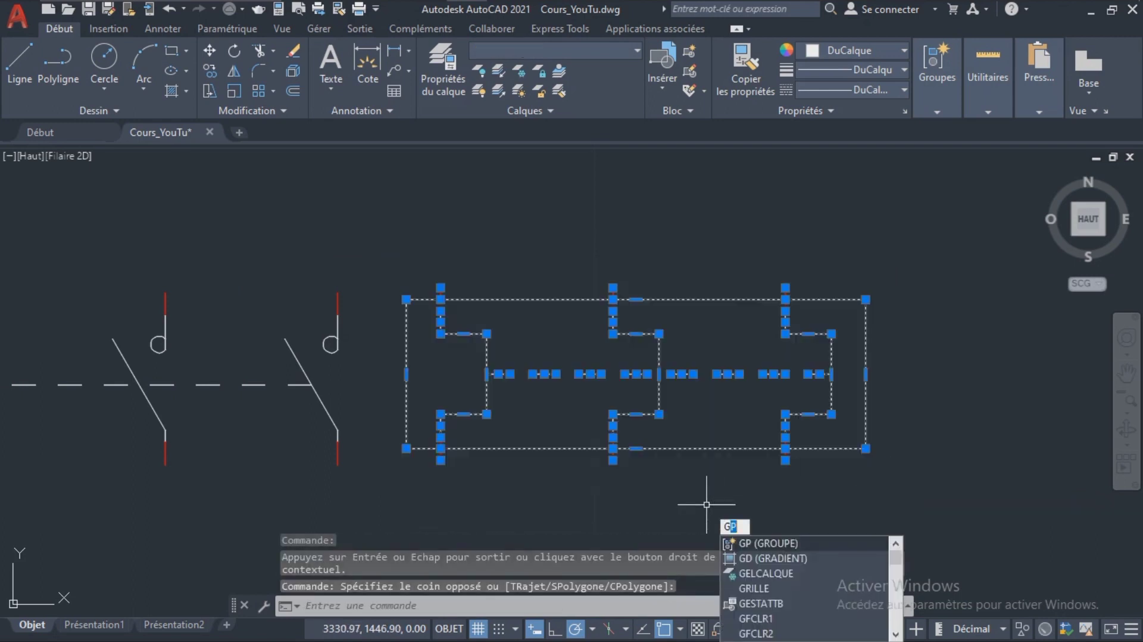
key(Return)
Step: Pan the view to bring the KM switches into view
click(1125, 373)
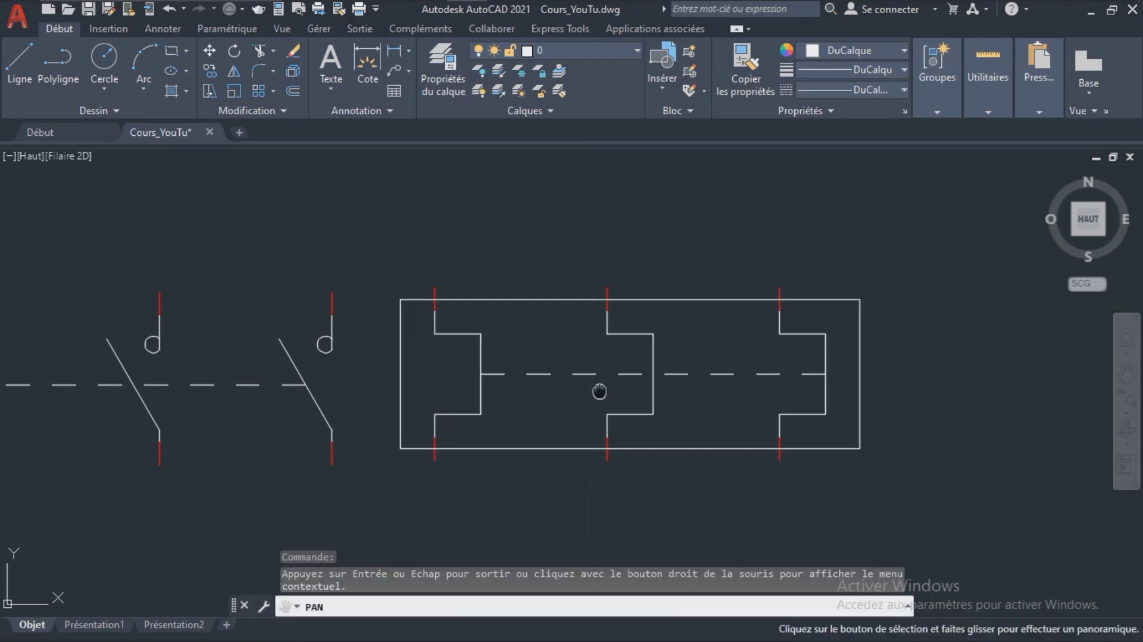
drag(595, 388, 848, 467)
key(Escape)
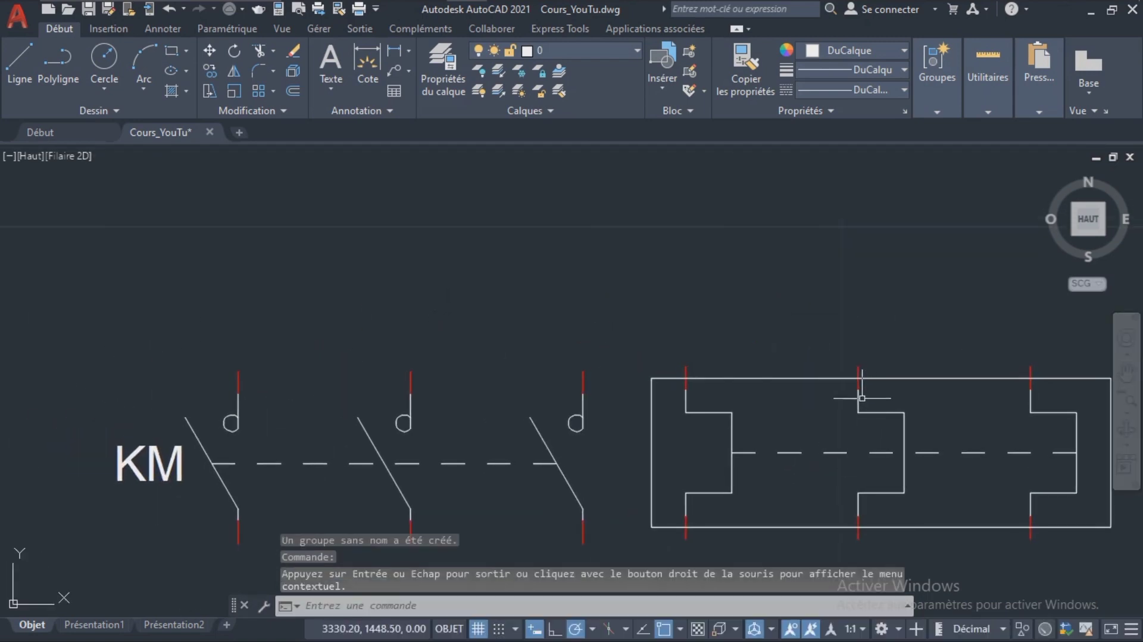
Step: Select the framed group's centre grip, then cancel and clear the selection
click(857, 398)
click(881, 452)
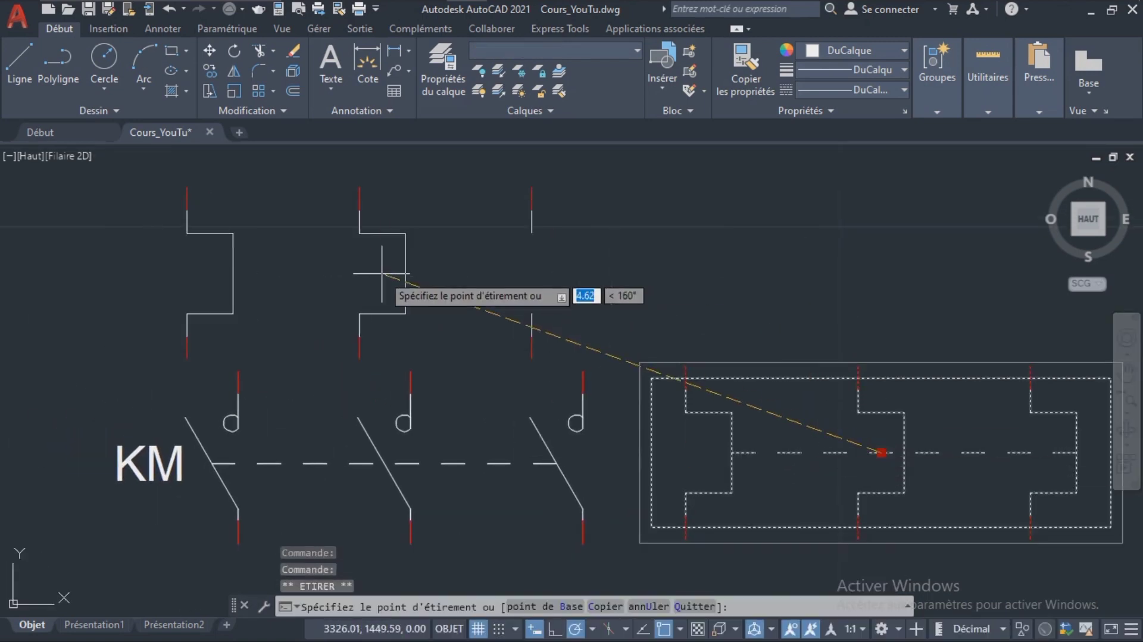
key(Escape)
scroll(380, 256, down, 3)
click(314, 378)
key(Escape)
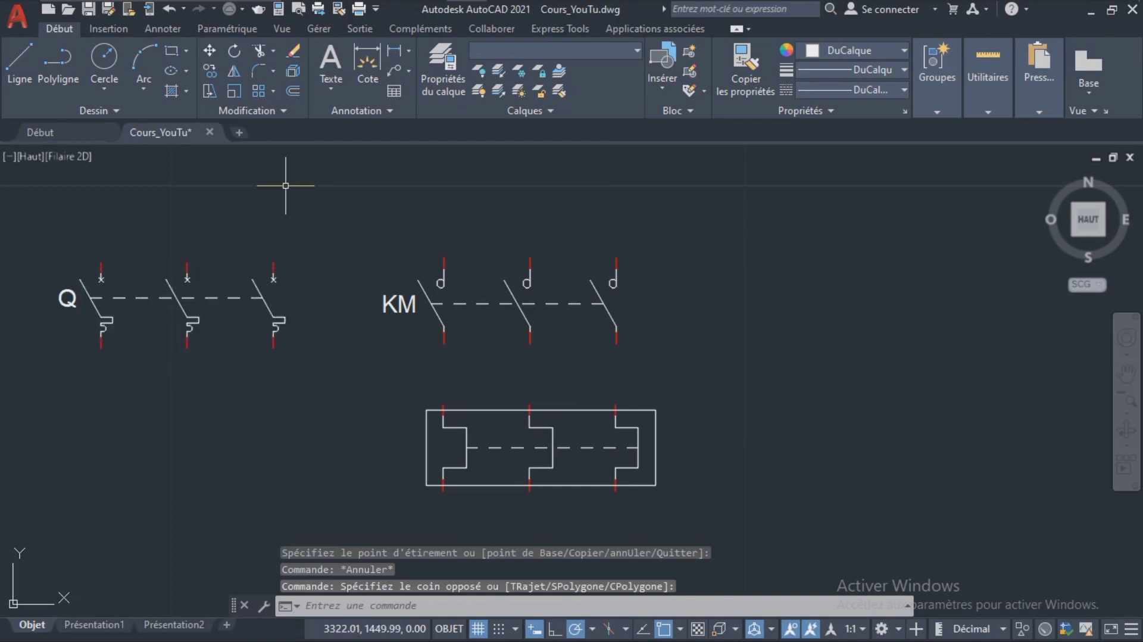
Step: Copy the three KM contacts to a spot below the Q switch
click(421, 288)
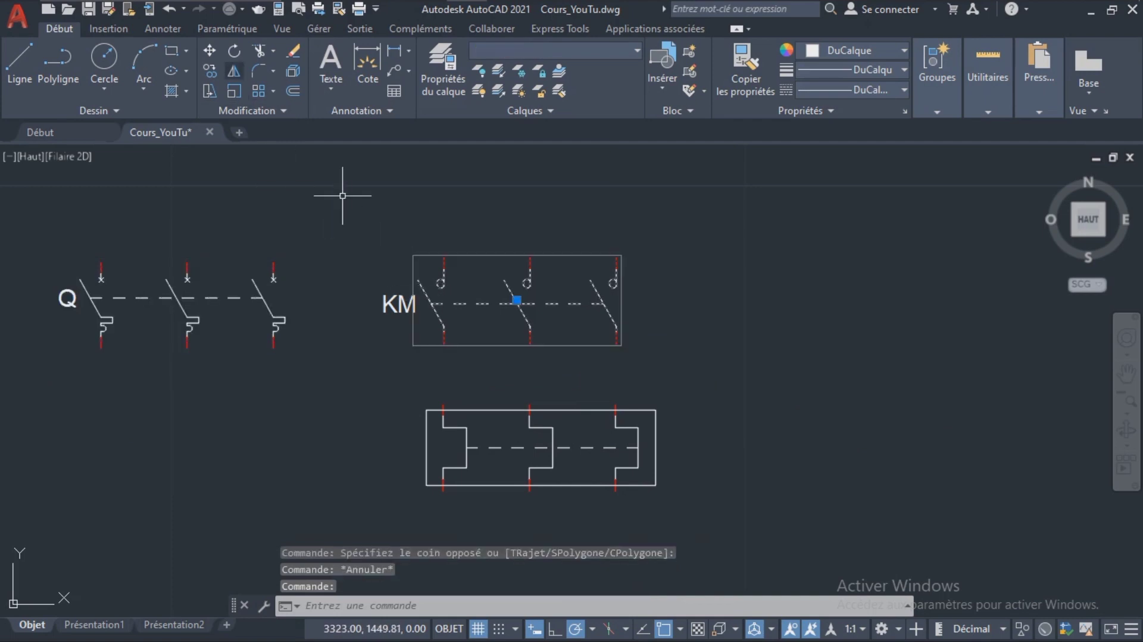
click(210, 70)
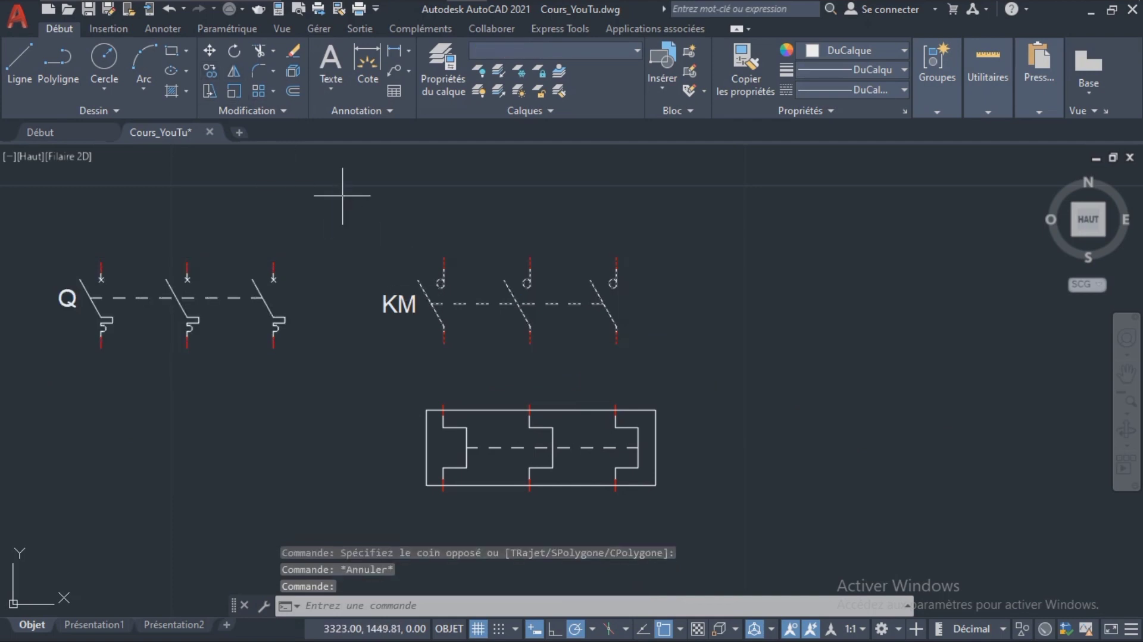
click(517, 303)
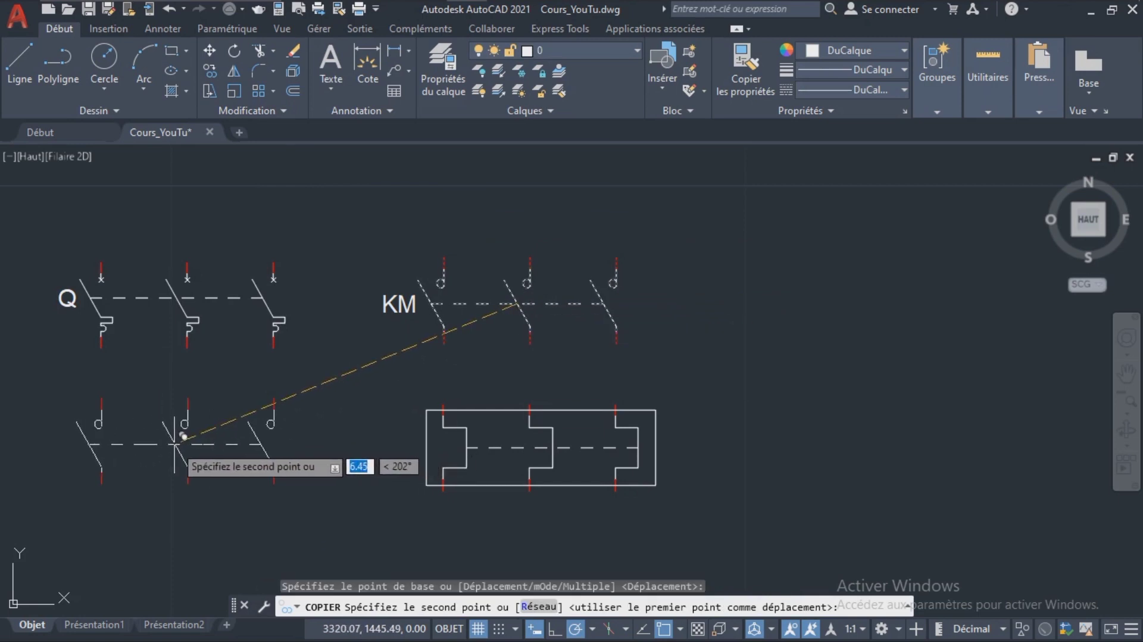
click(175, 444)
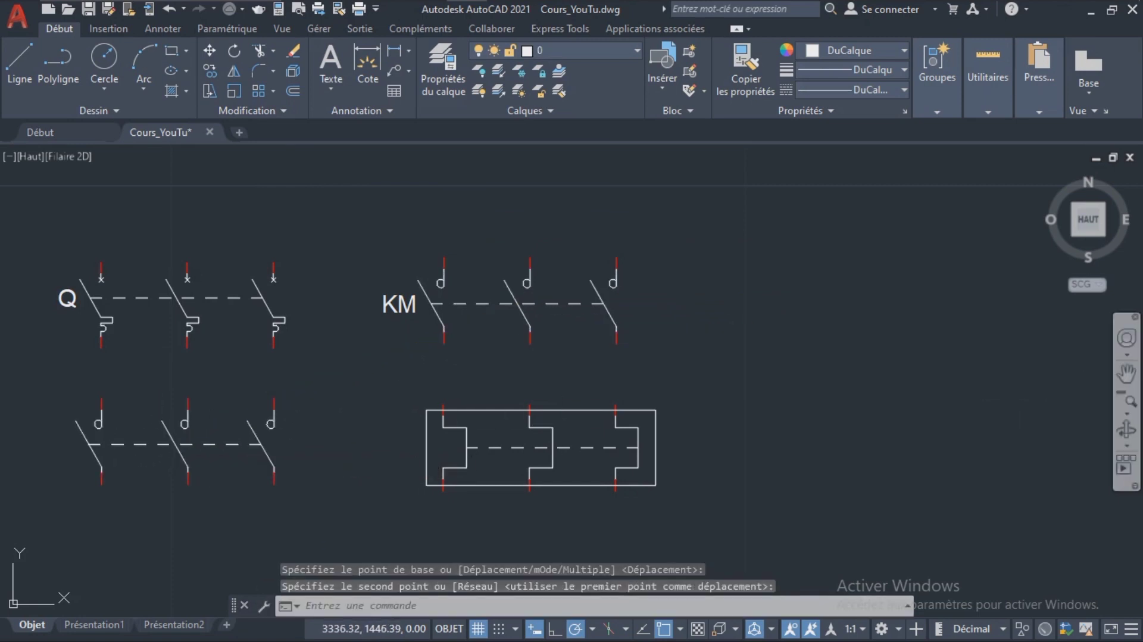
Step: Zoom in on the copied contacts and bring up options for their group
click(1126, 413)
click(1019, 592)
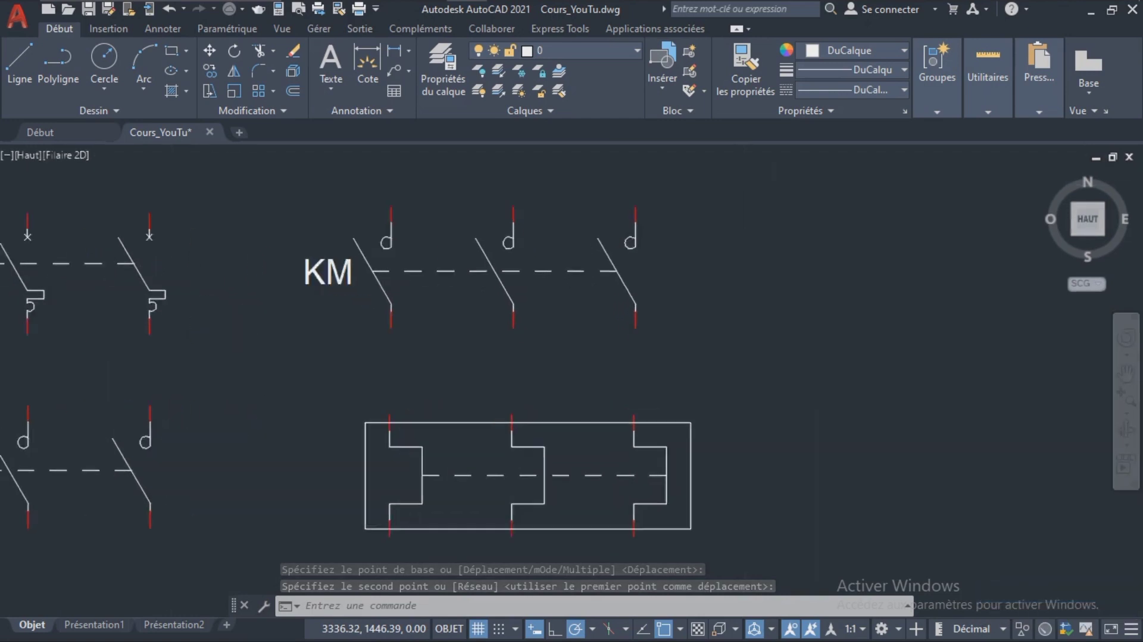
click(1126, 372)
mouse_move(1102, 377)
mouse_down()
mouse_move(913, 283)
mouse_move(754, 334)
mouse_move(823, 354)
mouse_up()
key(Escape)
click(672, 322)
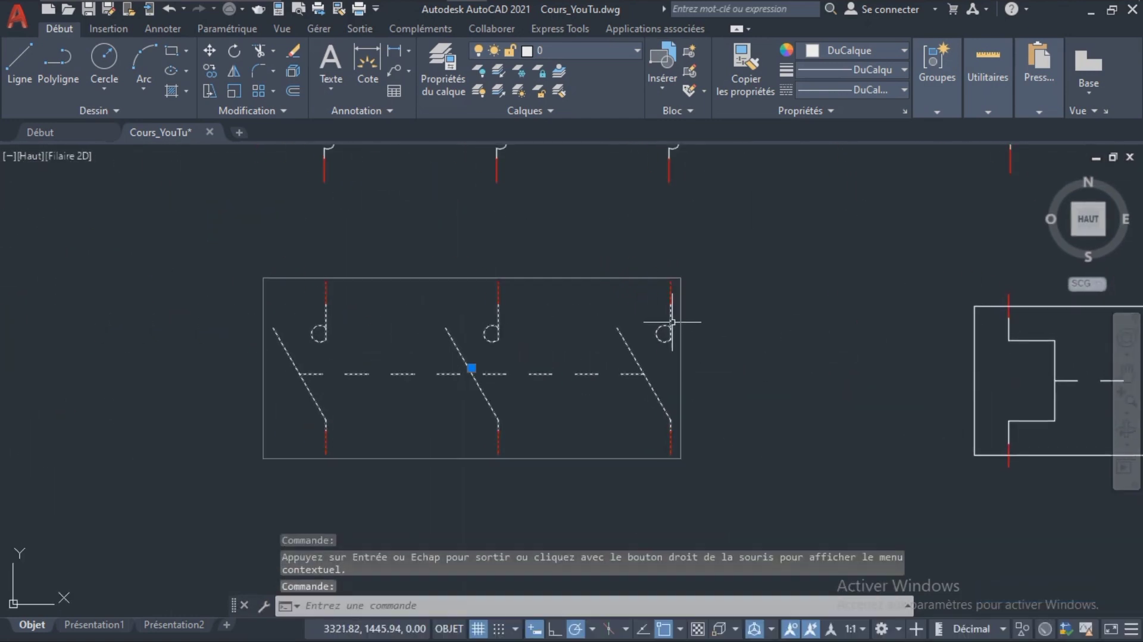
right_click(671, 323)
mouse_move(717, 470)
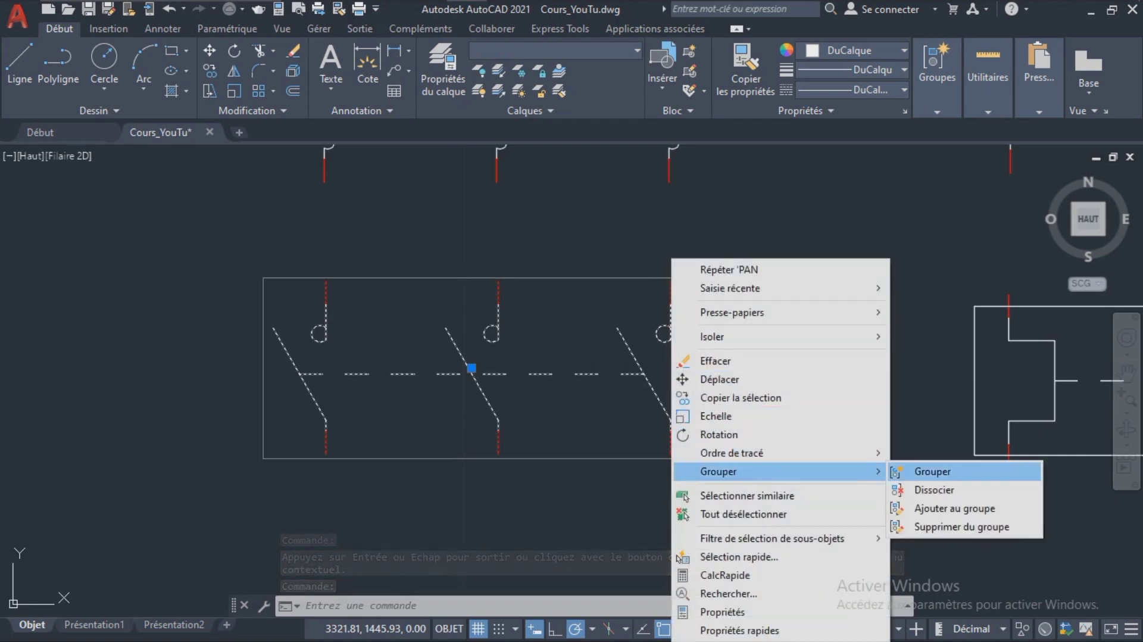
Step: Ungroup the copied contacts and trim the hook arcs off the middle, left and right contacts
click(934, 489)
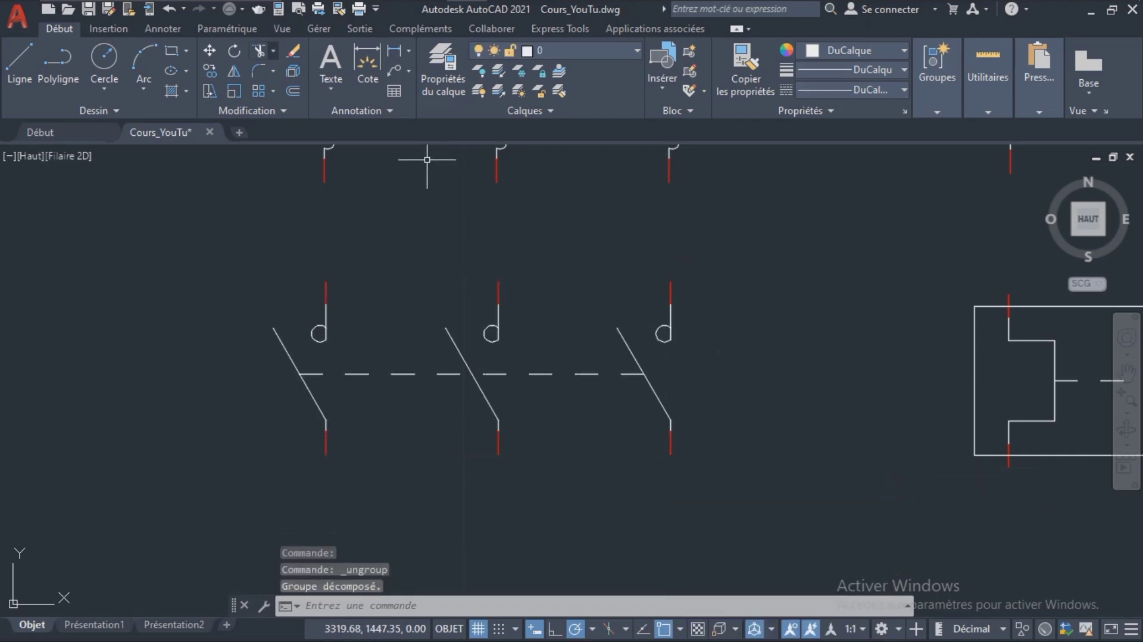
text(tr)
key(Return)
click(484, 333)
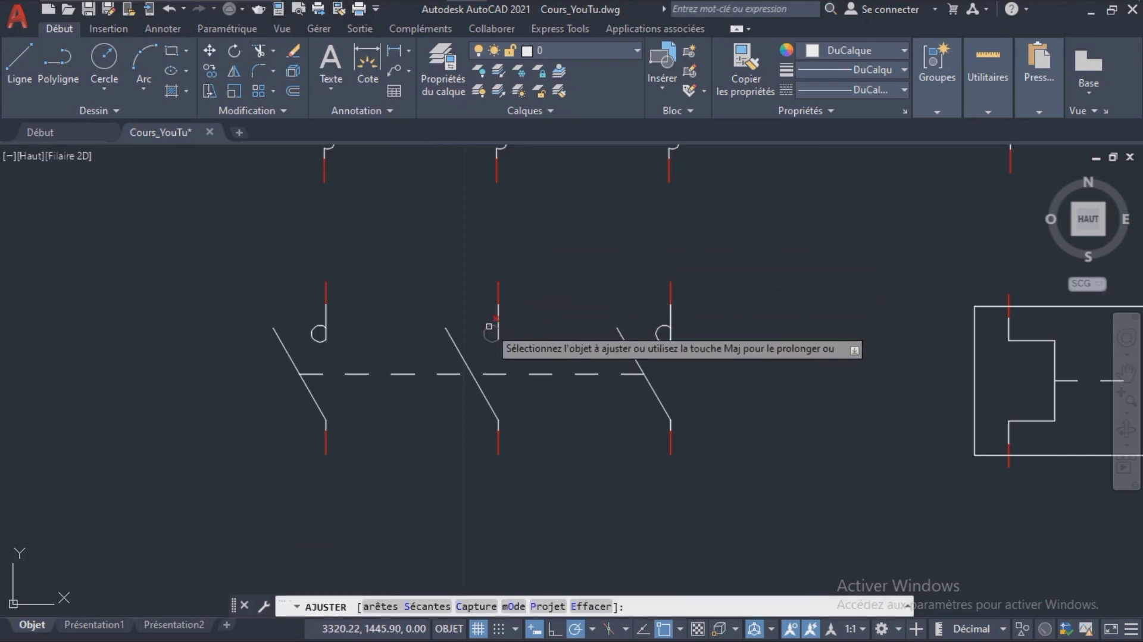
click(313, 332)
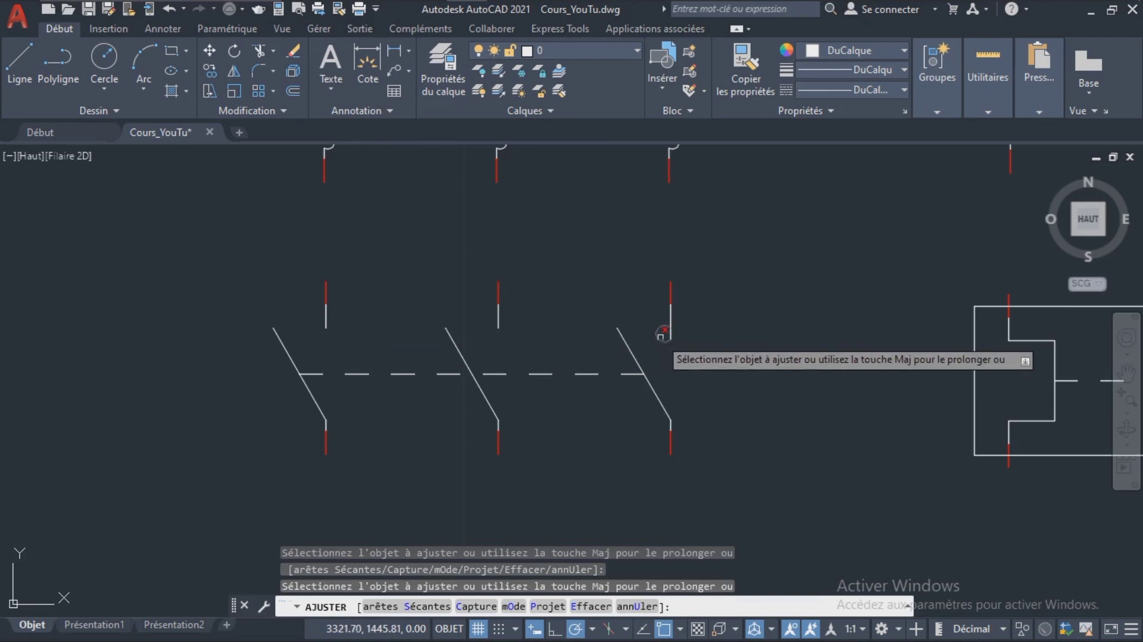
click(656, 335)
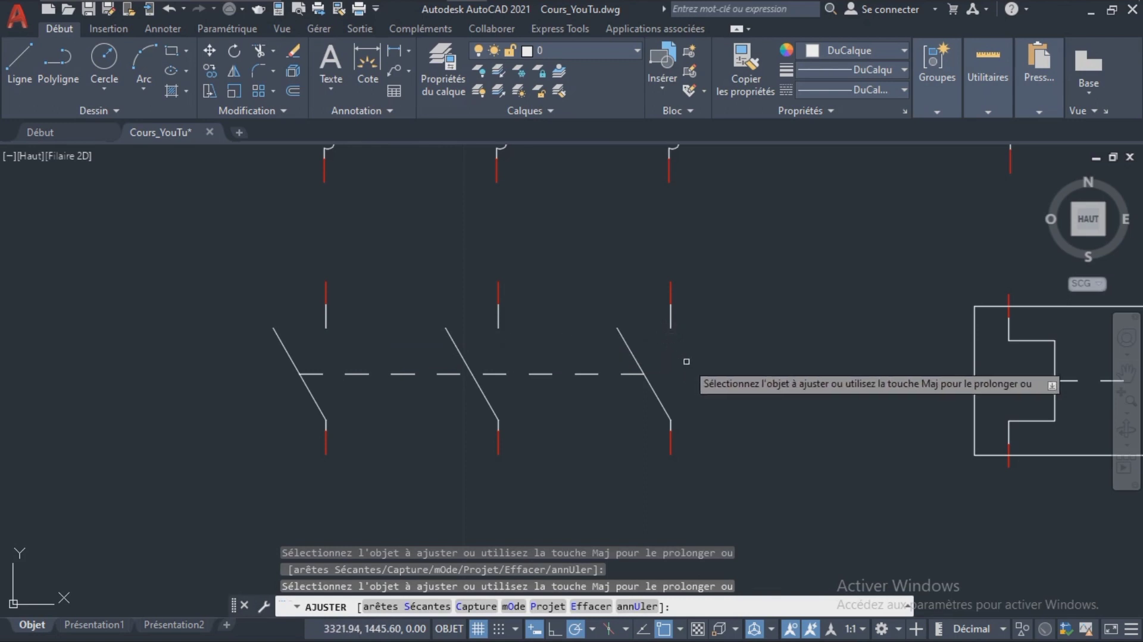
key(Return)
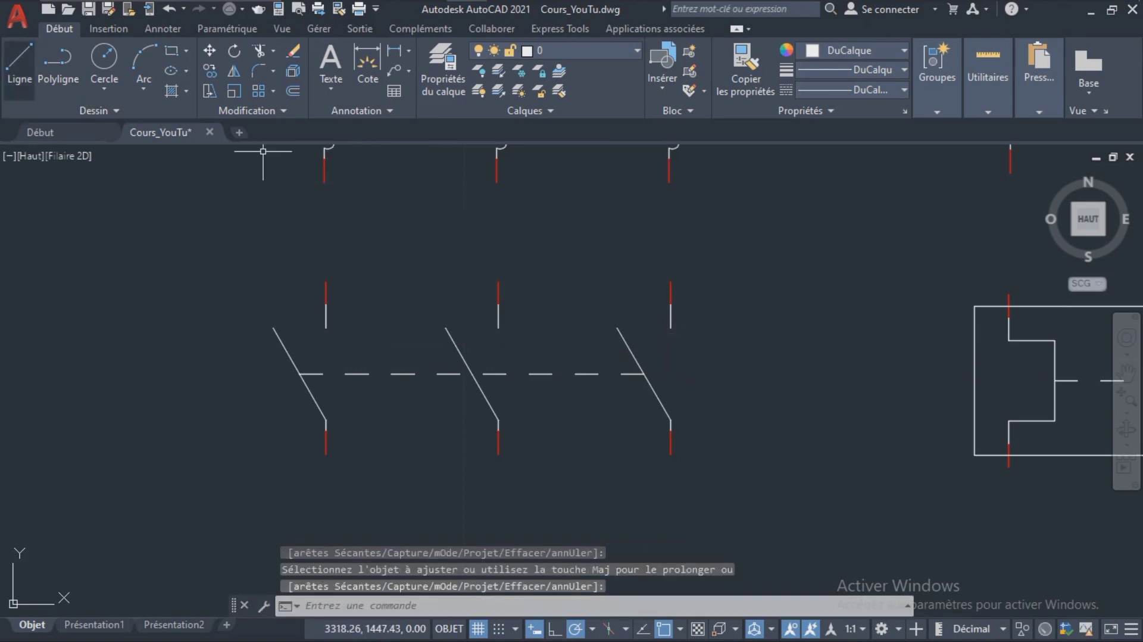
Step: Draw a short 0.3-long horizontal line above the contacts
click(19, 60)
click(219, 231)
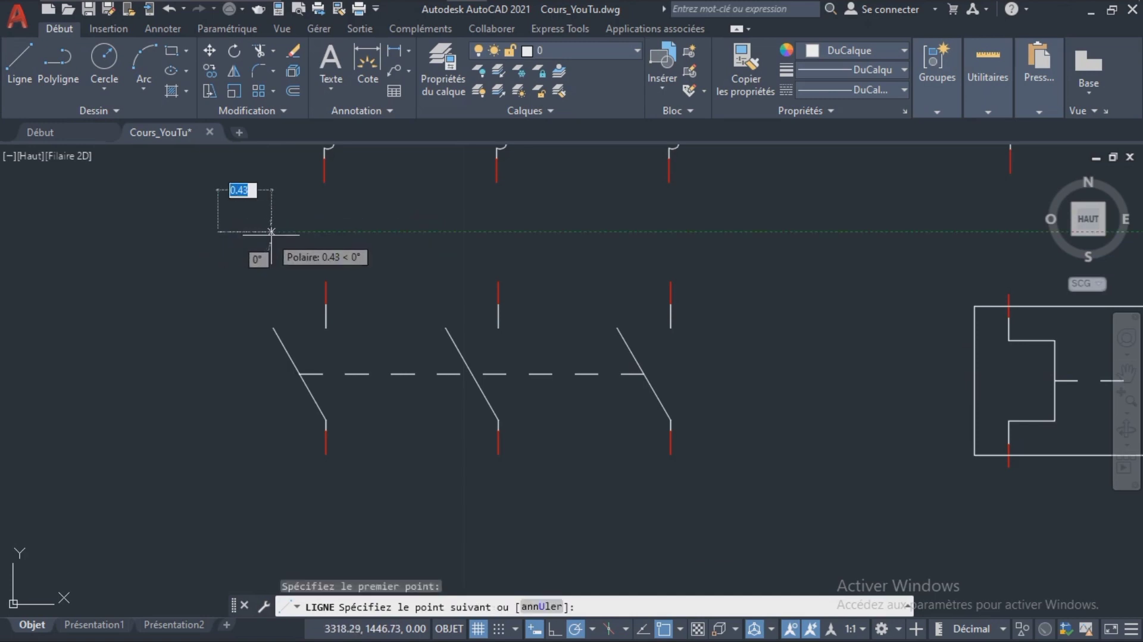
text(3)
key(Return)
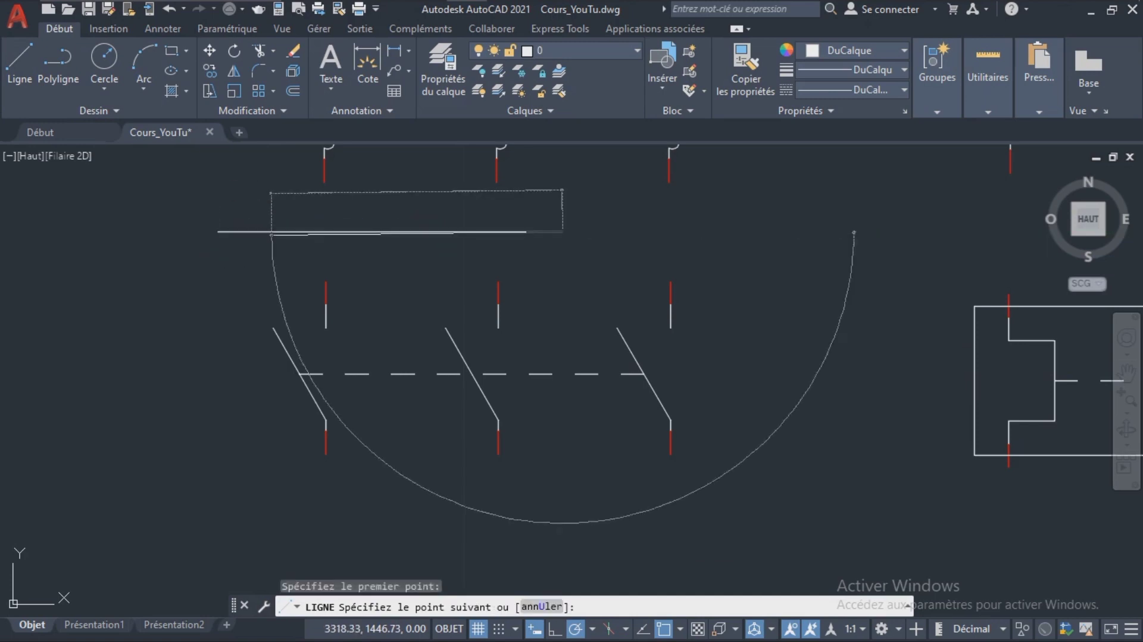
key(ctrl+z)
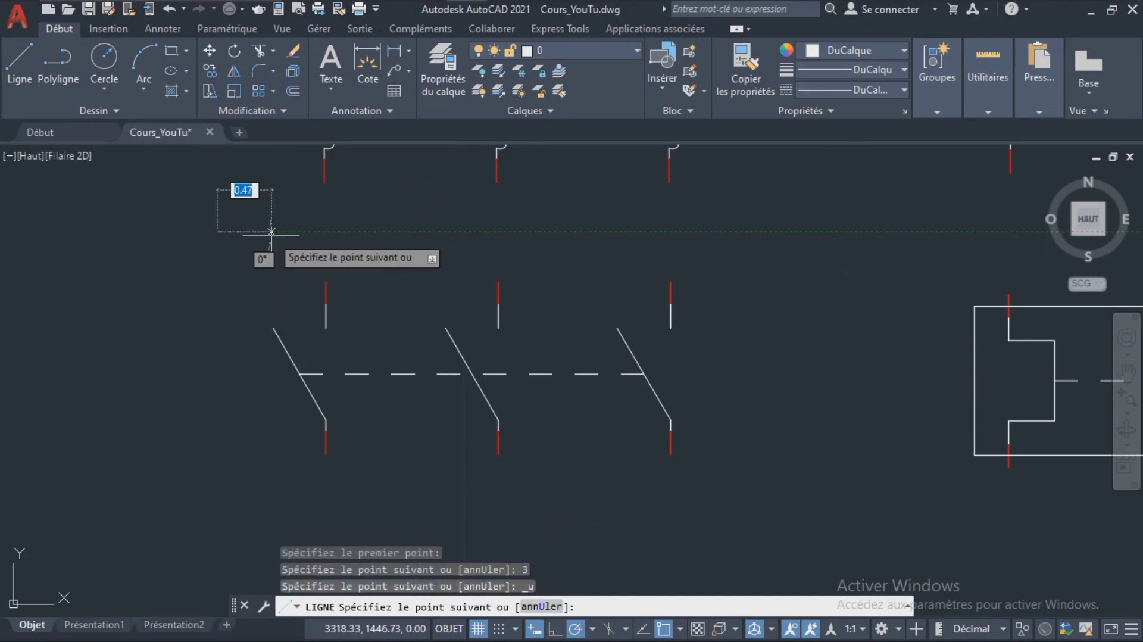
key(Return)
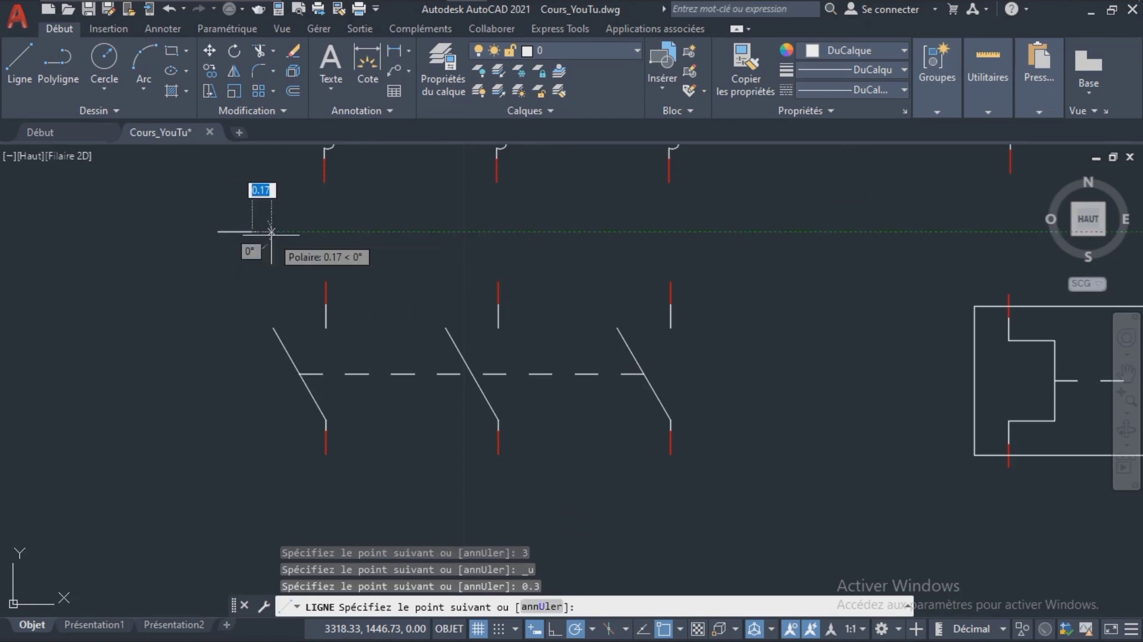
key(Escape)
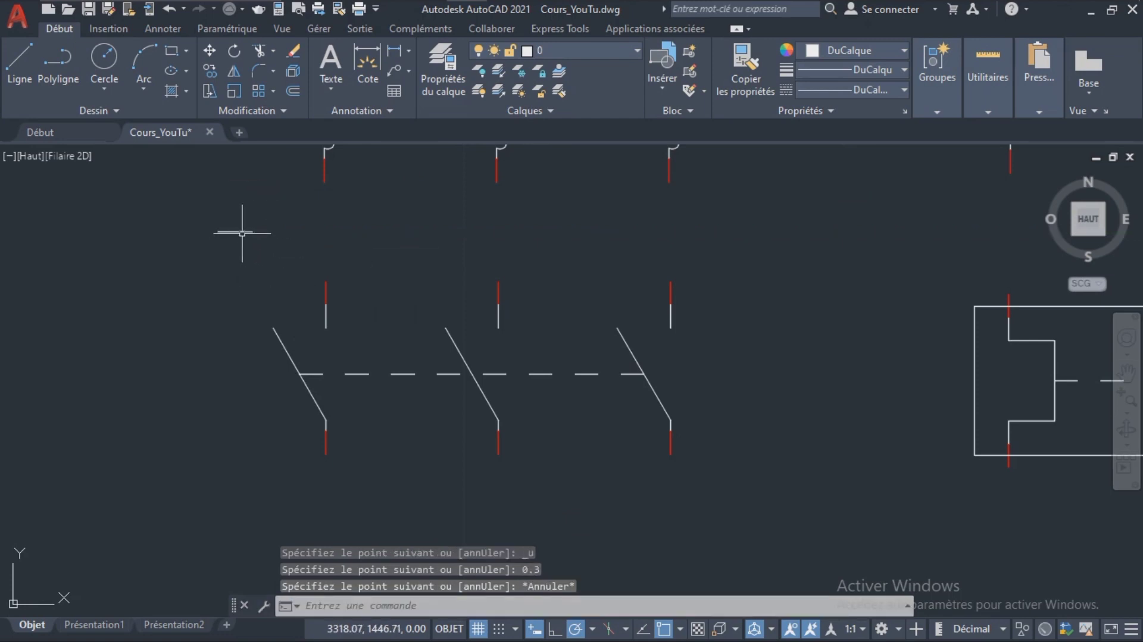
Step: Move the short line by its midpoint onto the left terminal's lower end
click(242, 232)
text(d)
key(Return)
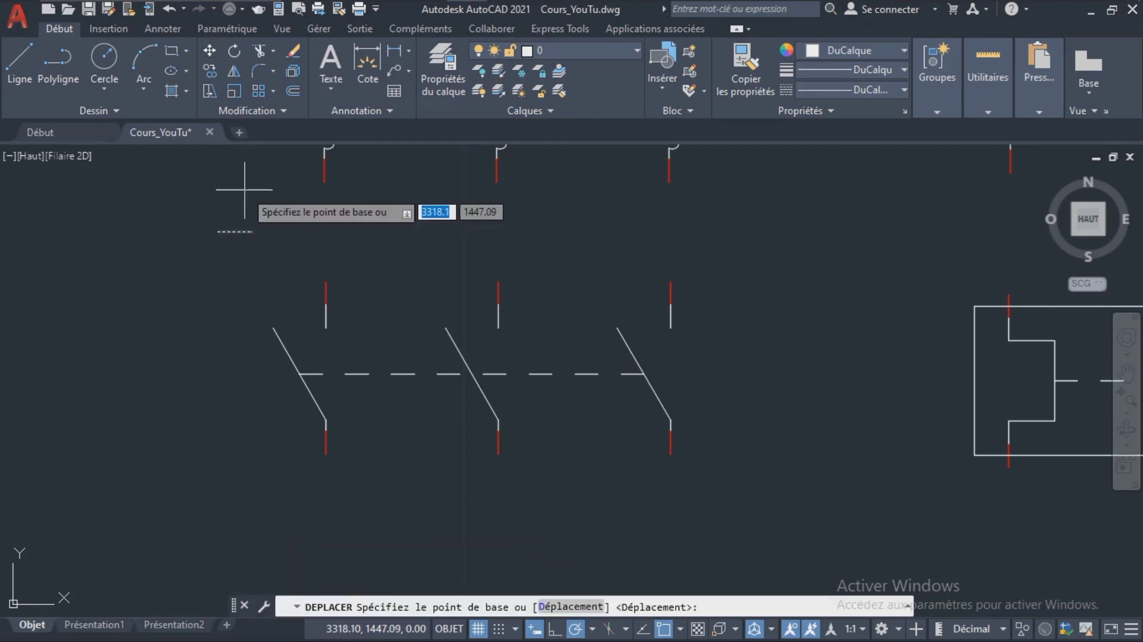
click(235, 231)
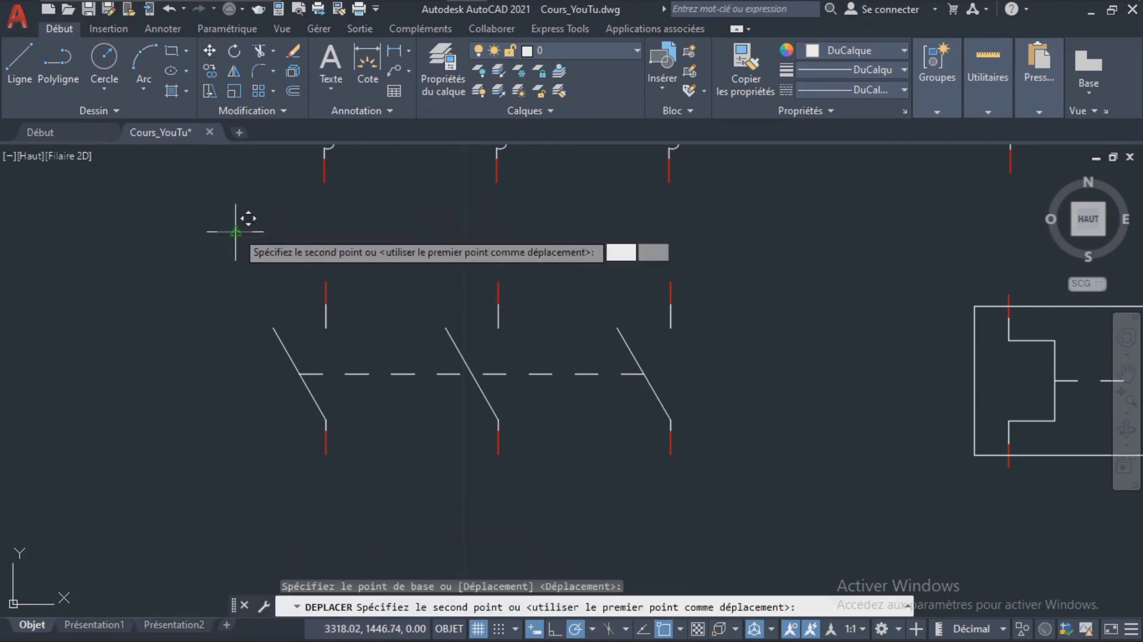
click(326, 328)
Step: Draw a 0.7 by 0.3 rectangle with REC
text(rec)
key(Return)
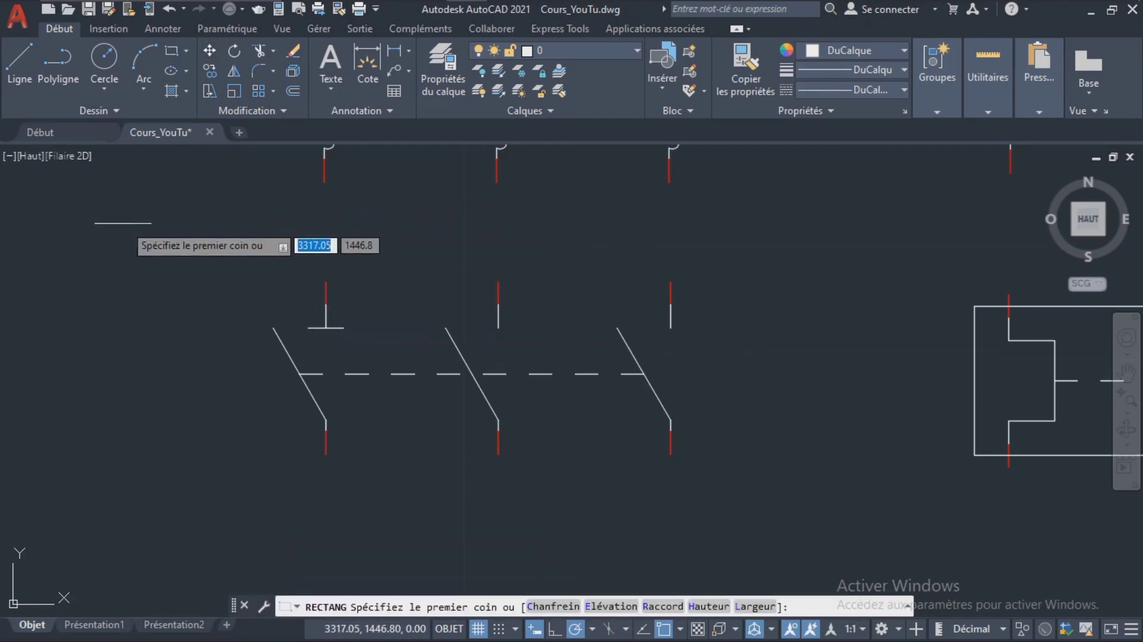
click(110, 237)
text(0.7)
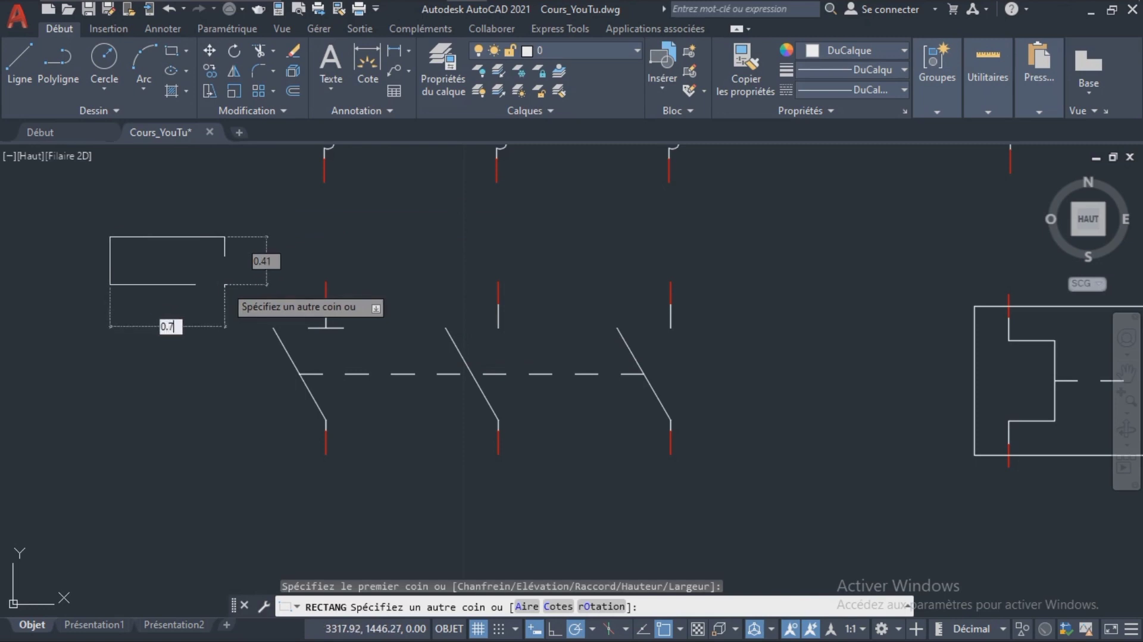
key(Tab)
text(0.3)
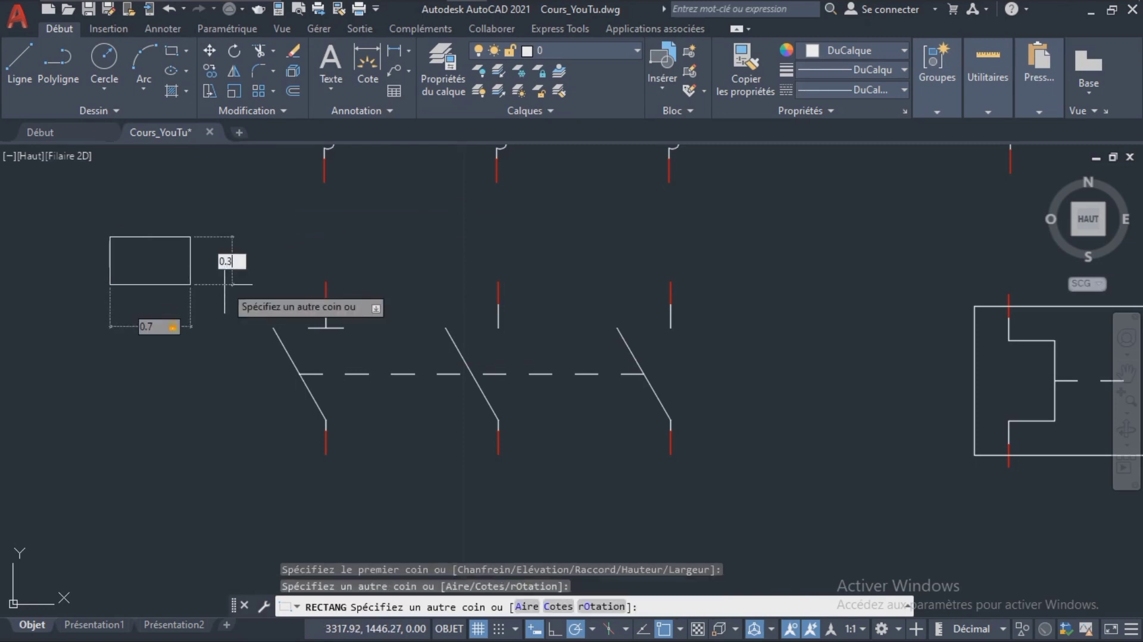
key(Return)
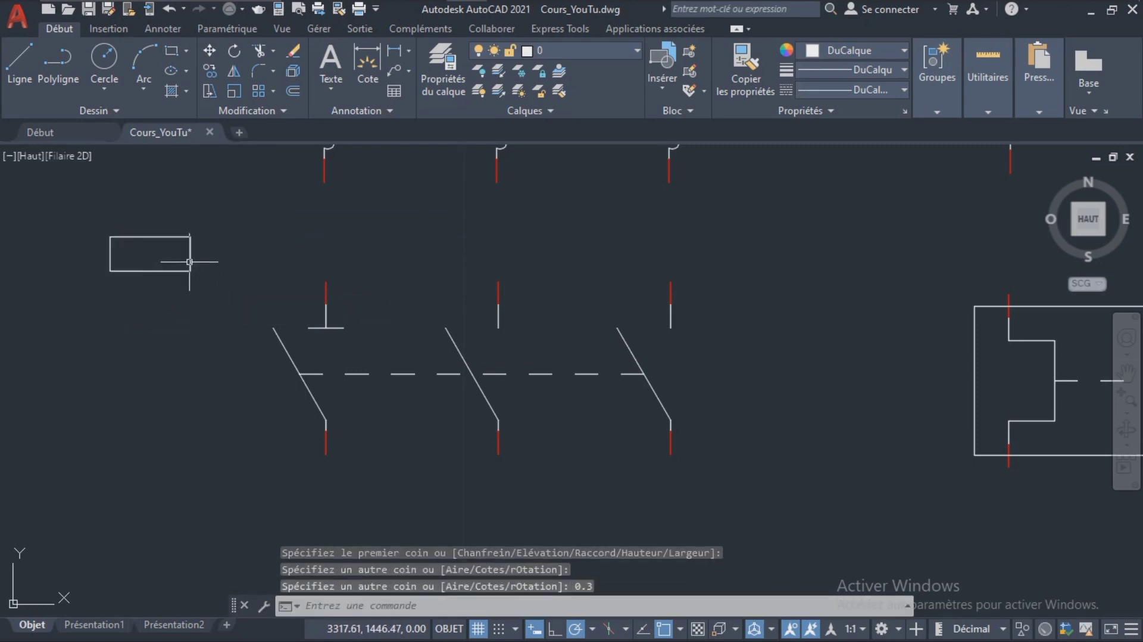
Step: Move the rectangle from its centre onto the left blade's midpoint
click(189, 261)
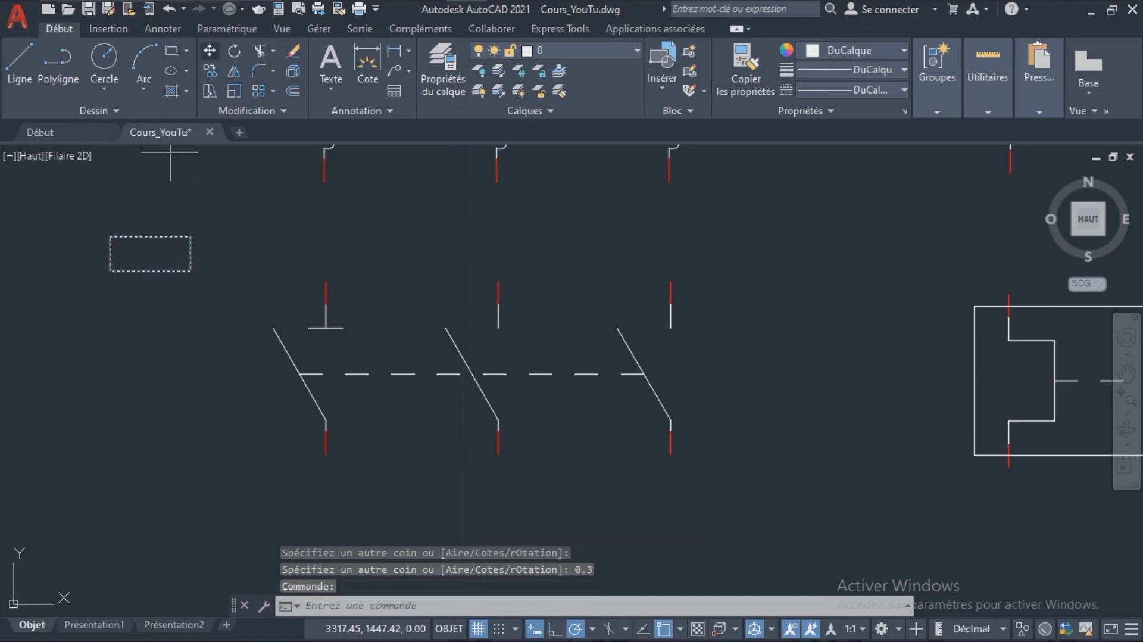
text(d)
key(Return)
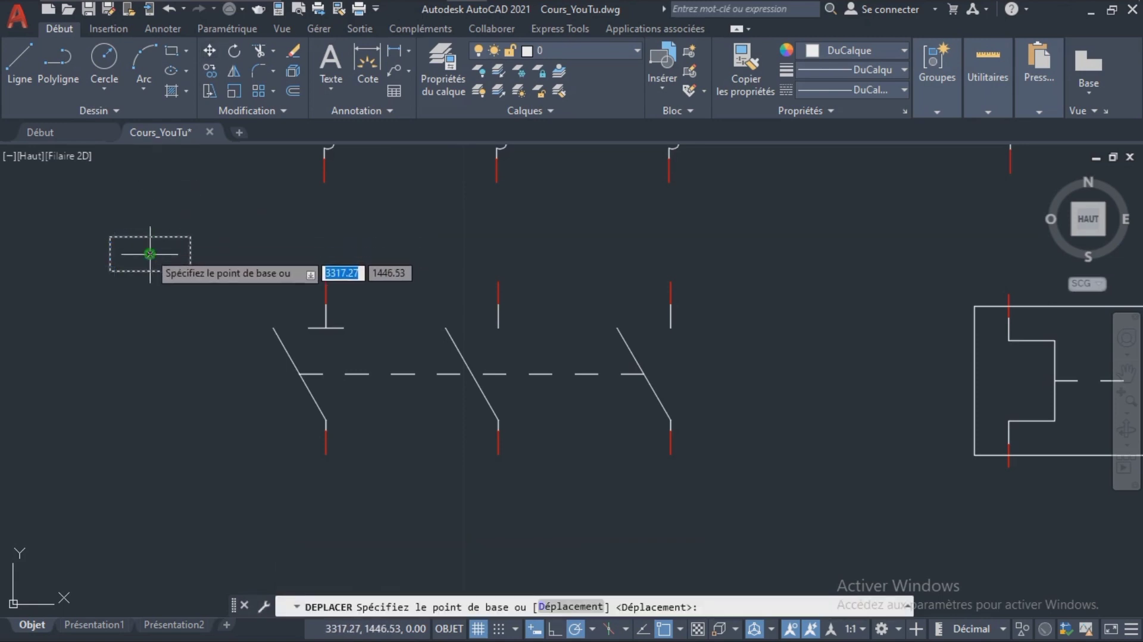
click(150, 253)
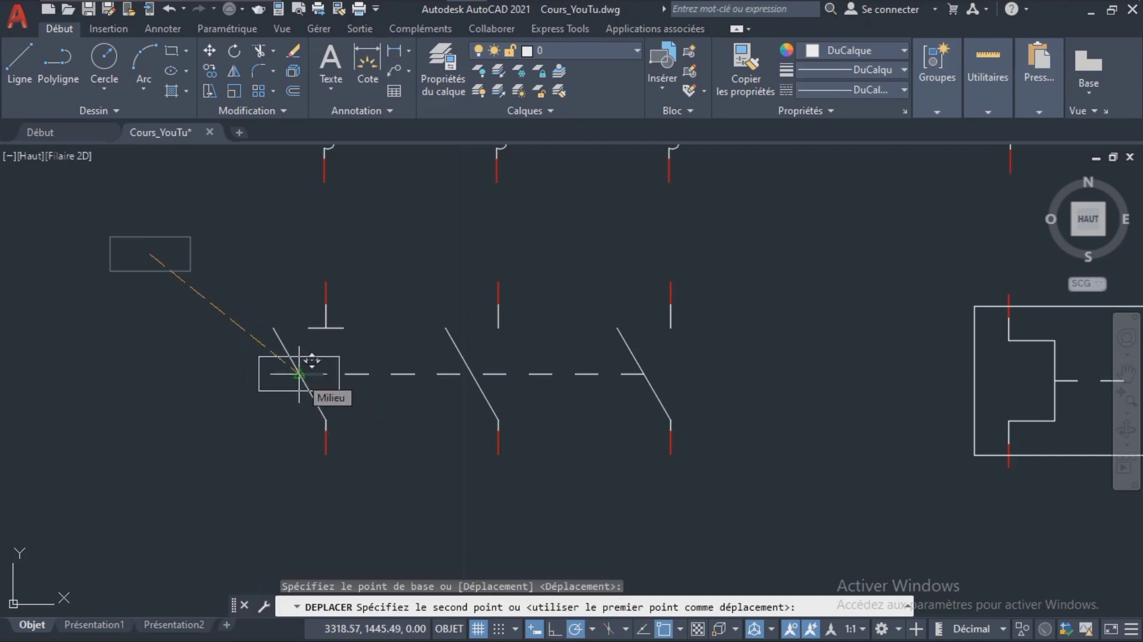
click(299, 374)
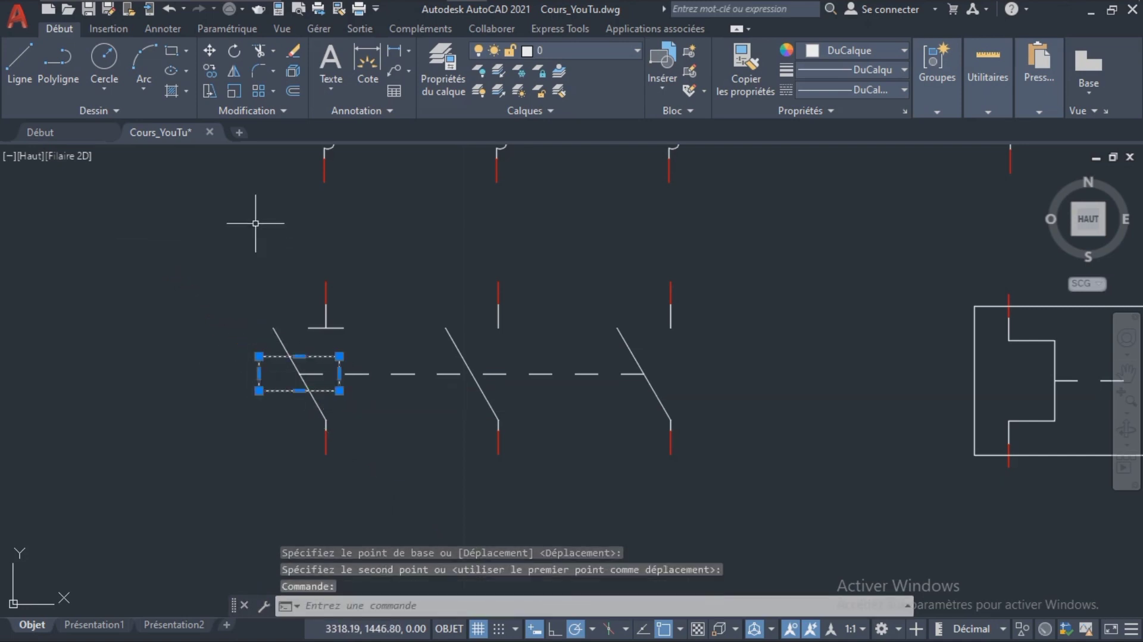
Step: Rotate the rectangle about the blade midpoint to align it with the left blade
click(234, 51)
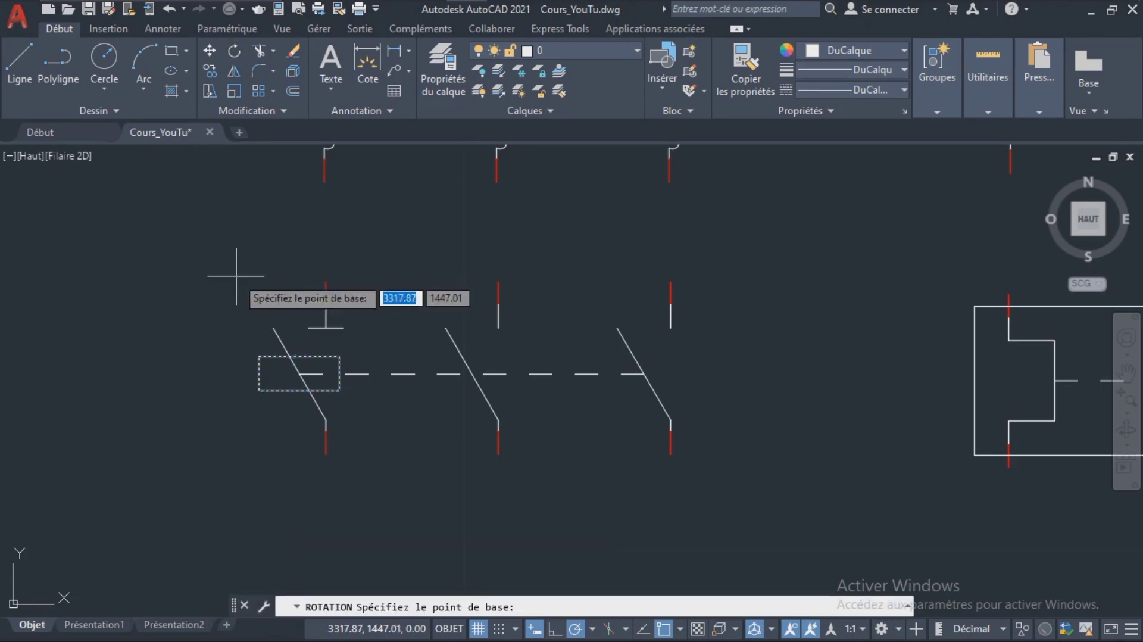
click(299, 374)
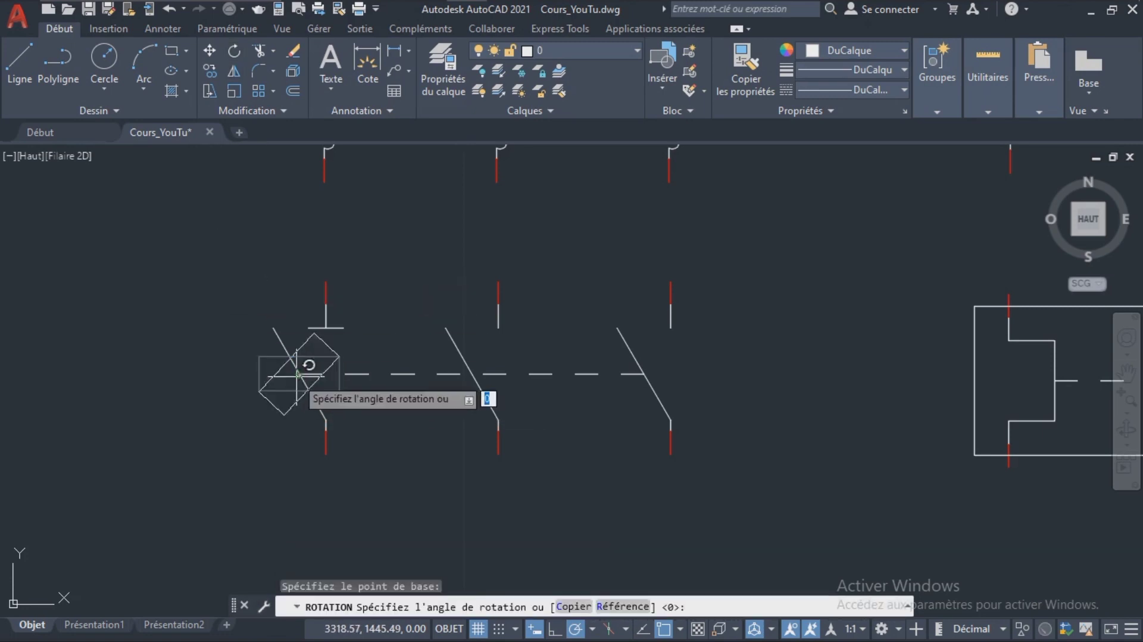
click(271, 329)
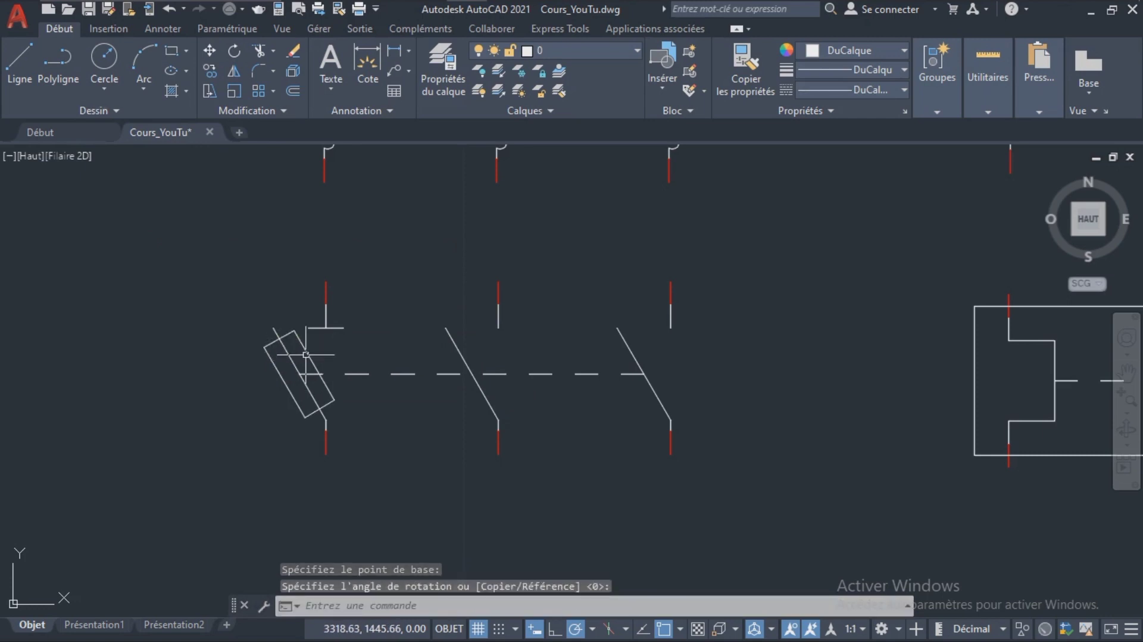
Step: Copy the rectangle and short top bar onto the middle and right poles
click(306, 354)
click(317, 327)
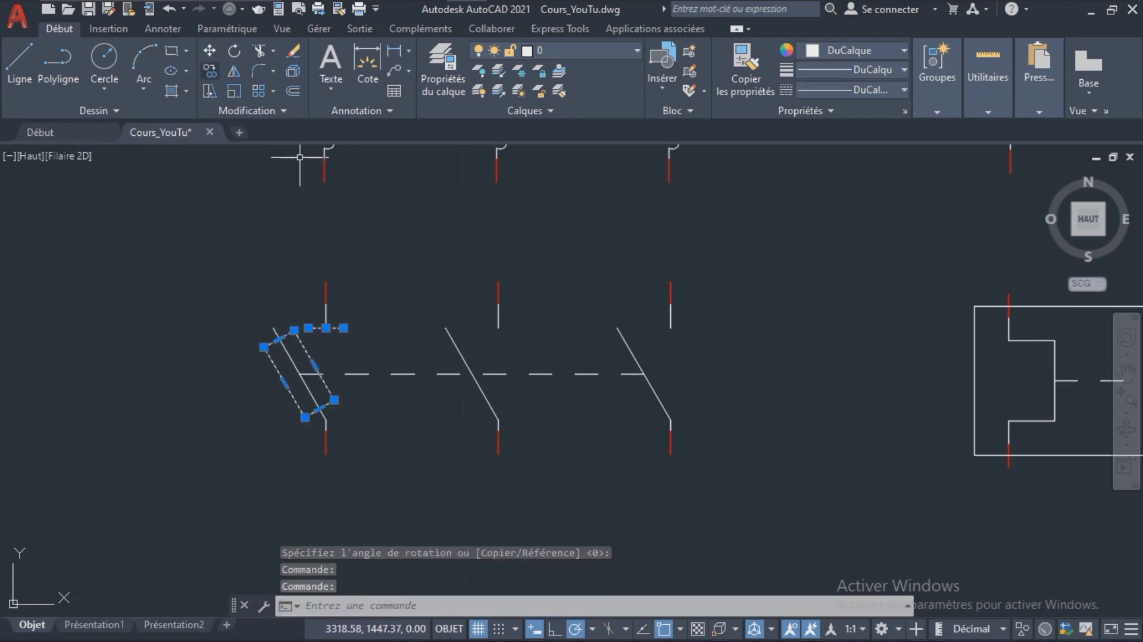
text(co)
key(Return)
text(m)
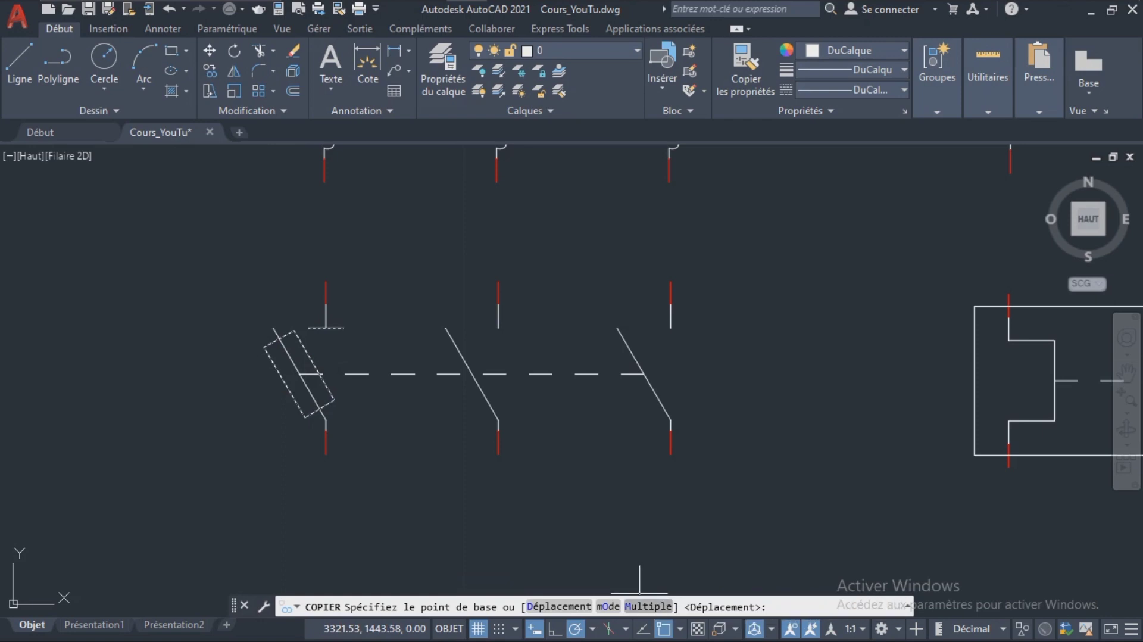
key(Return)
click(300, 374)
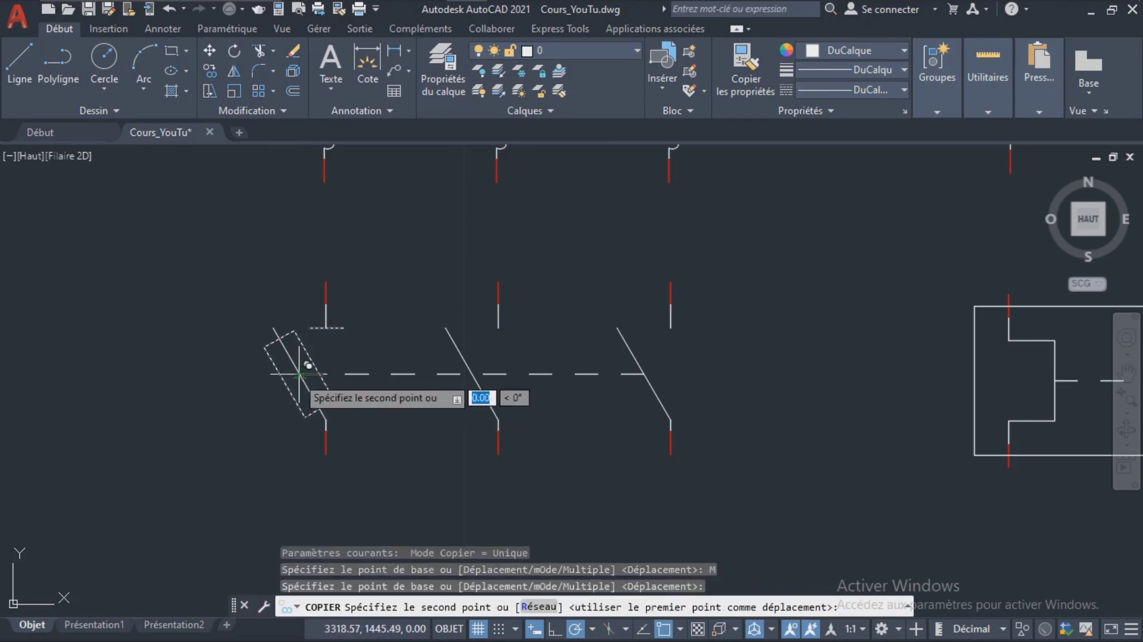
click(472, 374)
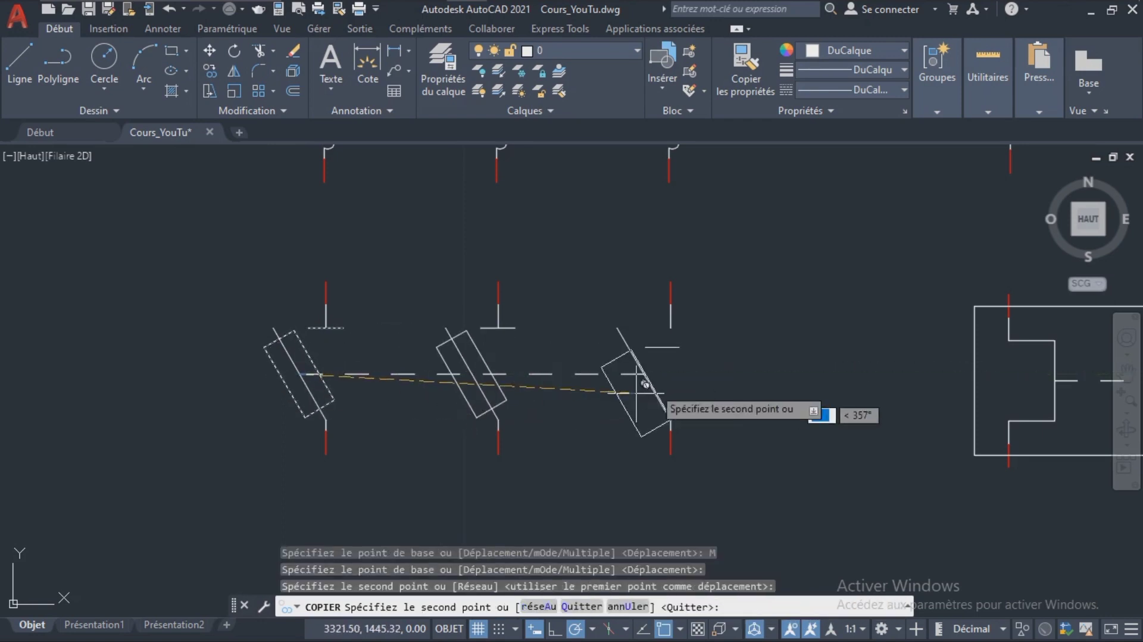
click(644, 373)
key(Escape)
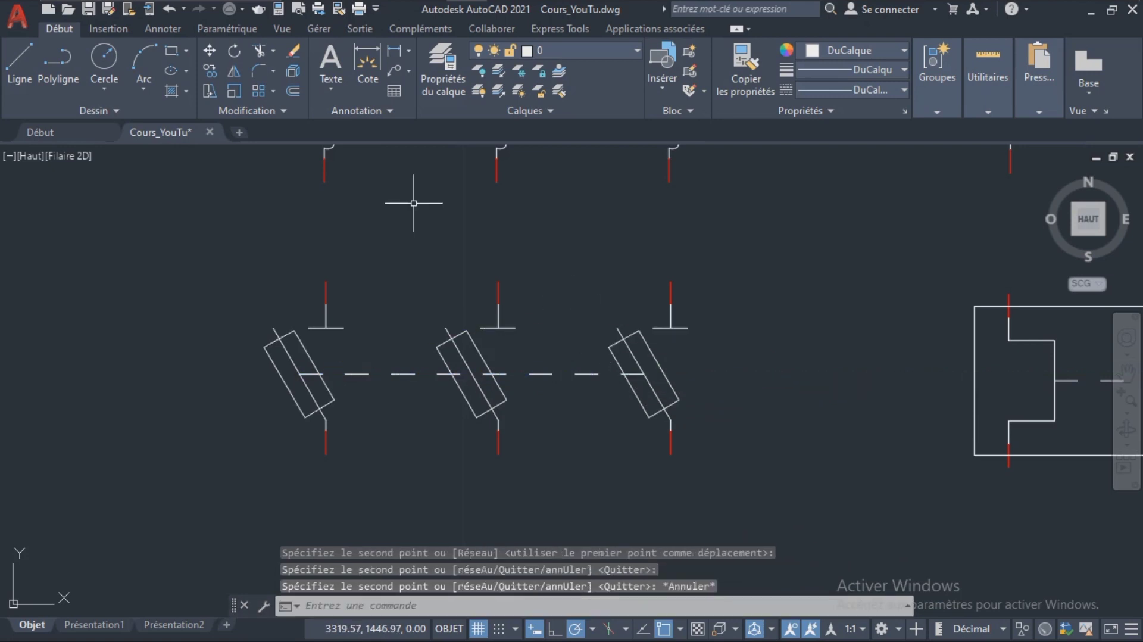
Step: Trim the link line out of the left and right fuse rectangles with AJ
text(aj)
key(Return)
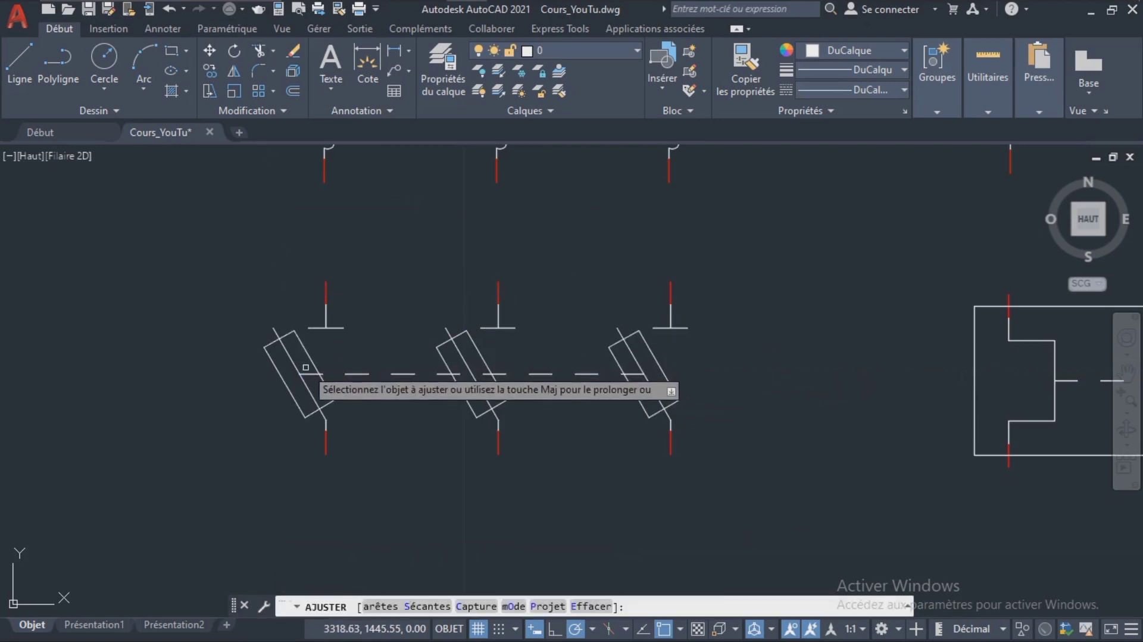
click(307, 371)
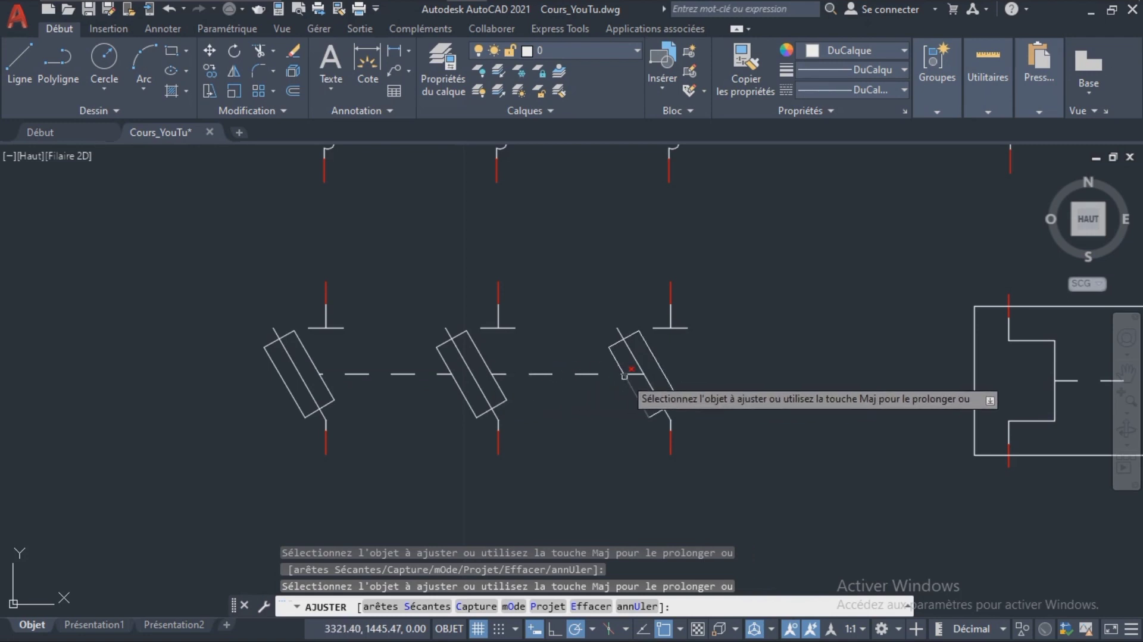
click(631, 374)
key(Return)
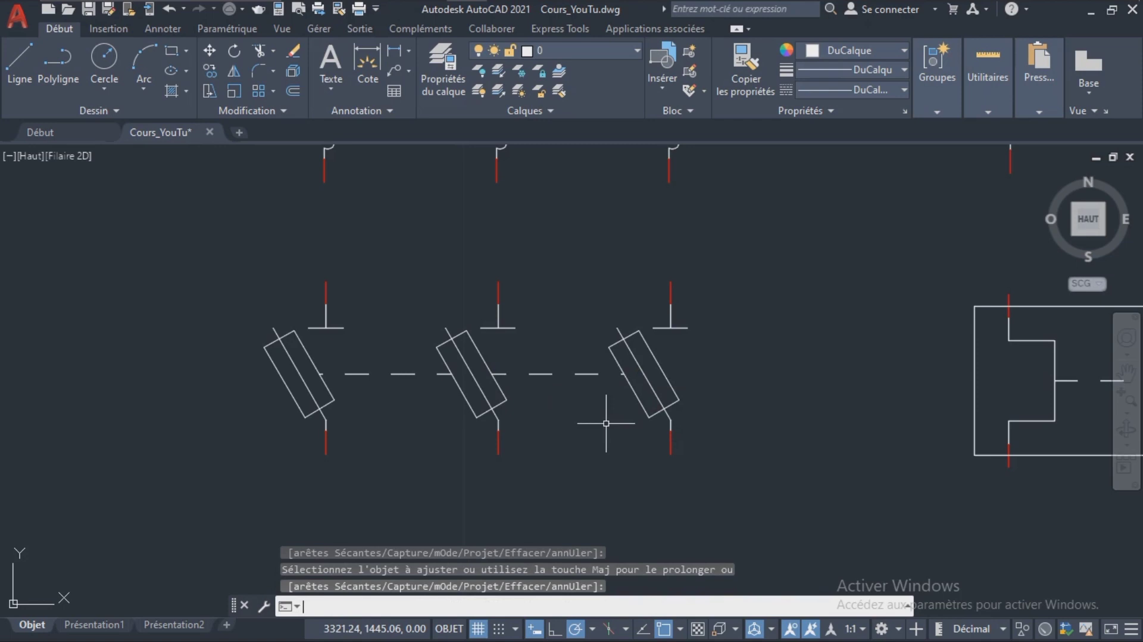
Step: Window-select the three fuse symbols and group them together
click(207, 238)
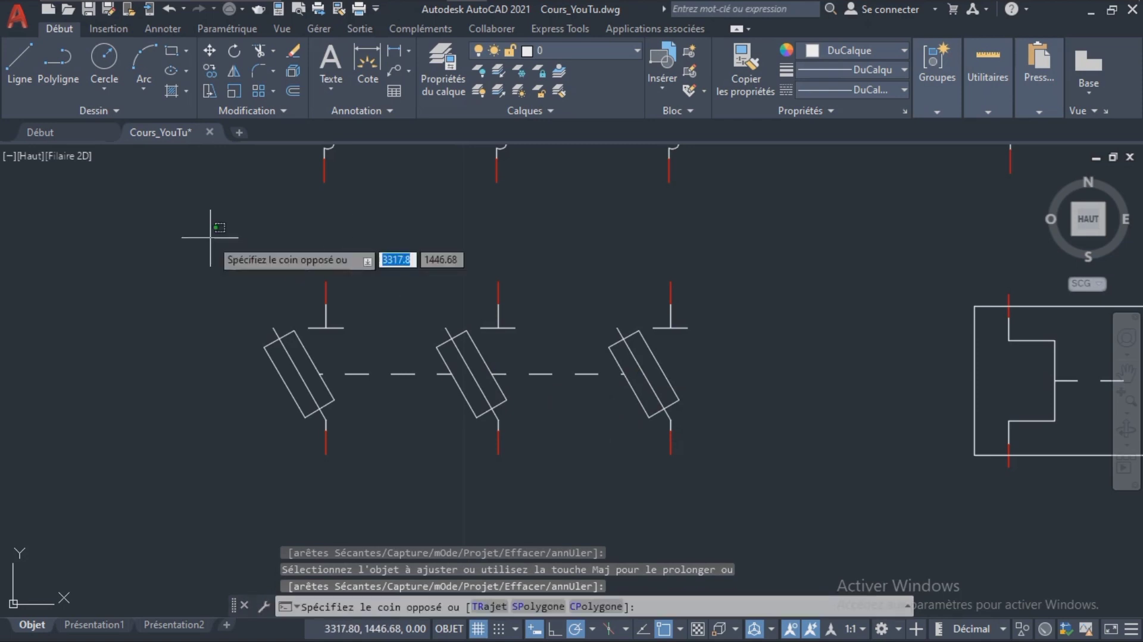
click(735, 504)
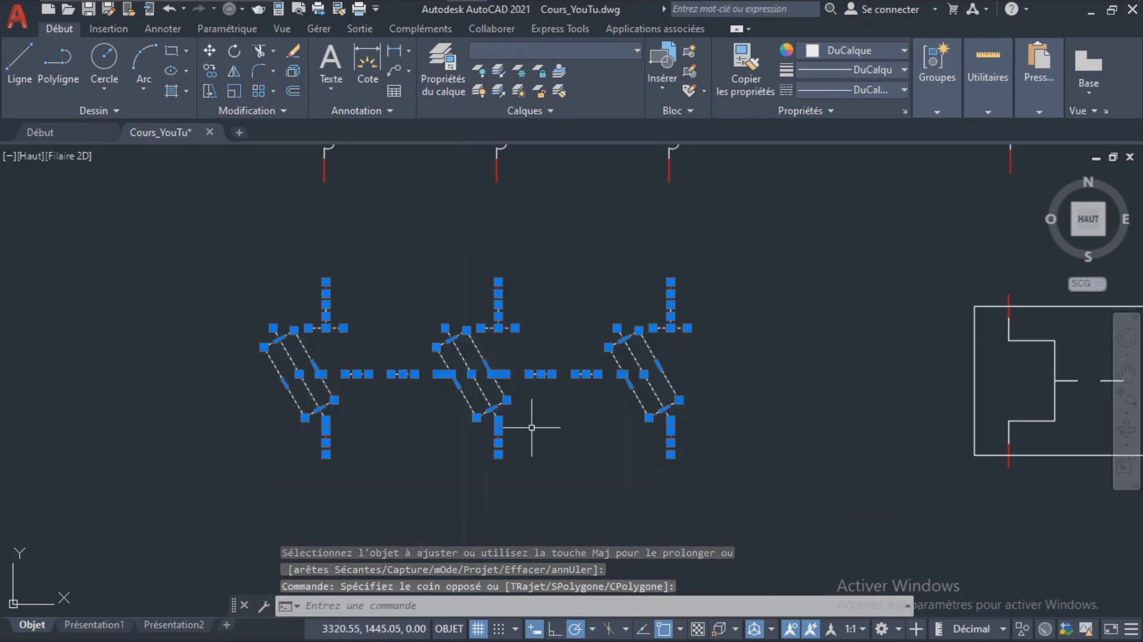
text(gp)
key(Return)
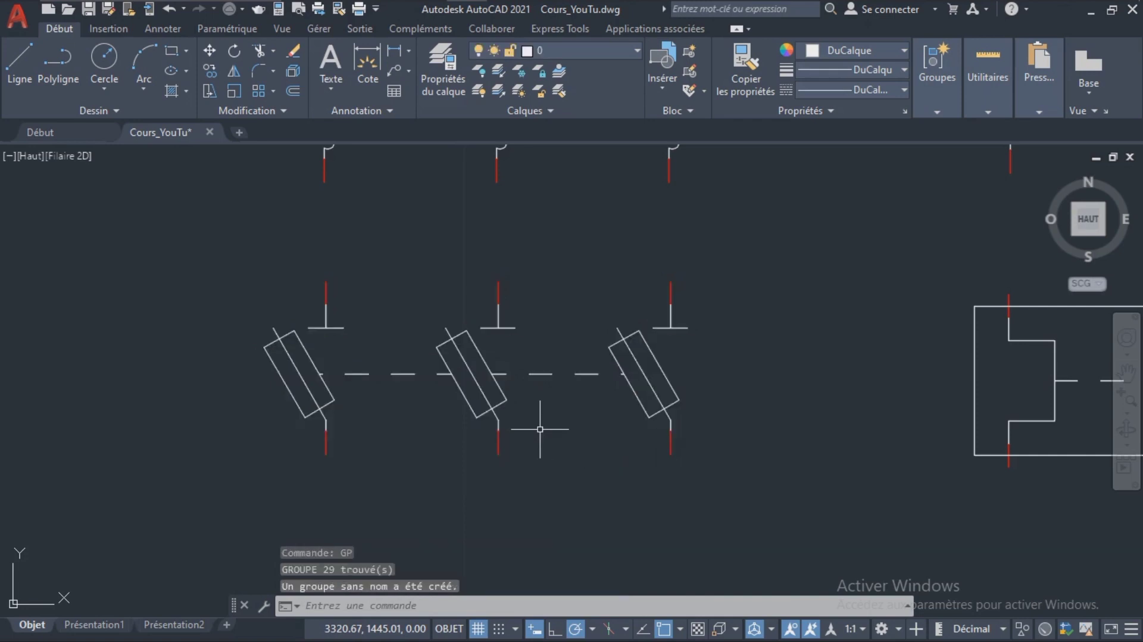
Step: Copy the KM label beside the lower-right symbol and beside the fuses
click(1126, 374)
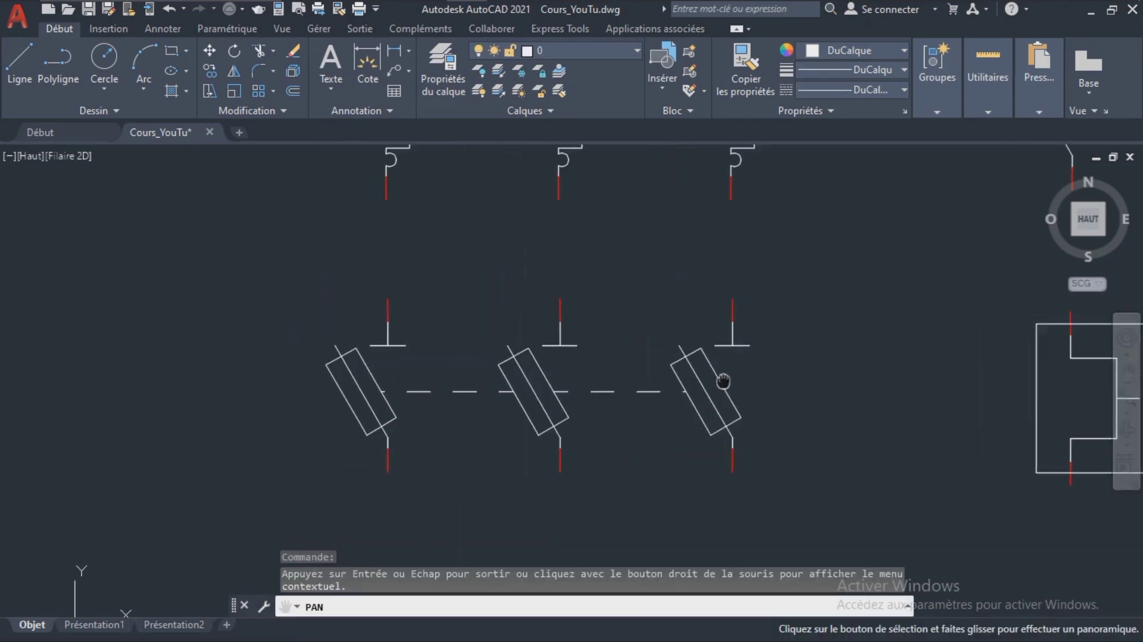
mouse_move(658, 364)
mouse_down()
mouse_move(623, 461)
mouse_move(599, 454)
mouse_up()
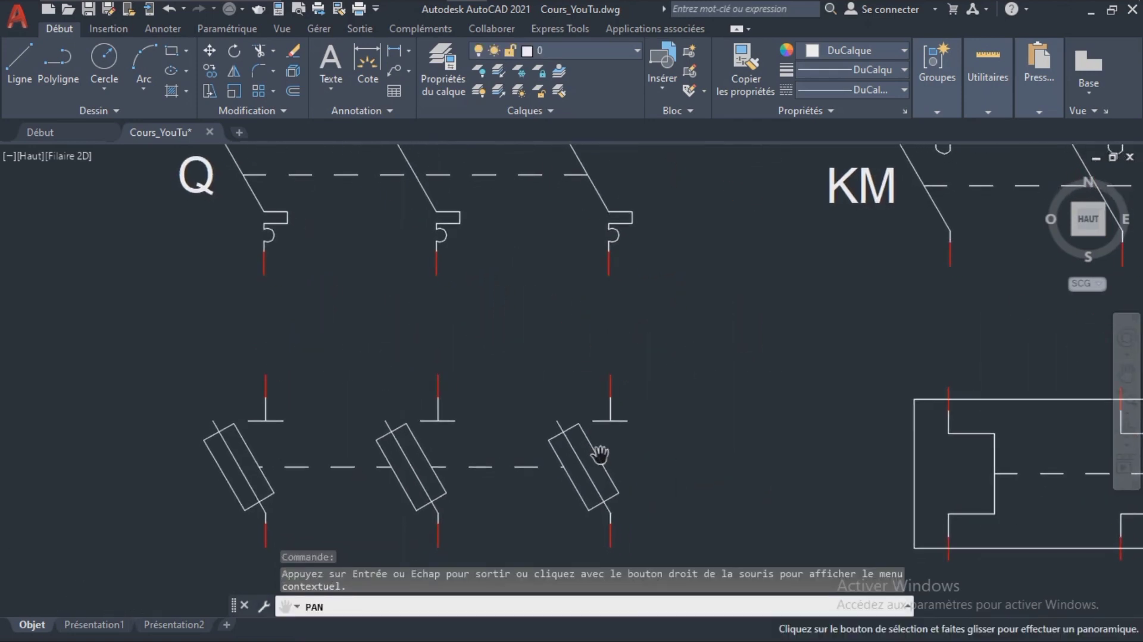
key(Escape)
click(834, 174)
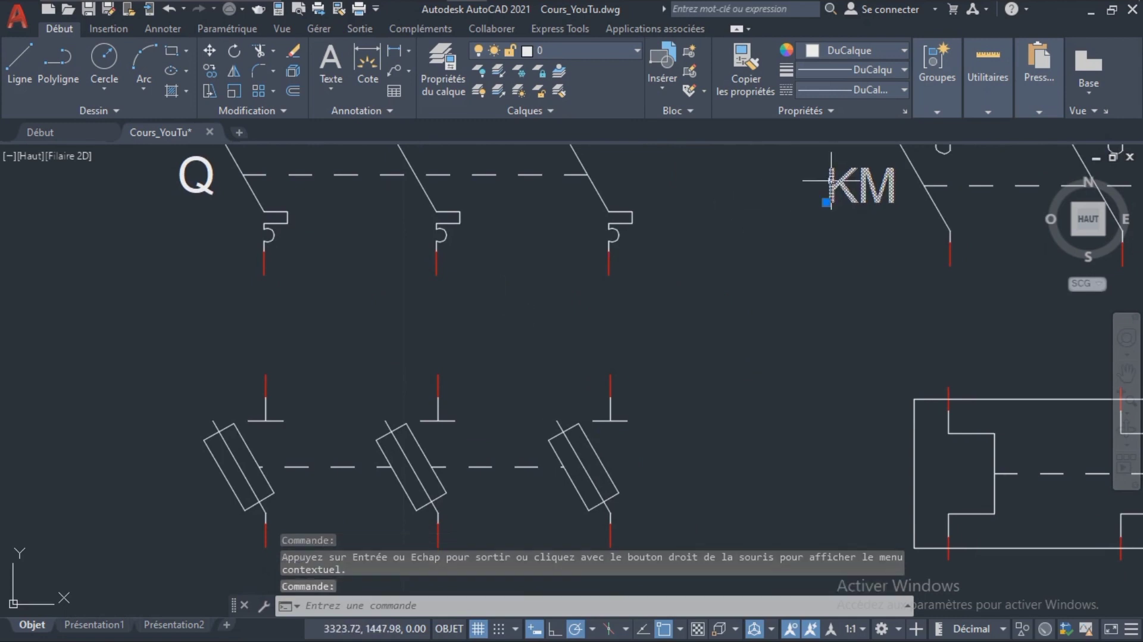
text(co)
key(Return)
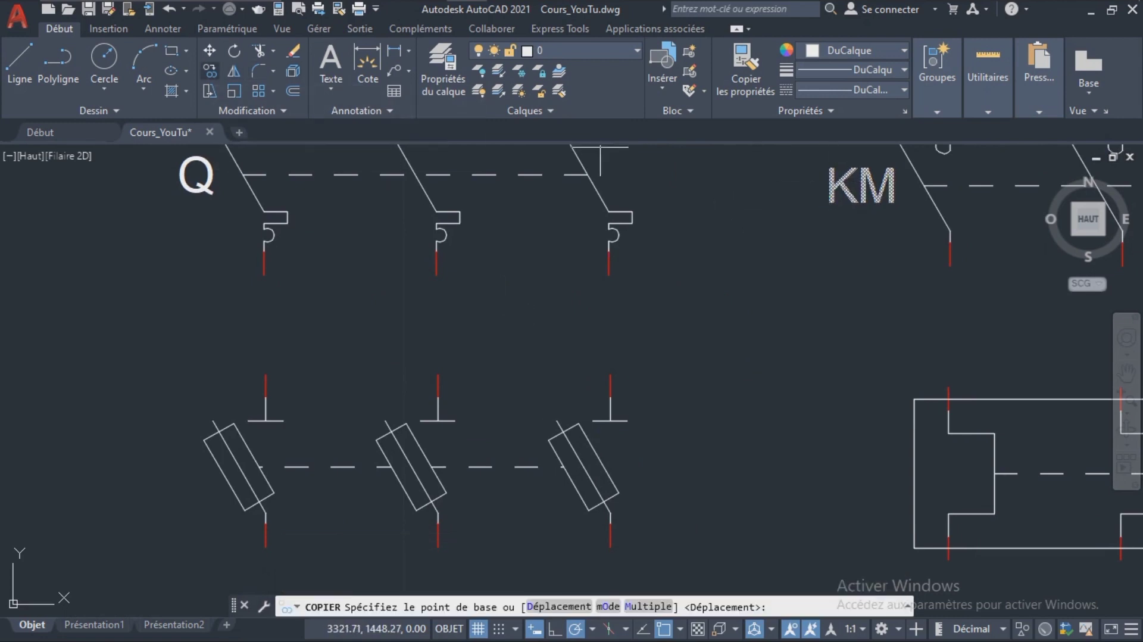
text(M)
key(Return)
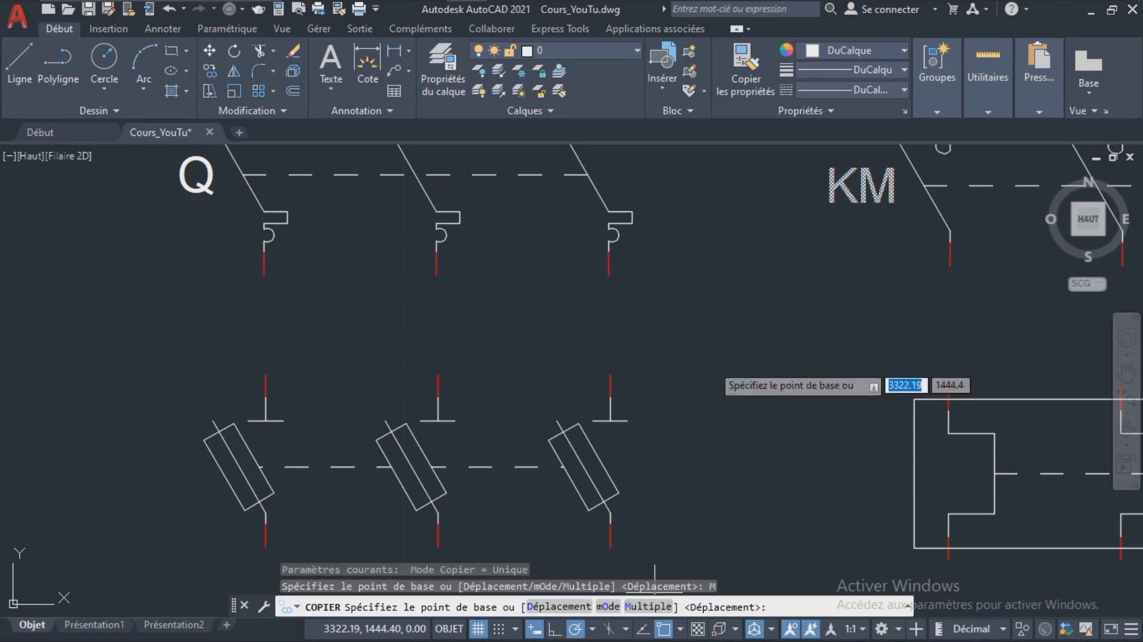
click(741, 233)
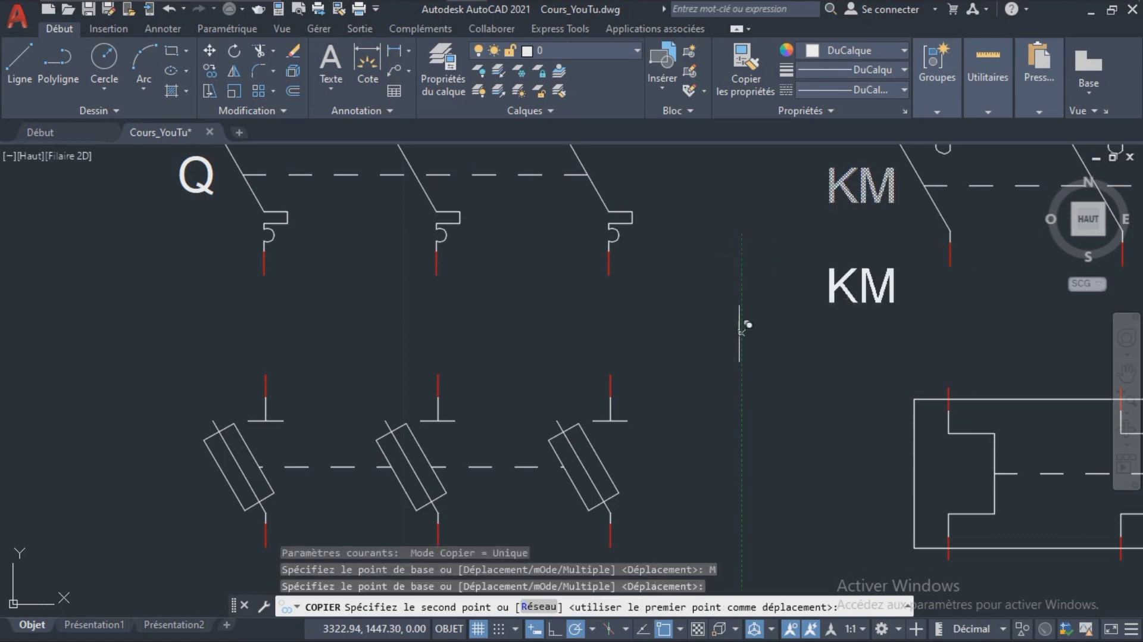
click(740, 512)
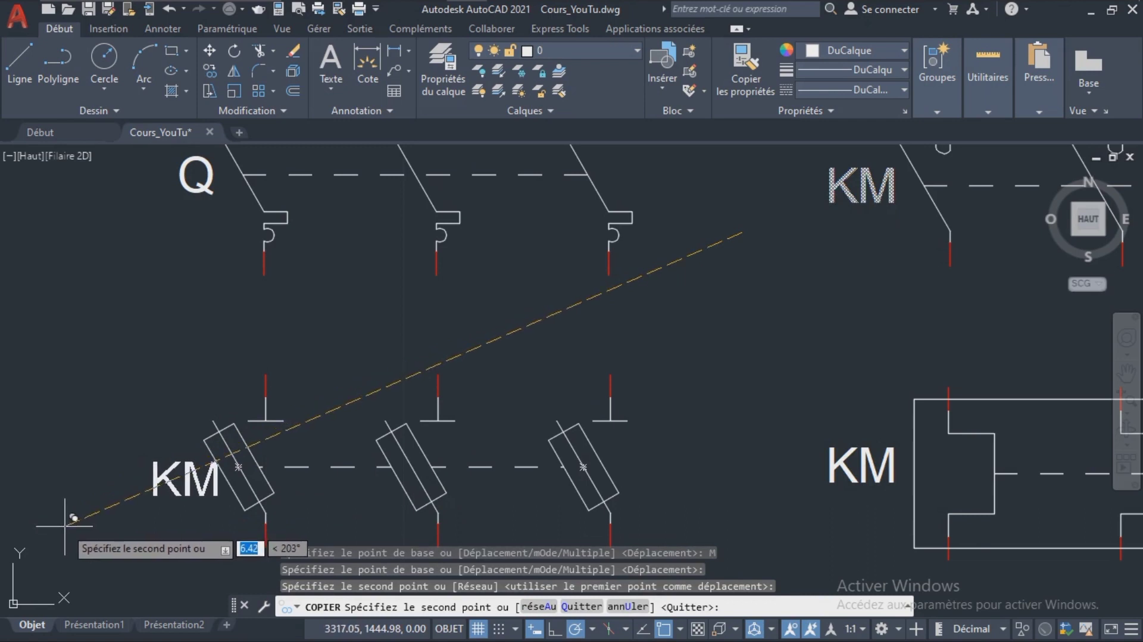
click(60, 522)
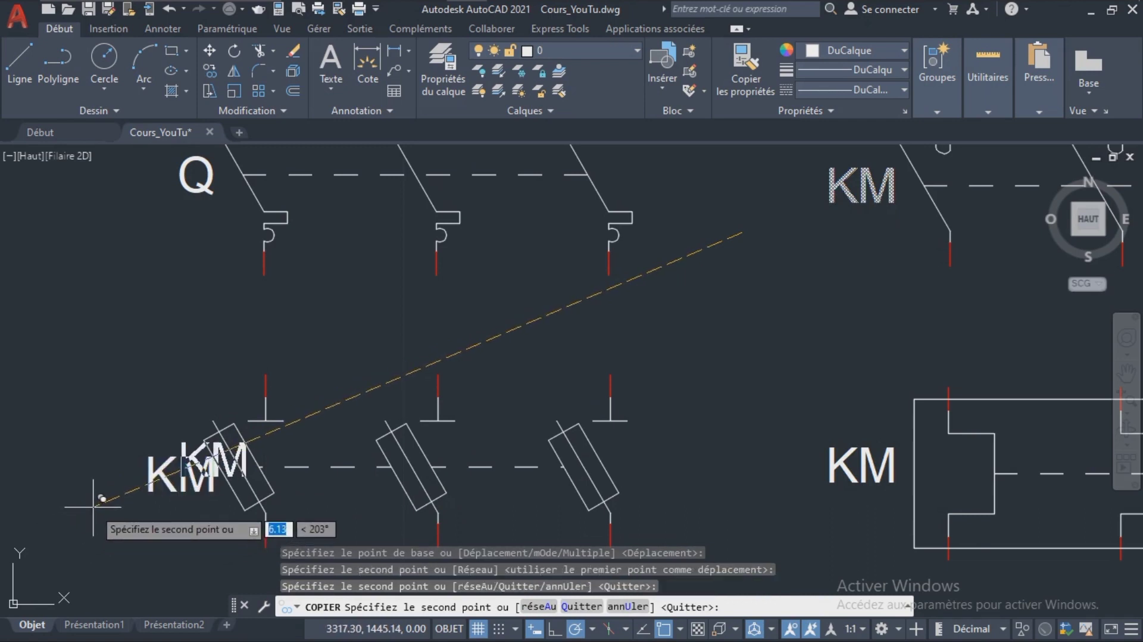
key(Escape)
Step: Change the label beside the fuses to f and the lower-right label to F
double_click(157, 470)
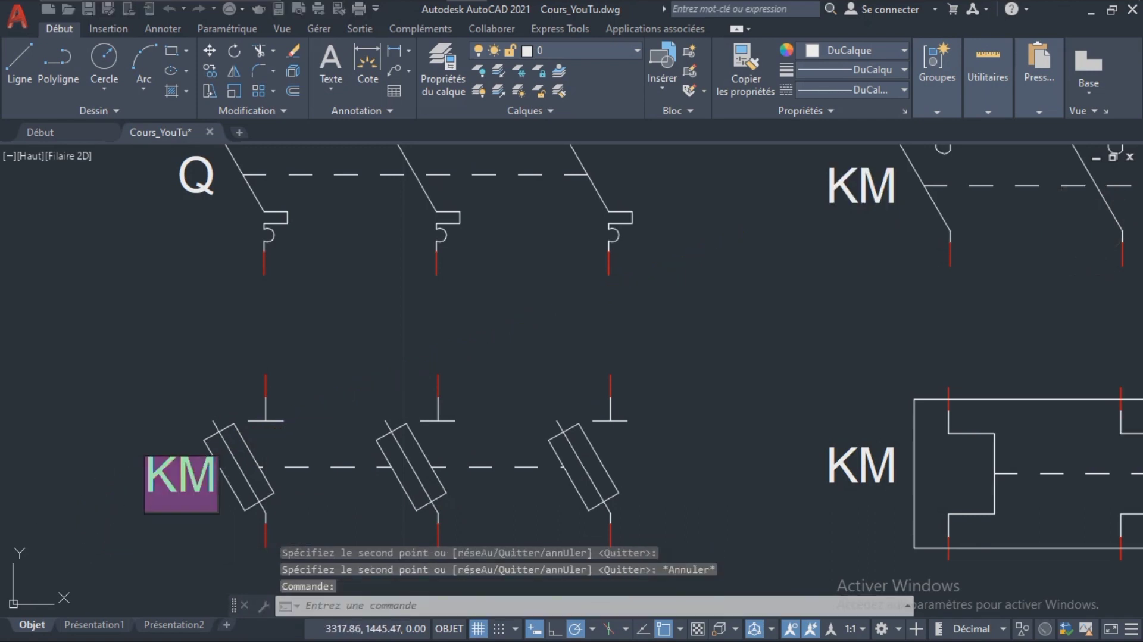
text(f)
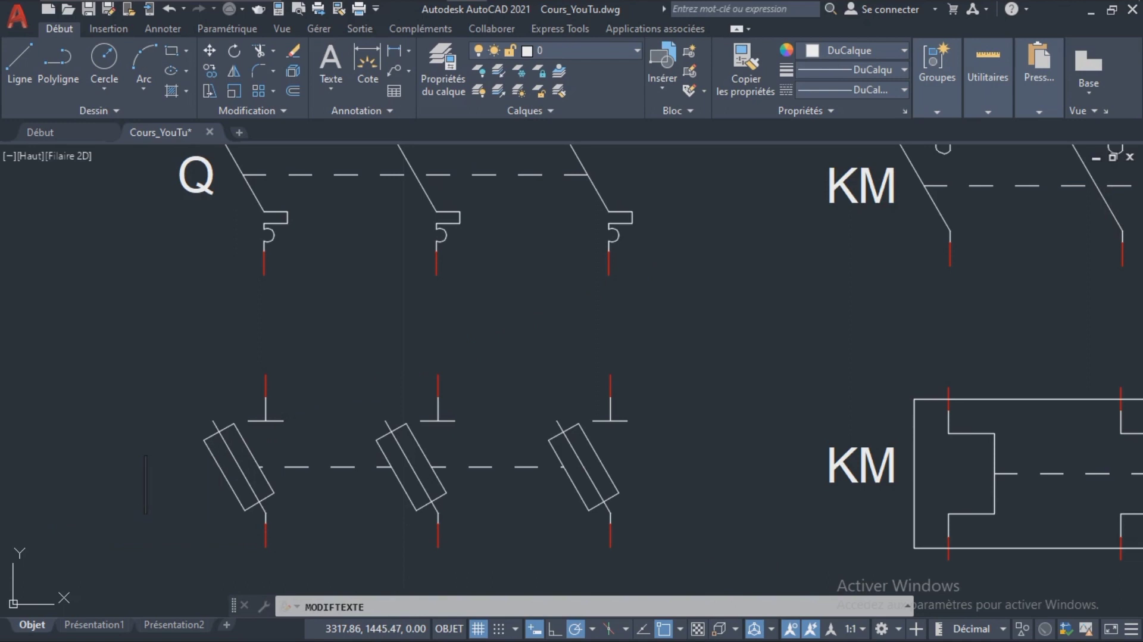
click(192, 487)
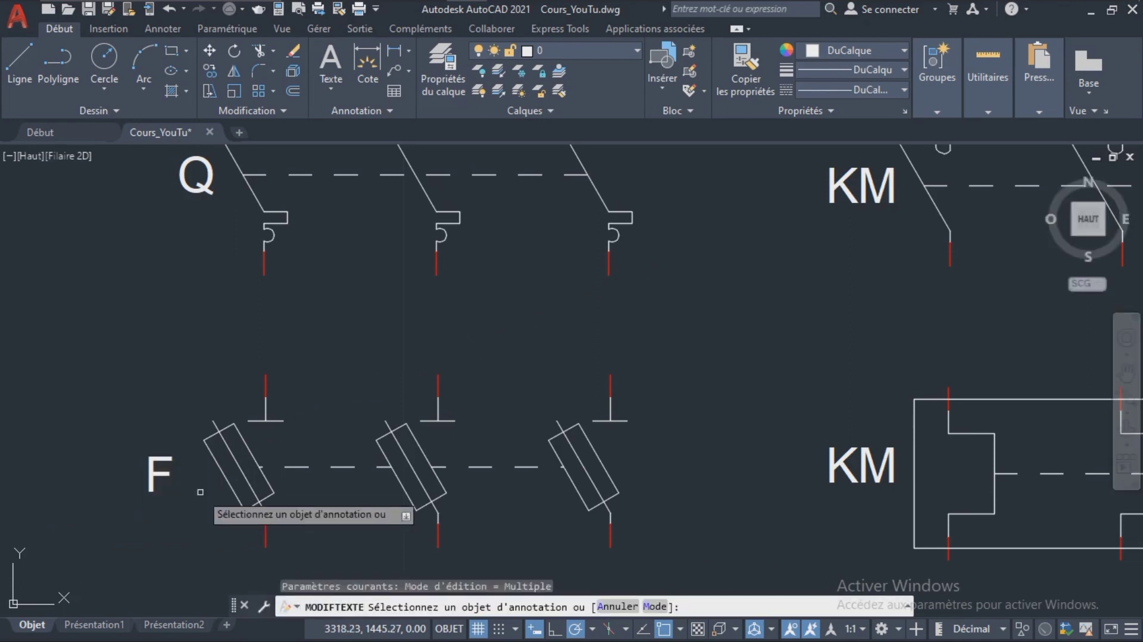
key(Escape)
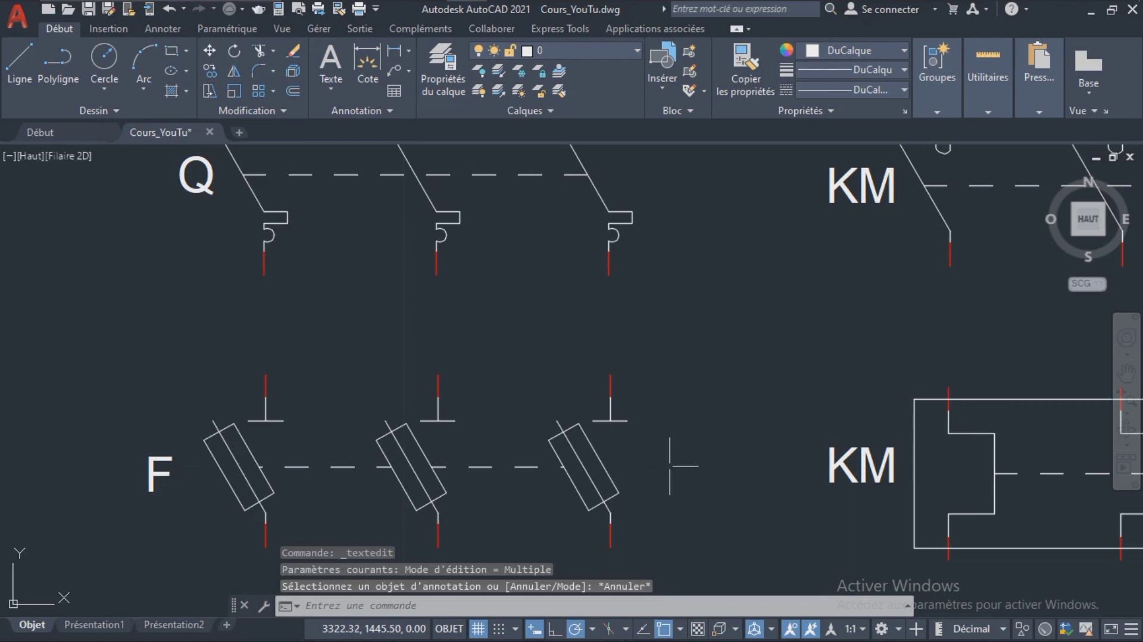
double_click(873, 466)
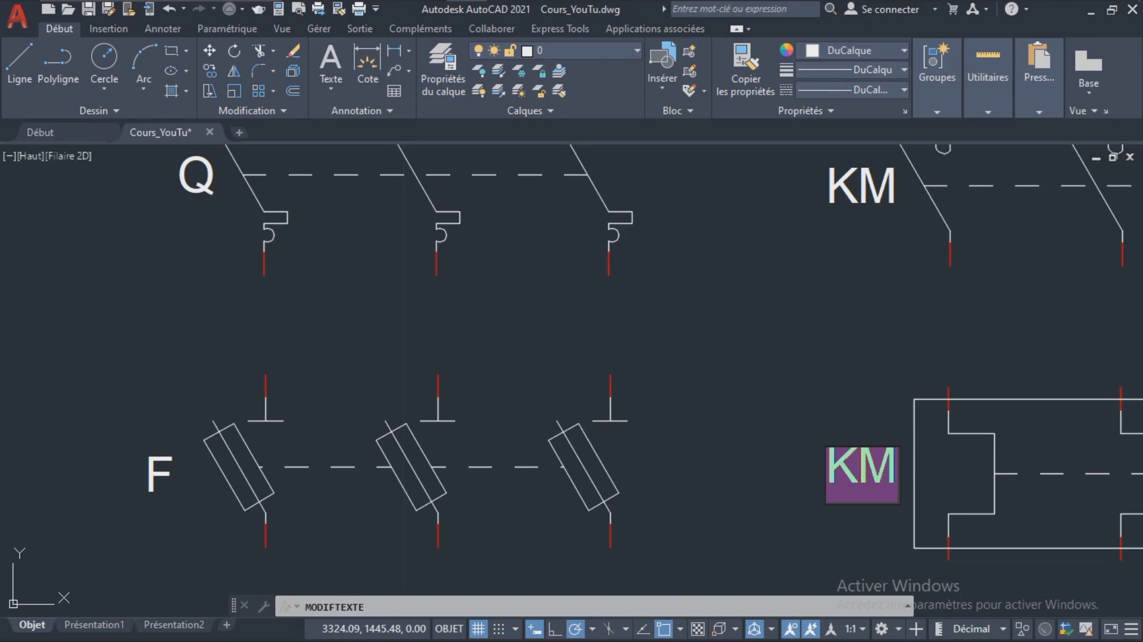
text(f)
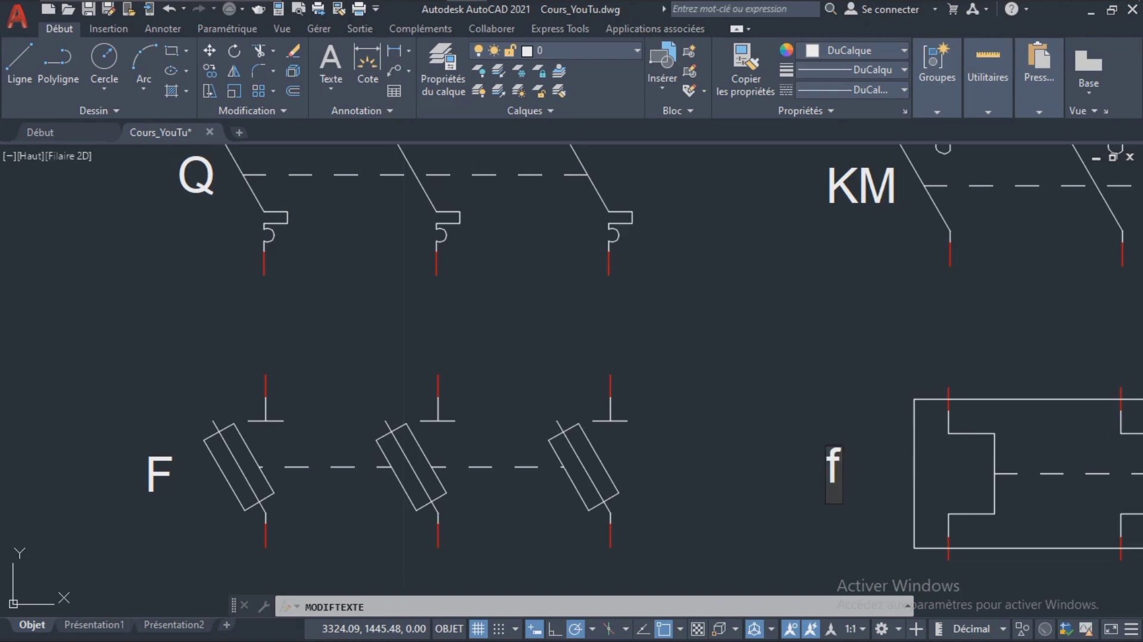
text(F)
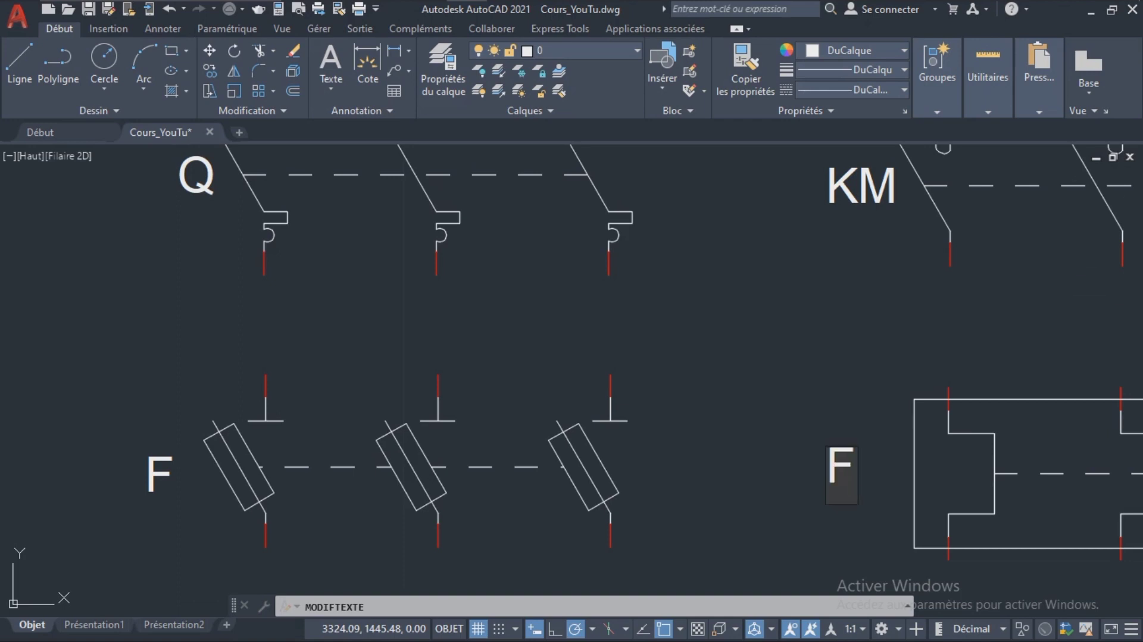
key(Escape)
key(Escape)
Step: Move the F label beside the left fuse and change its text to Q
click(837, 446)
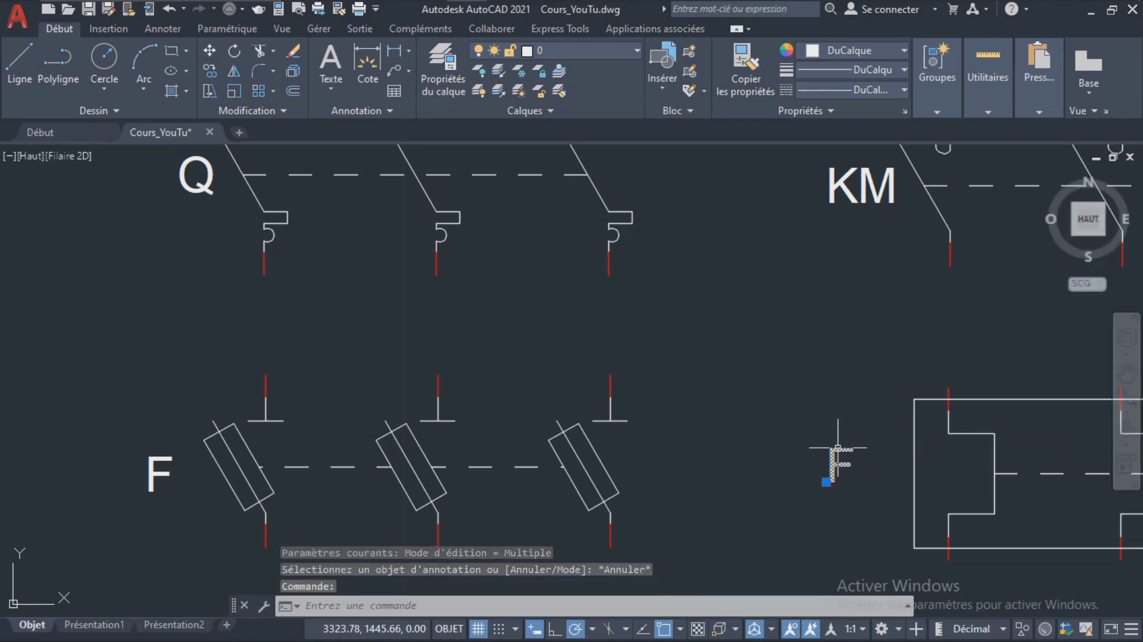
click(697, 376)
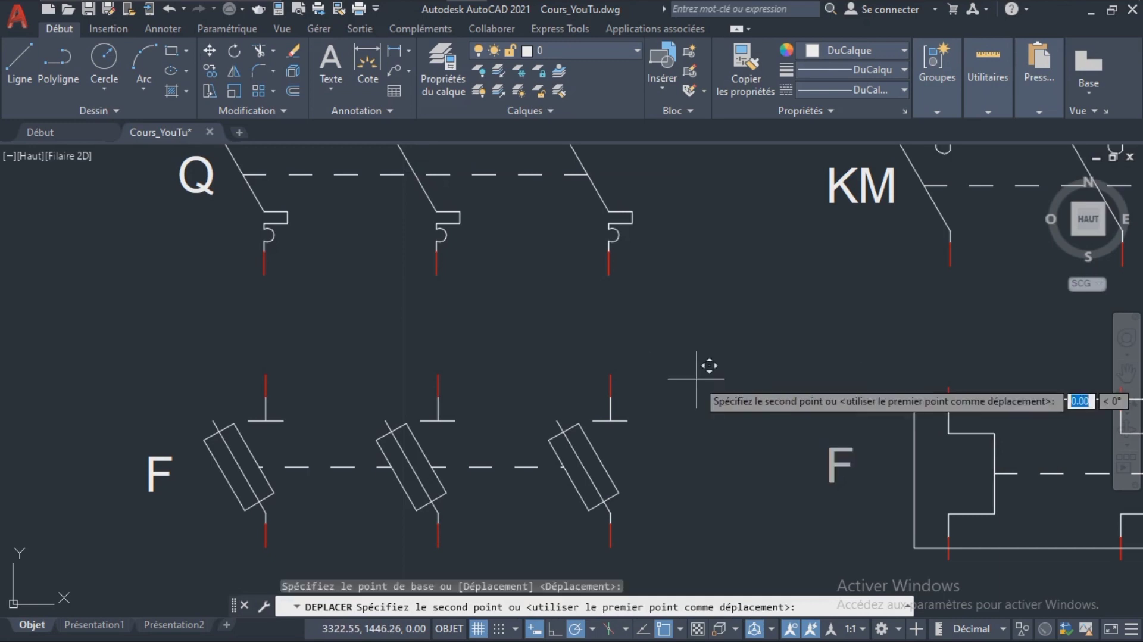
click(722, 379)
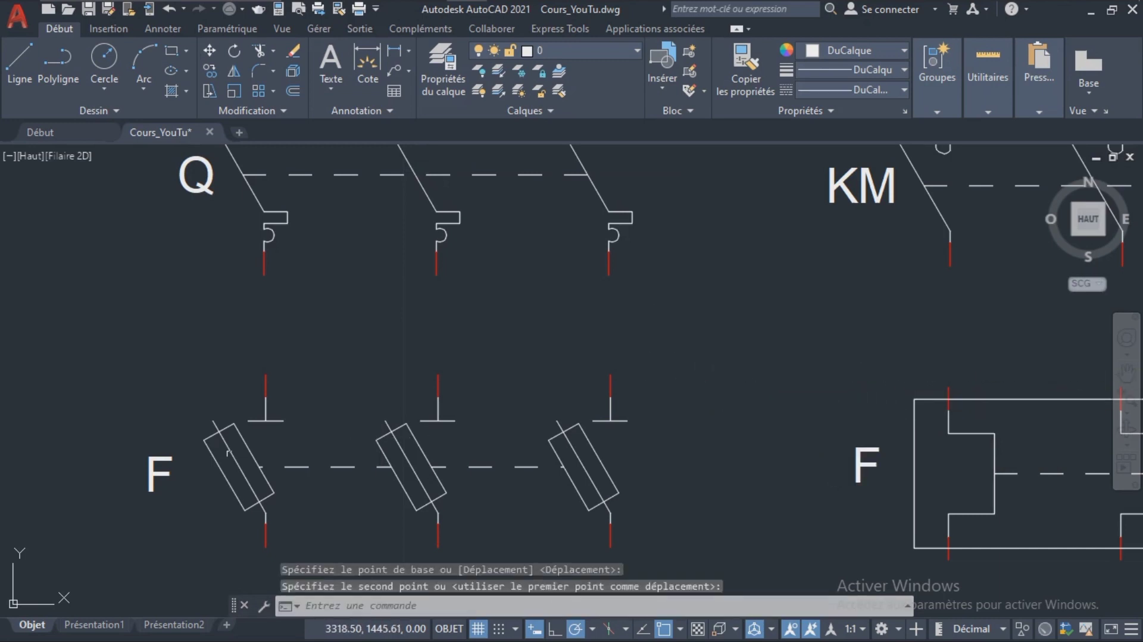
click(166, 457)
double_click(159, 473)
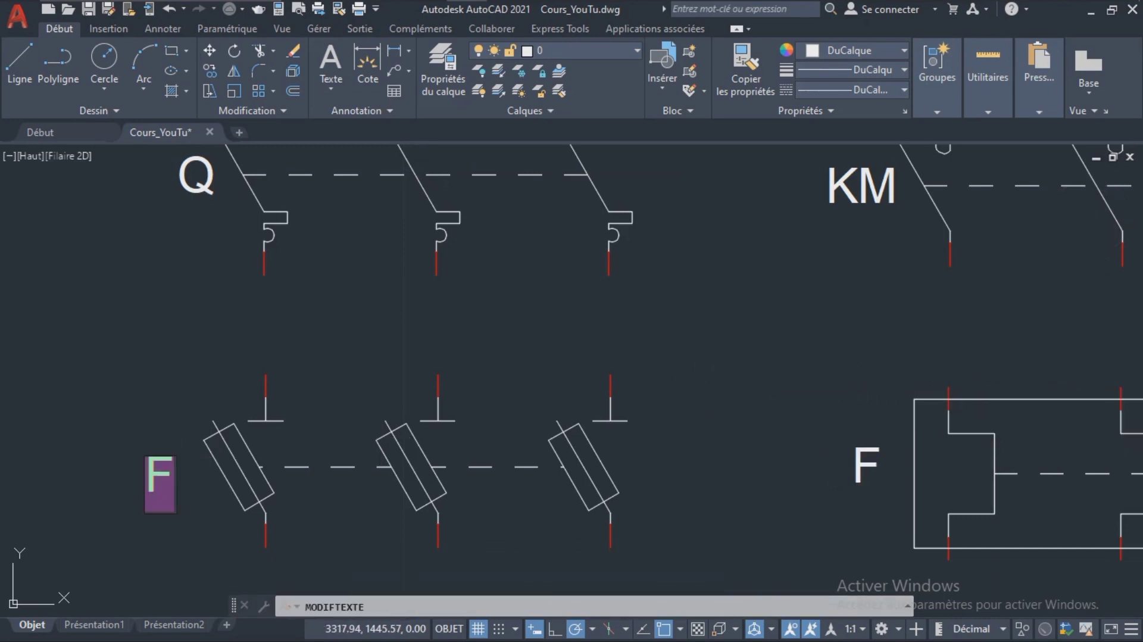
text(Q)
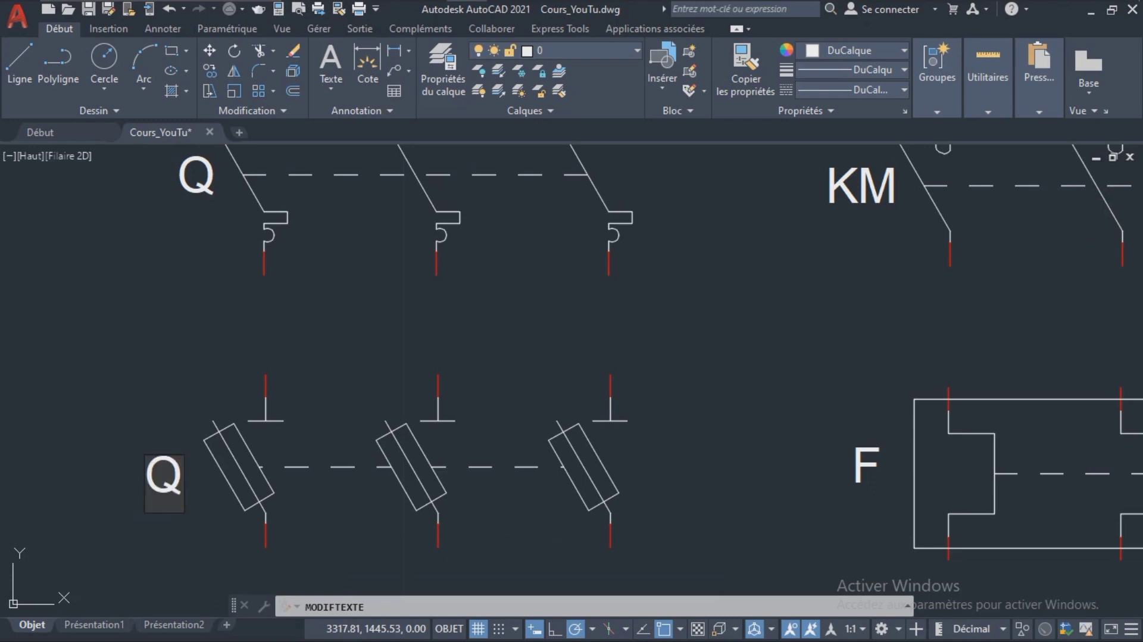
key(Return)
key(Escape)
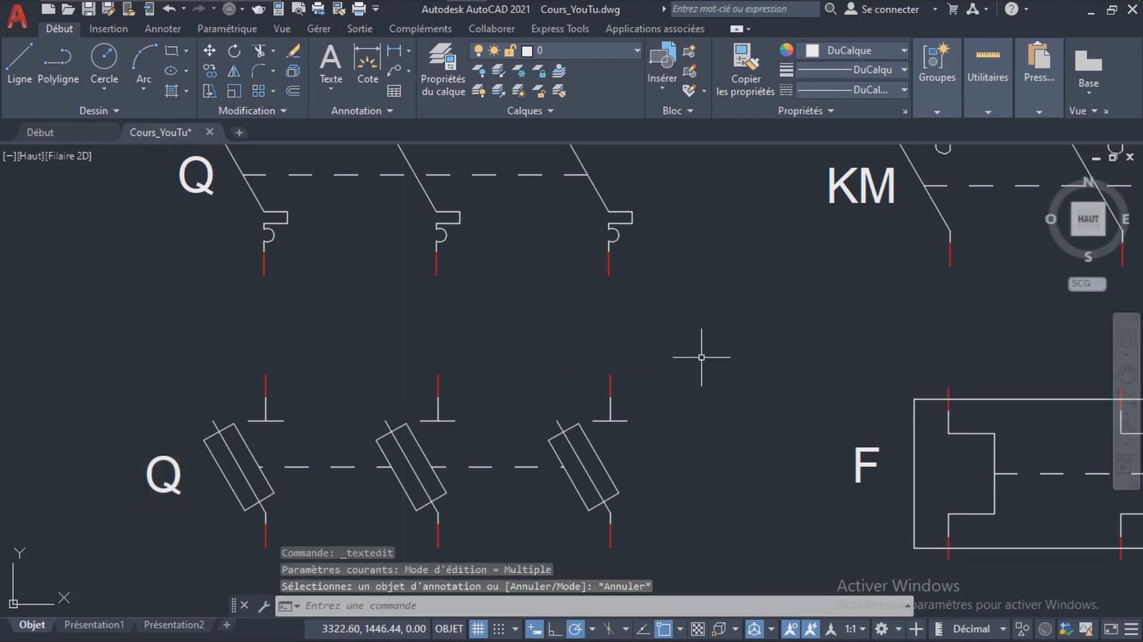
click(1125, 373)
Step: Draw a circle of radius 1.5 to the right of the F symbol
mouse_move(807, 337)
mouse_down()
mouse_move(526, 352)
mouse_move(232, 313)
mouse_up()
key(Escape)
click(1127, 412)
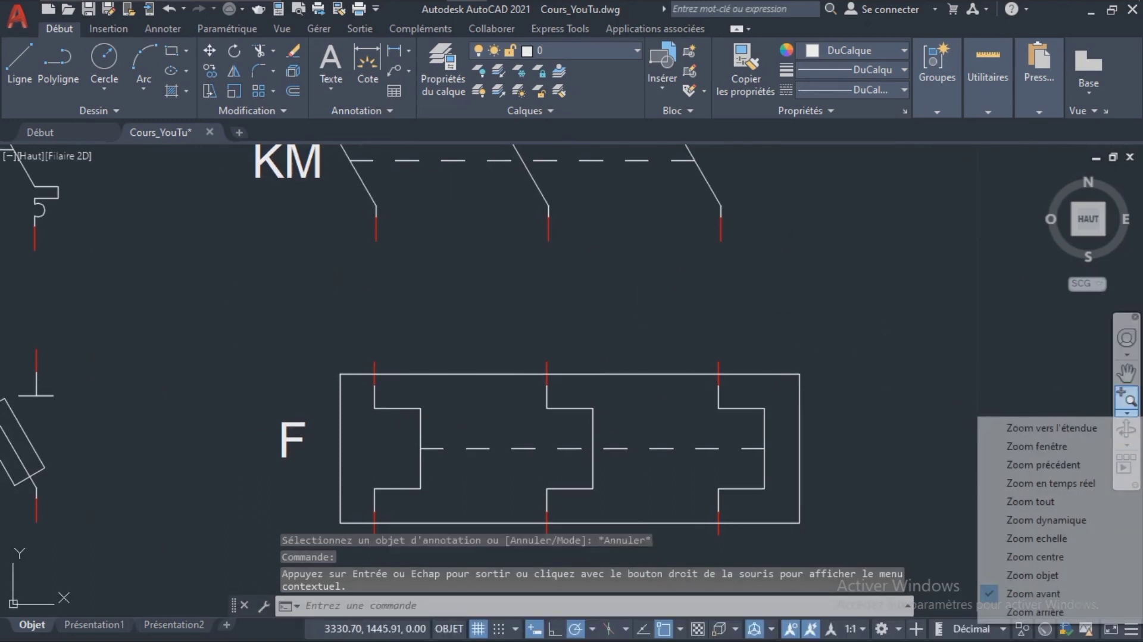
click(1034, 612)
click(1126, 373)
drag(800, 366, 736, 385)
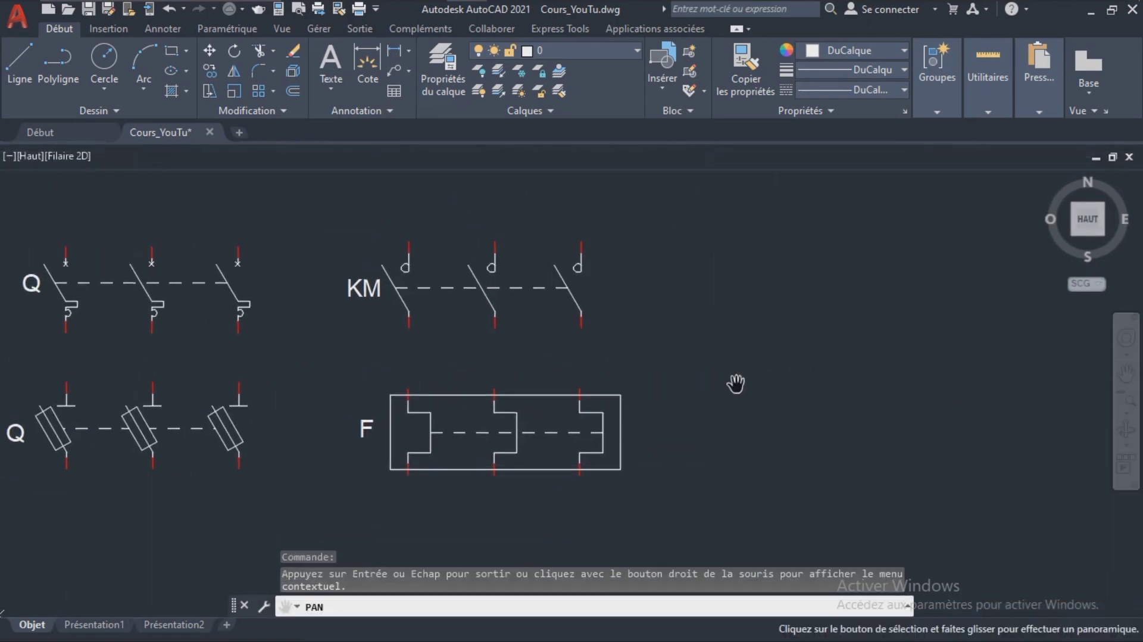
key(Escape)
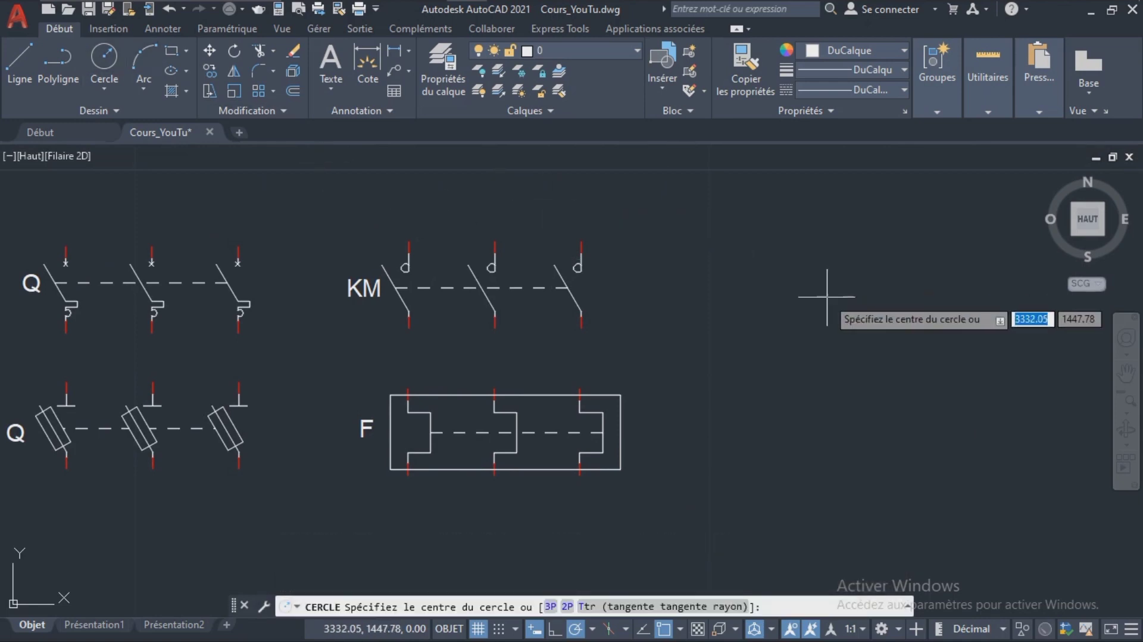
click(803, 348)
key(BackSpace)
text(1.5)
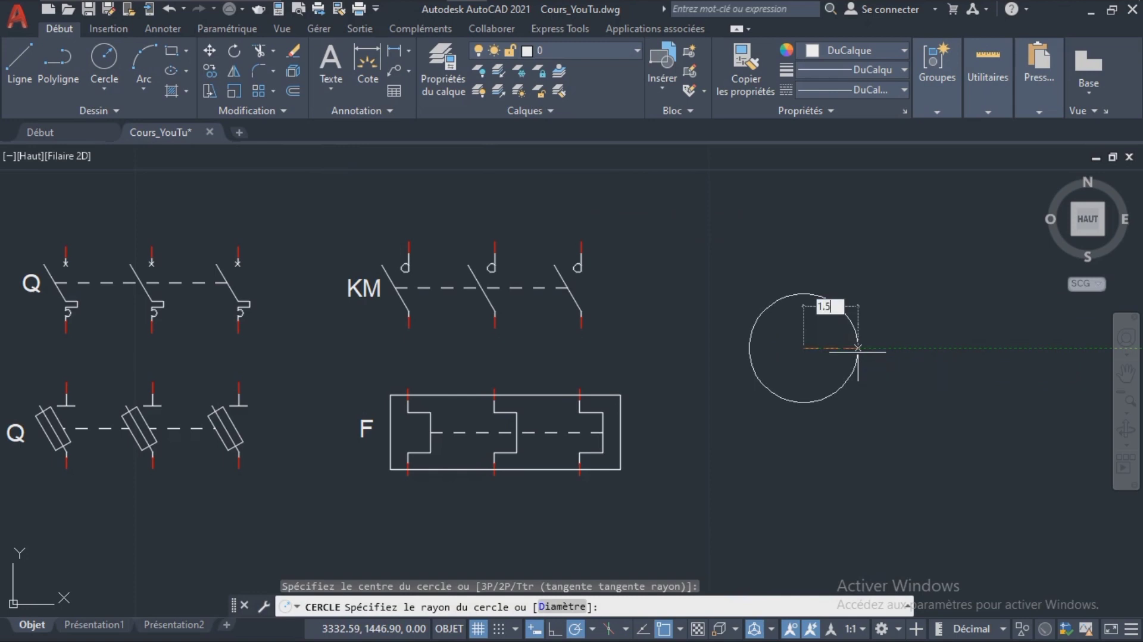
key(Return)
key(Return)
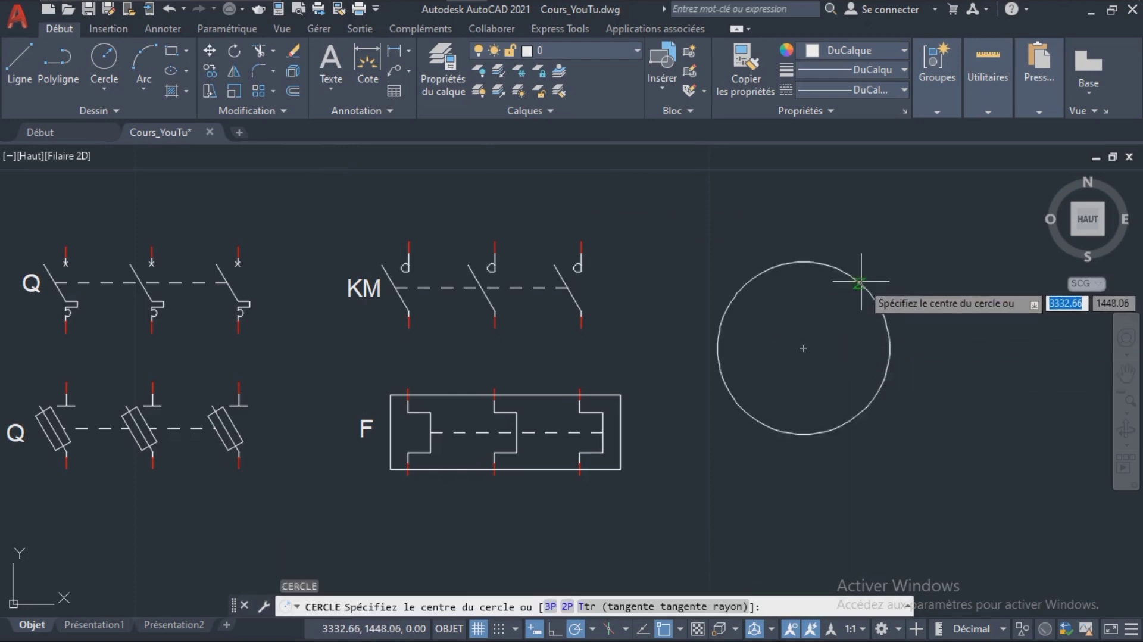
Step: Add a concentric inner circle of radius 1.3
click(803, 349)
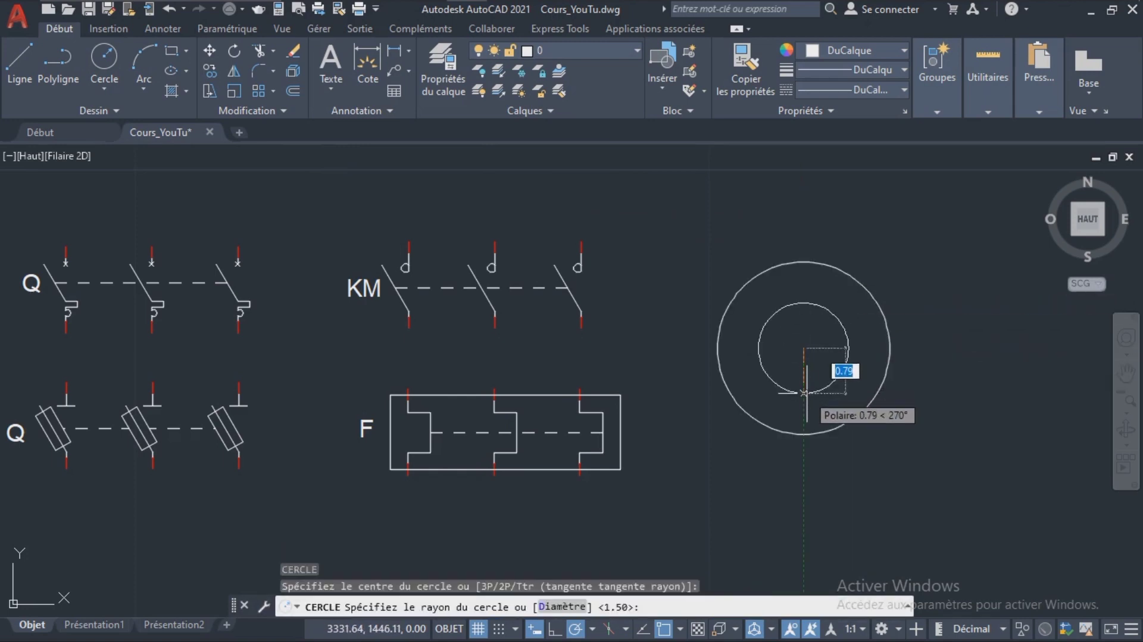
text(1.3)
key(Return)
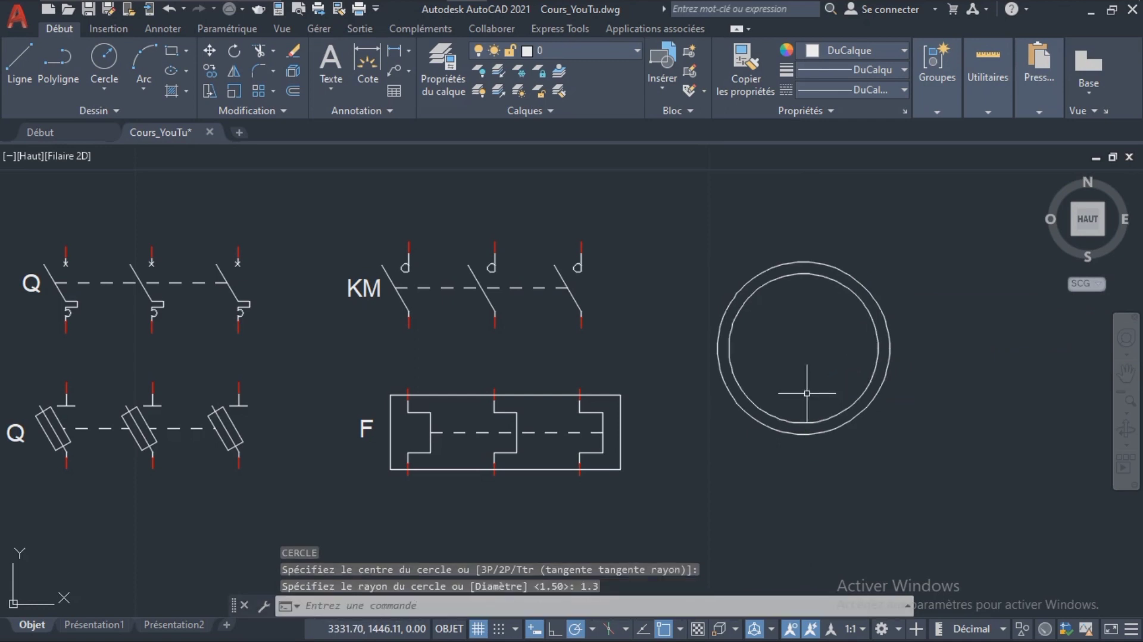
Step: Window-select both circles and move them slightly lower
click(688, 225)
click(923, 443)
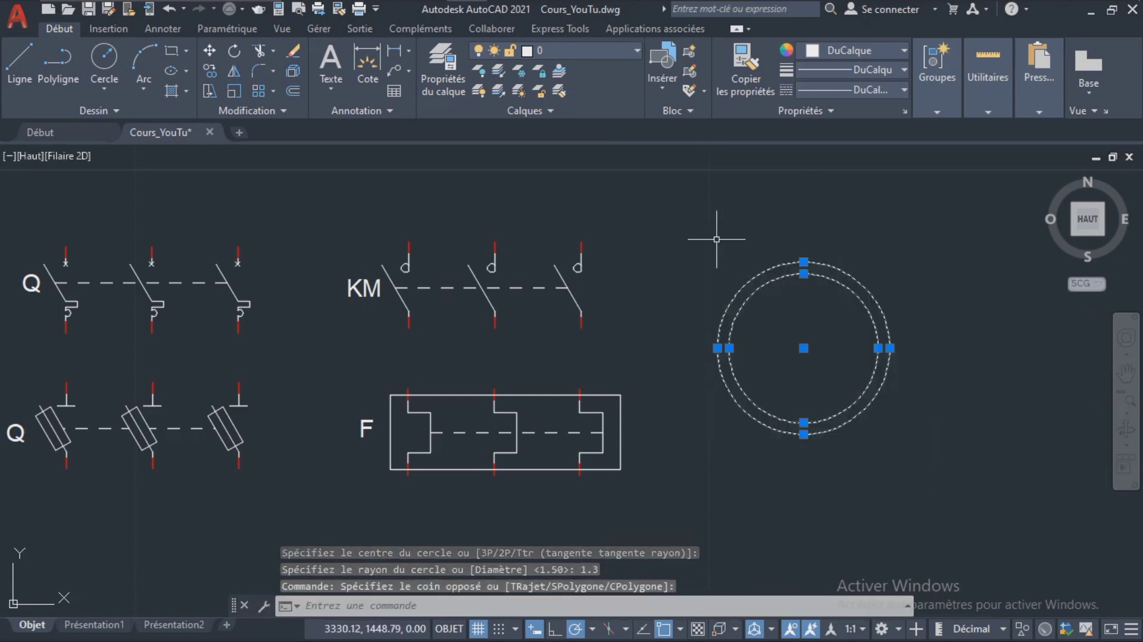
text(de)
key(Return)
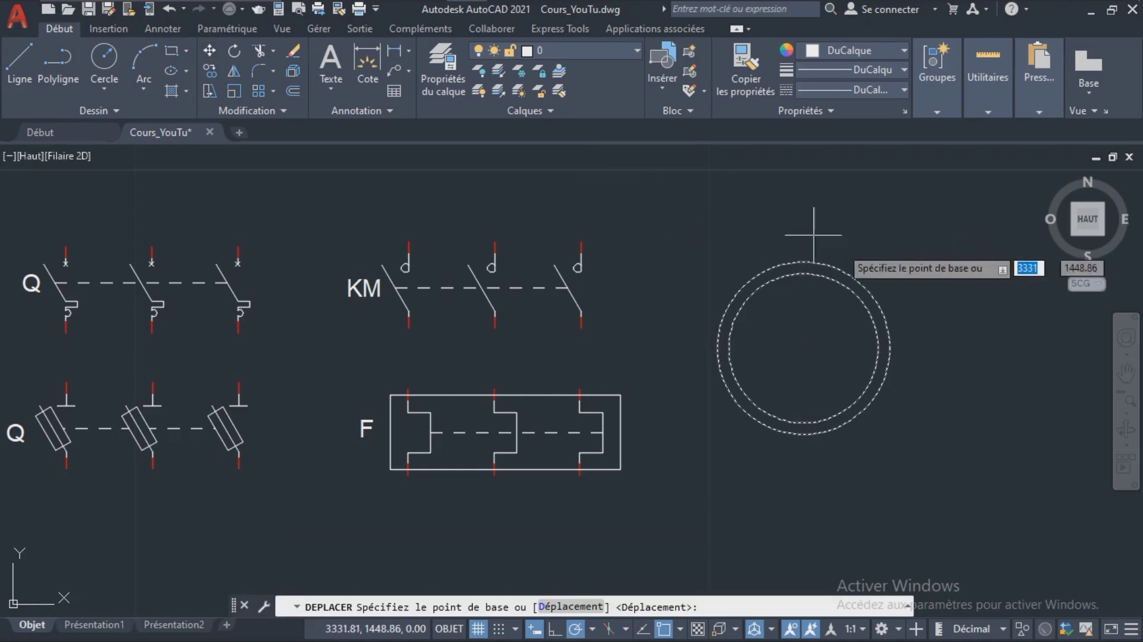
click(893, 265)
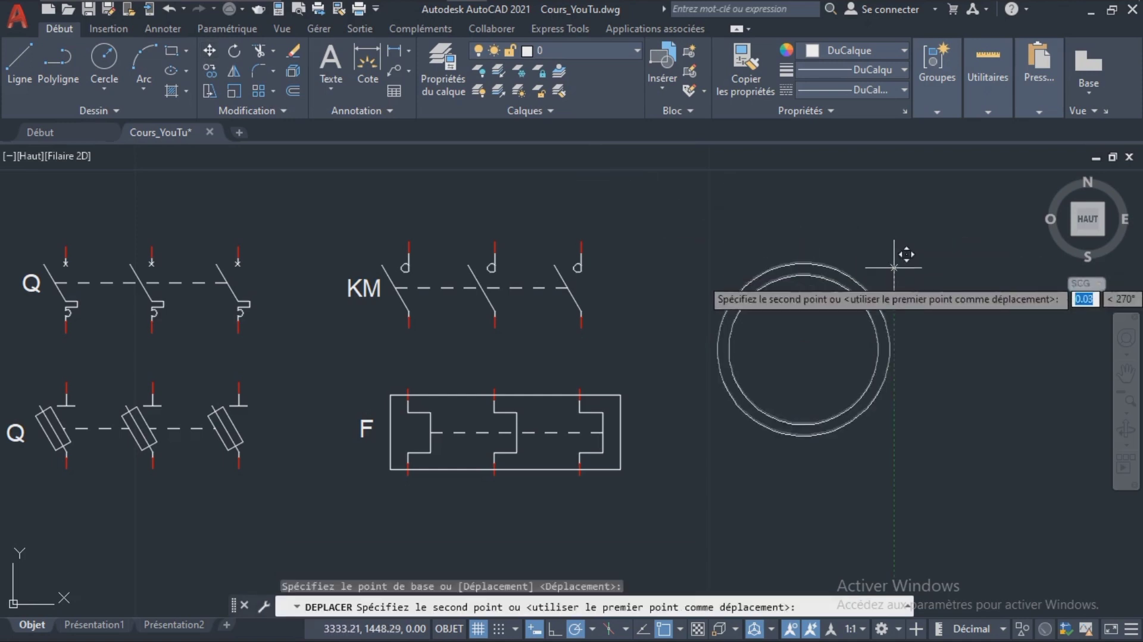
click(893, 337)
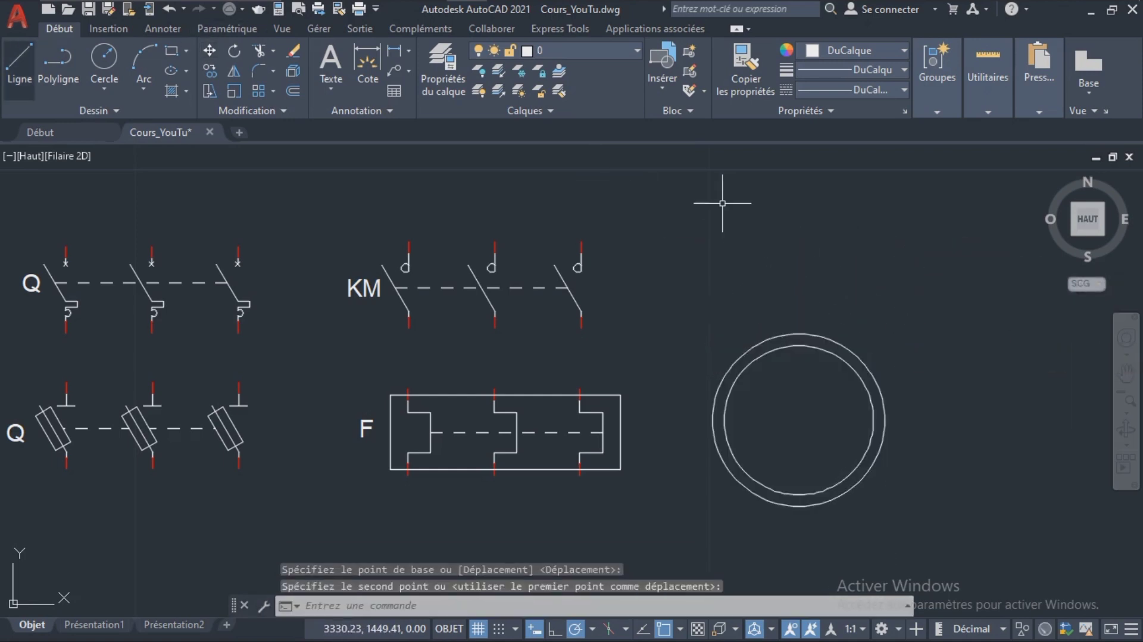
text(l)
key(Return)
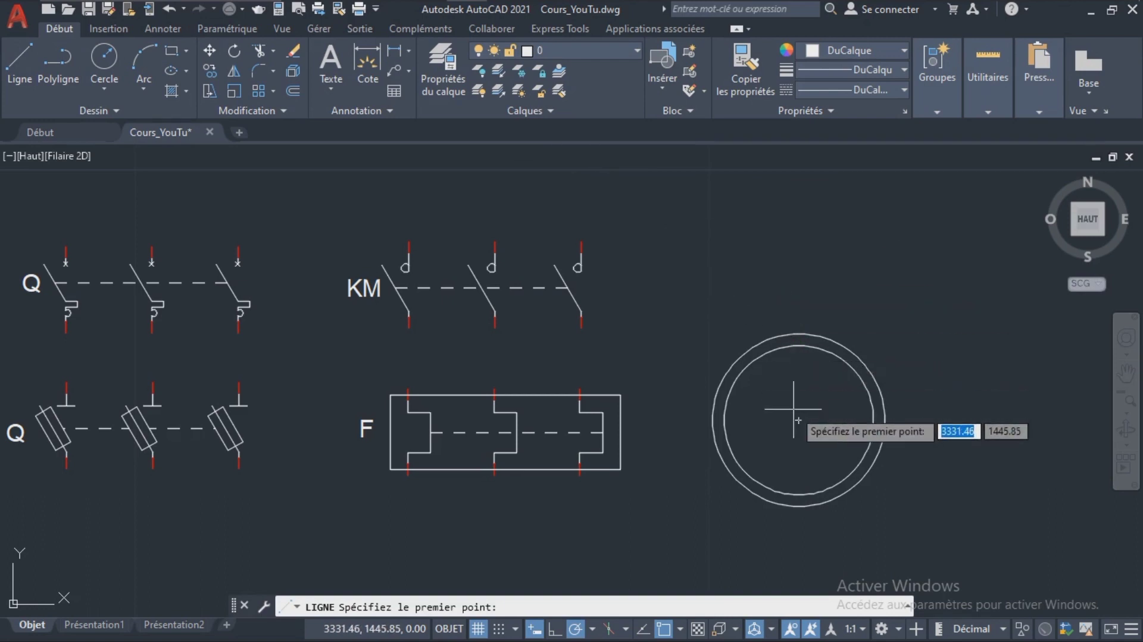
Step: Draw a 3-unit vertical line from the circles' centre, then undo it
click(798, 420)
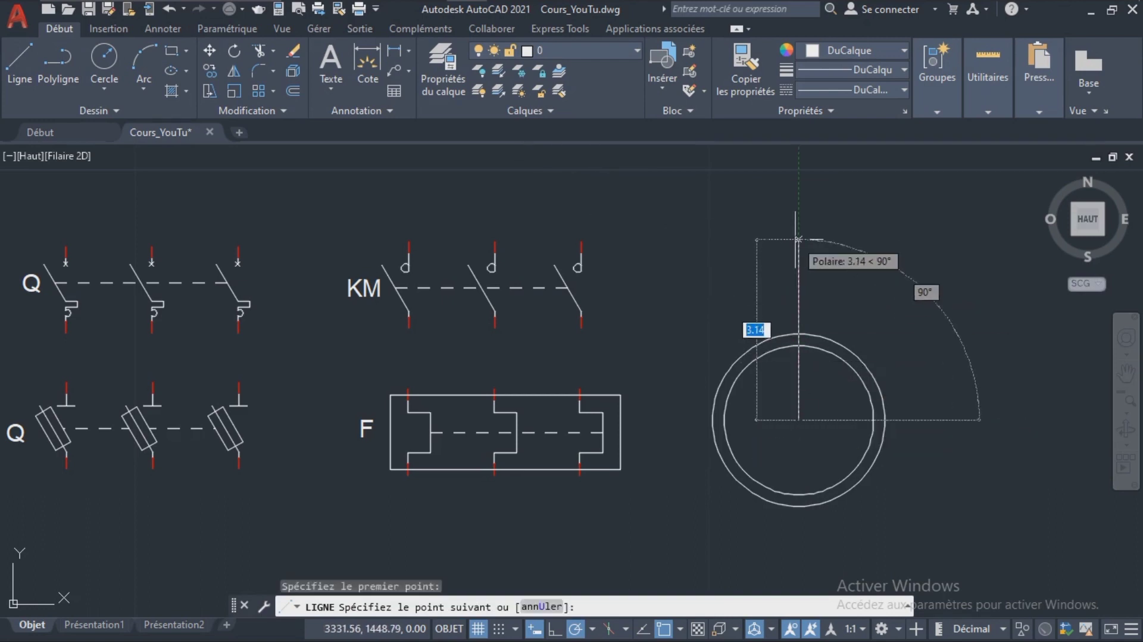
text(3)
key(Return)
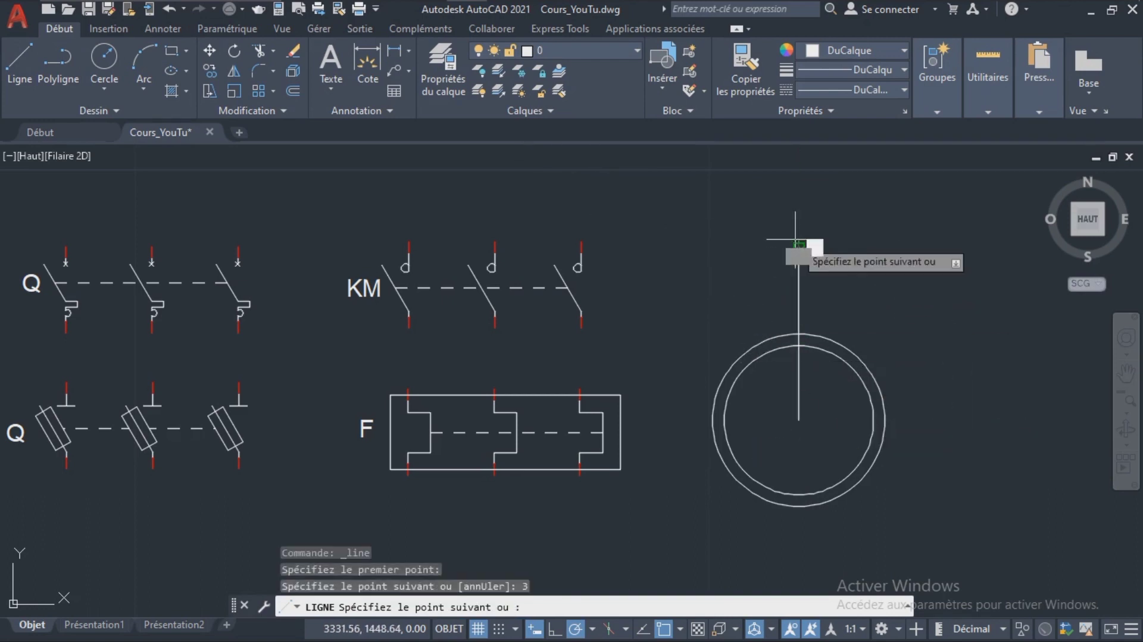
key(ctrl+z)
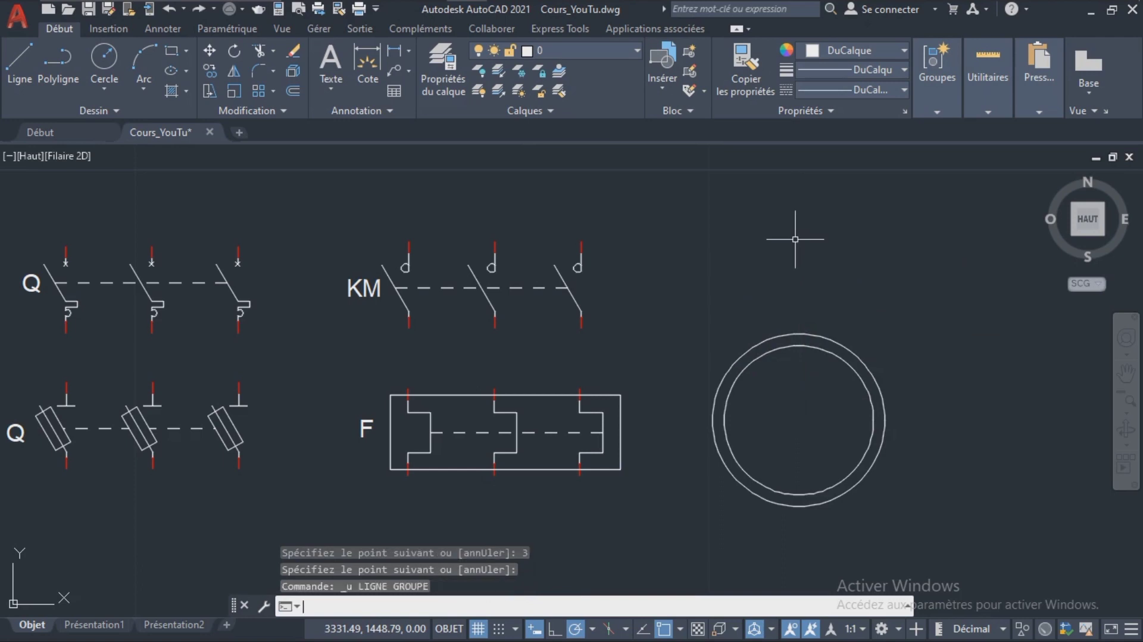
Step: Draw a wire from the circle's top quadrant, 1.5 up and then 1.5 left
text(l)
key(Return)
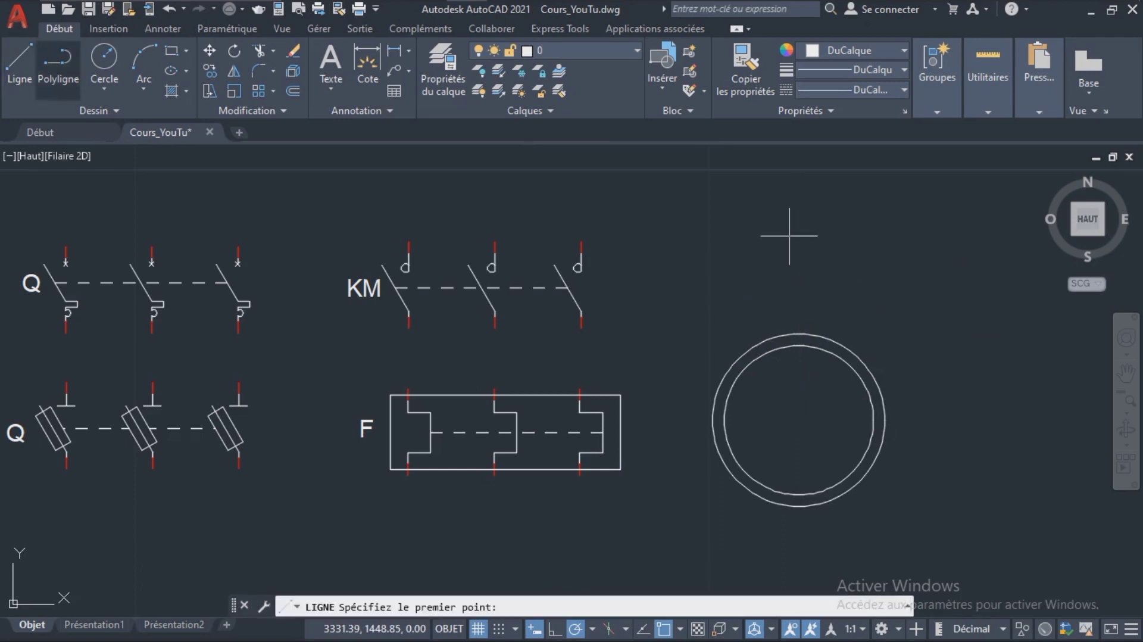
click(798, 334)
text(1.5)
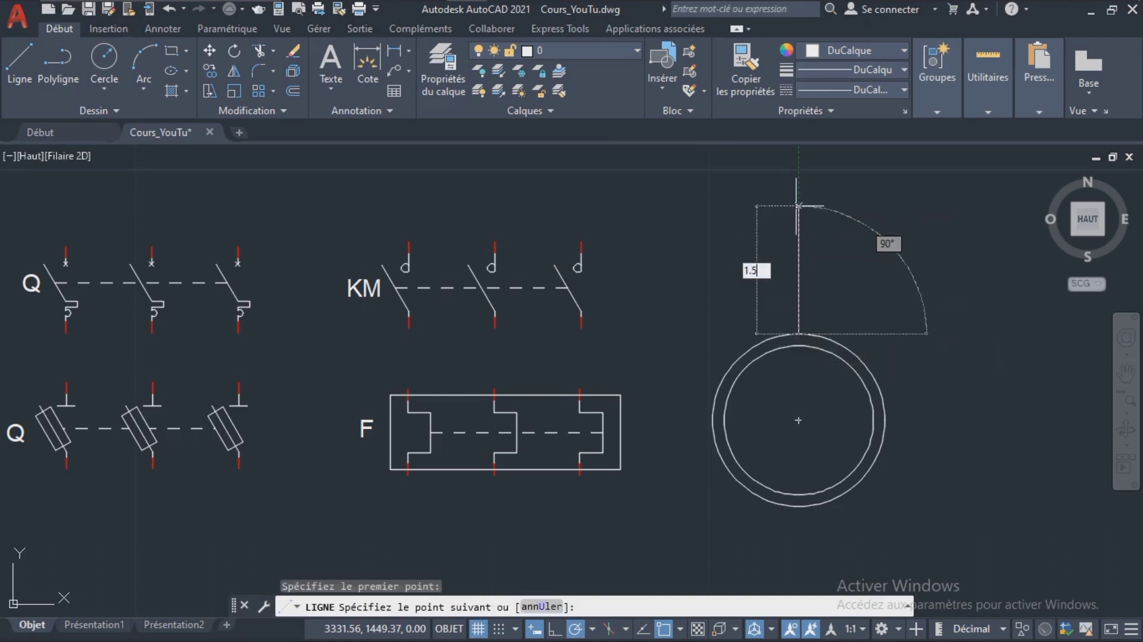
key(Return)
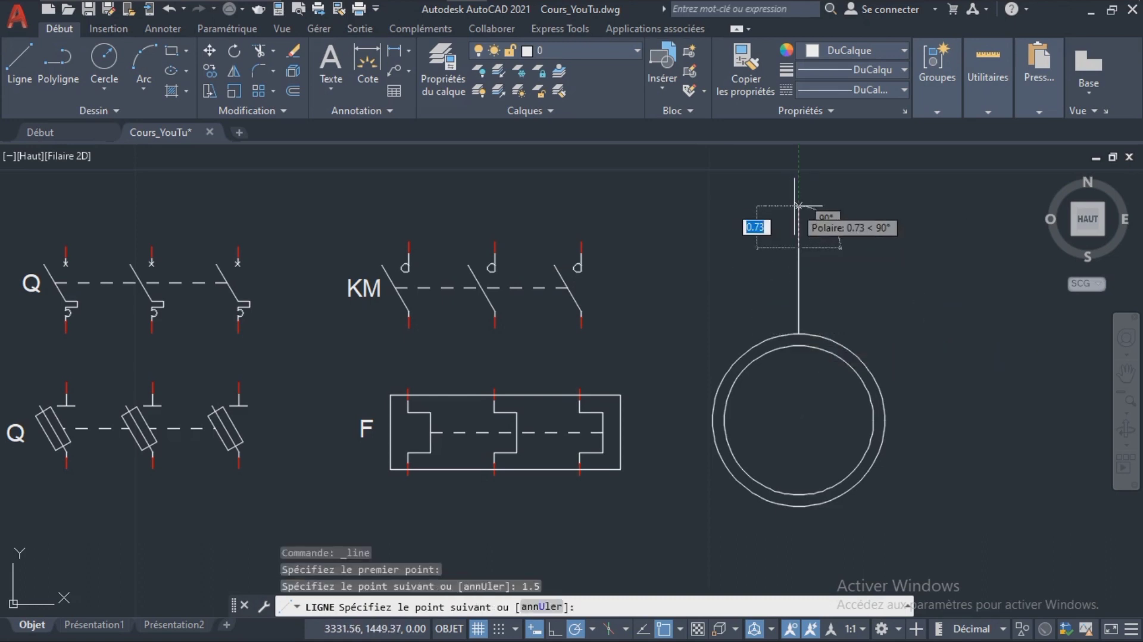
text(1)
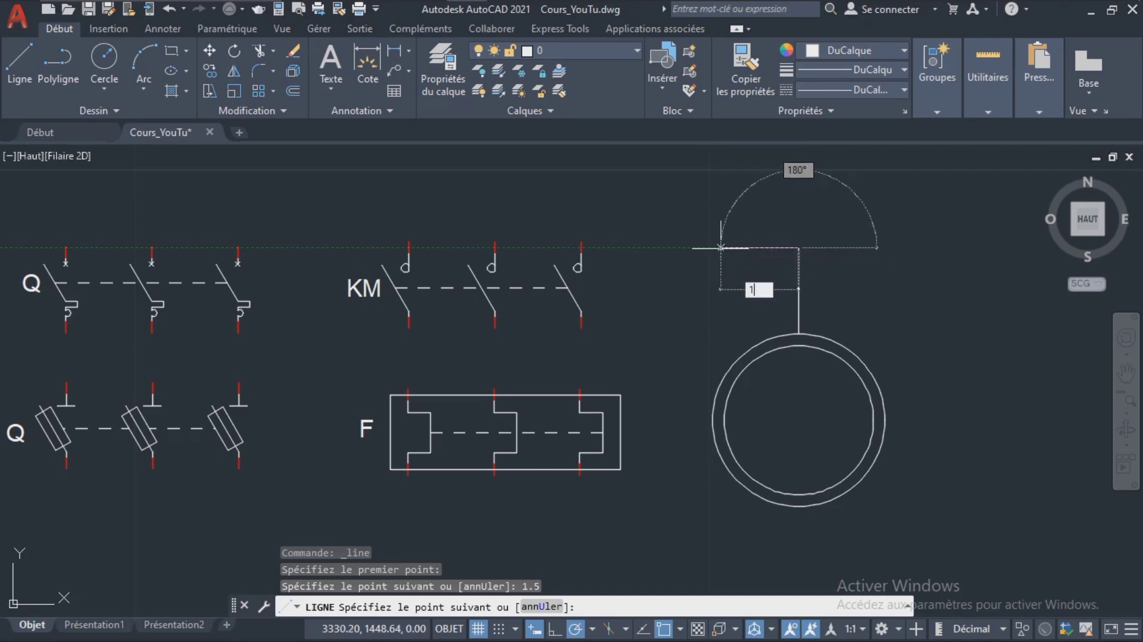
key(Return)
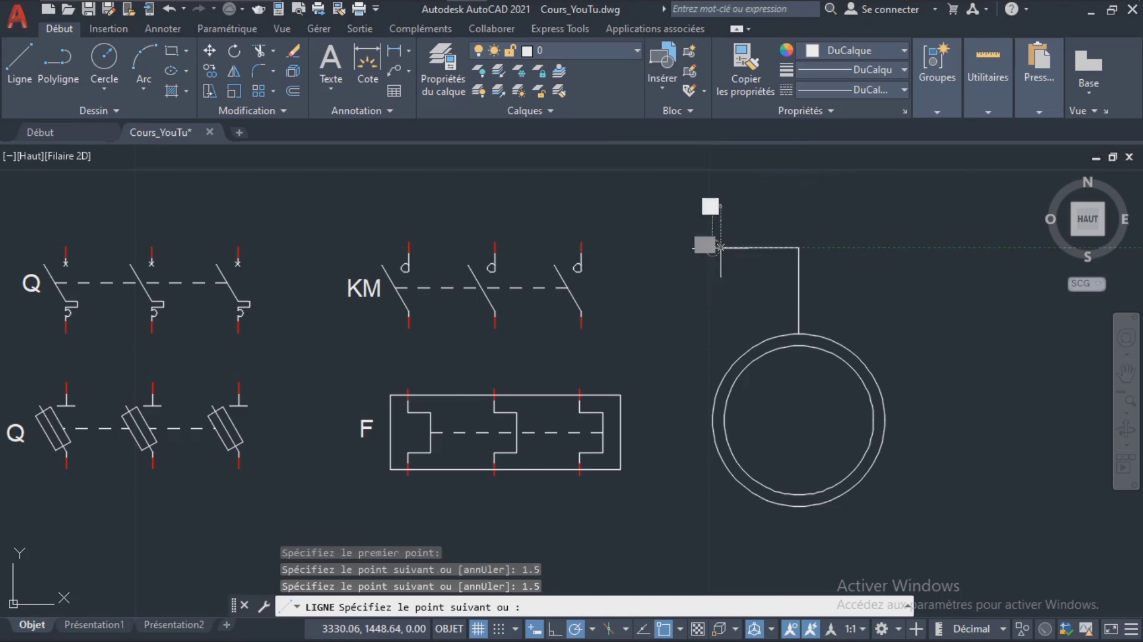
key(Escape)
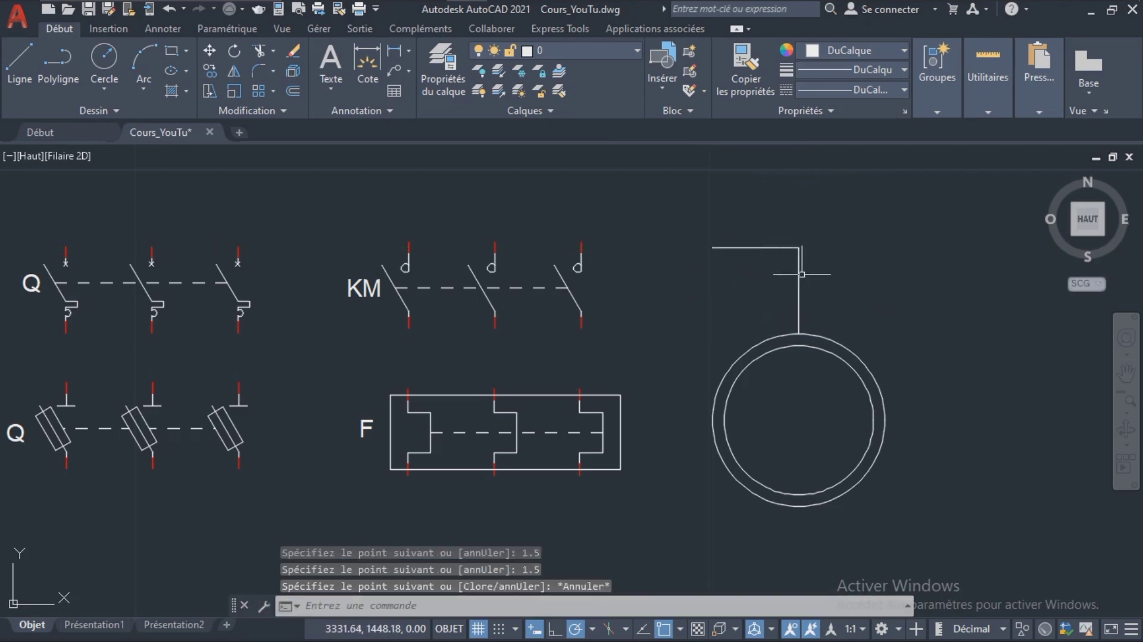
click(799, 275)
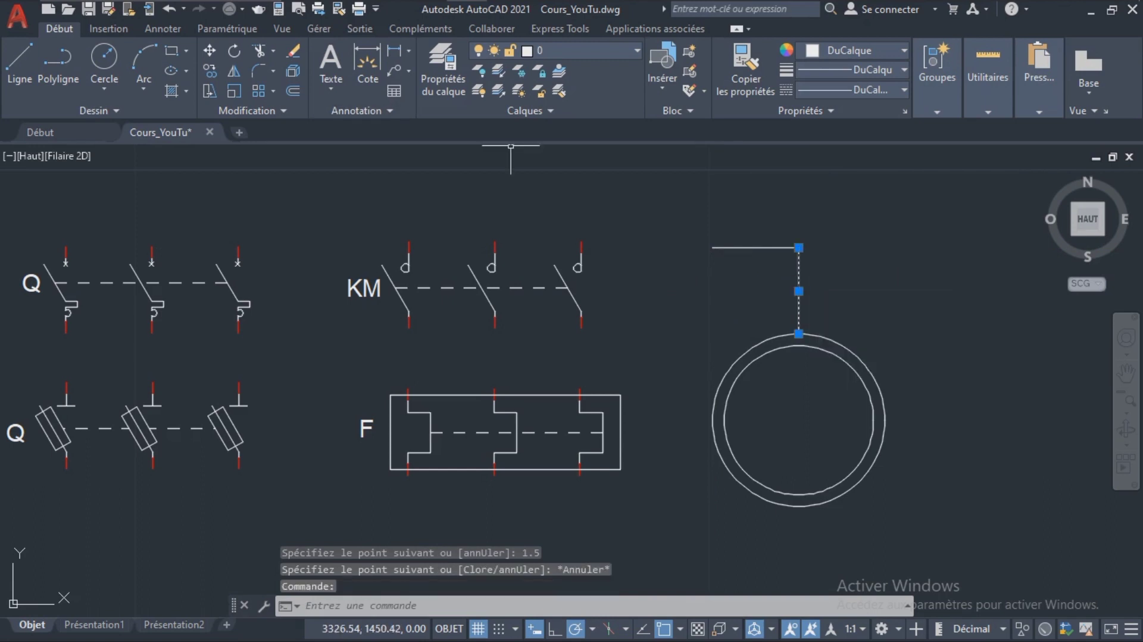
Step: Copy the vertical wire to the left lead and mirror it about the middle lead
text(co)
key(Return)
click(799, 247)
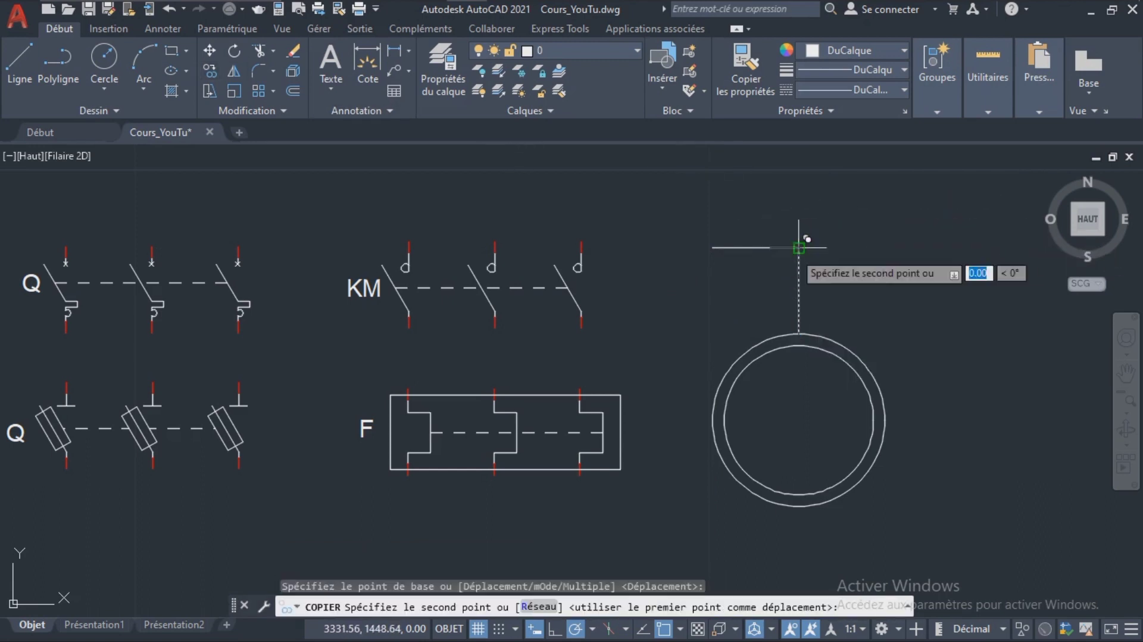
click(713, 248)
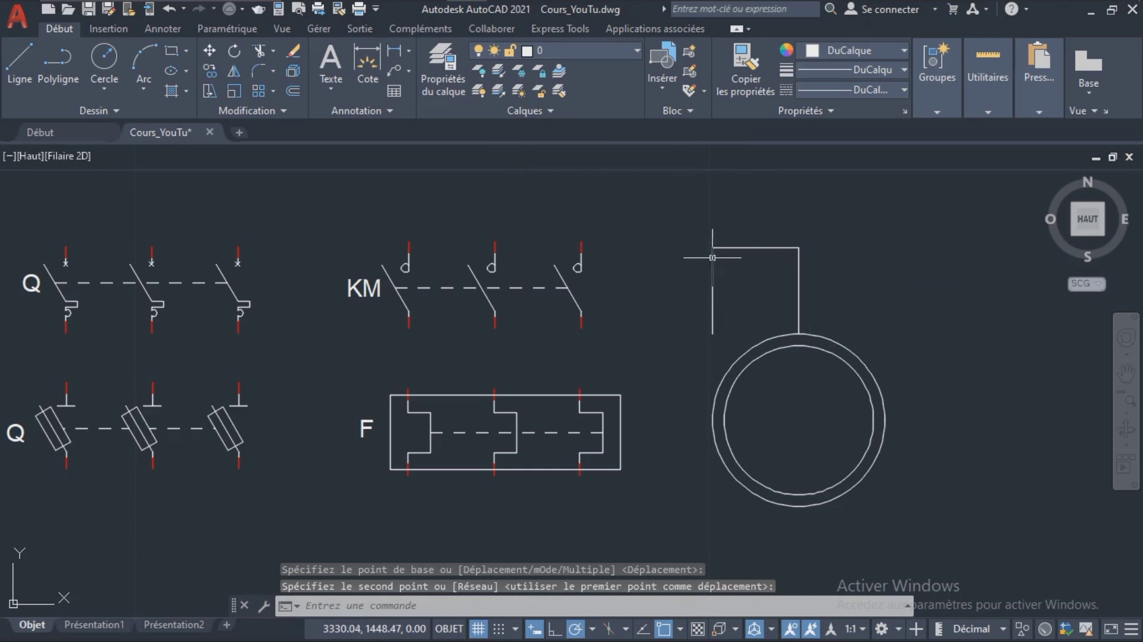
click(712, 257)
click(234, 71)
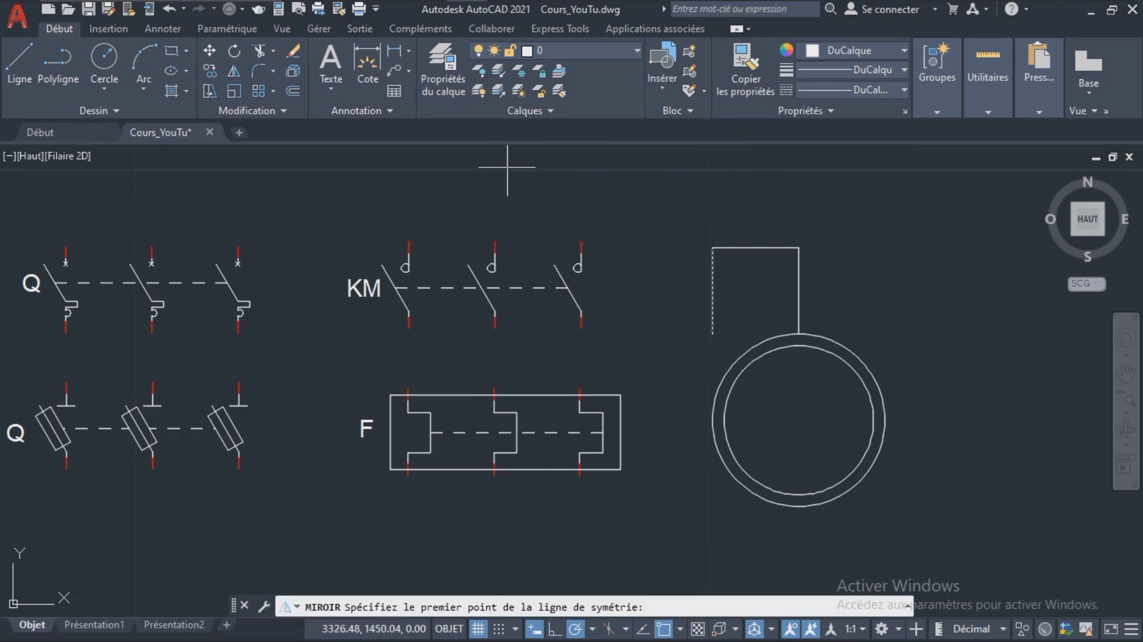
click(799, 247)
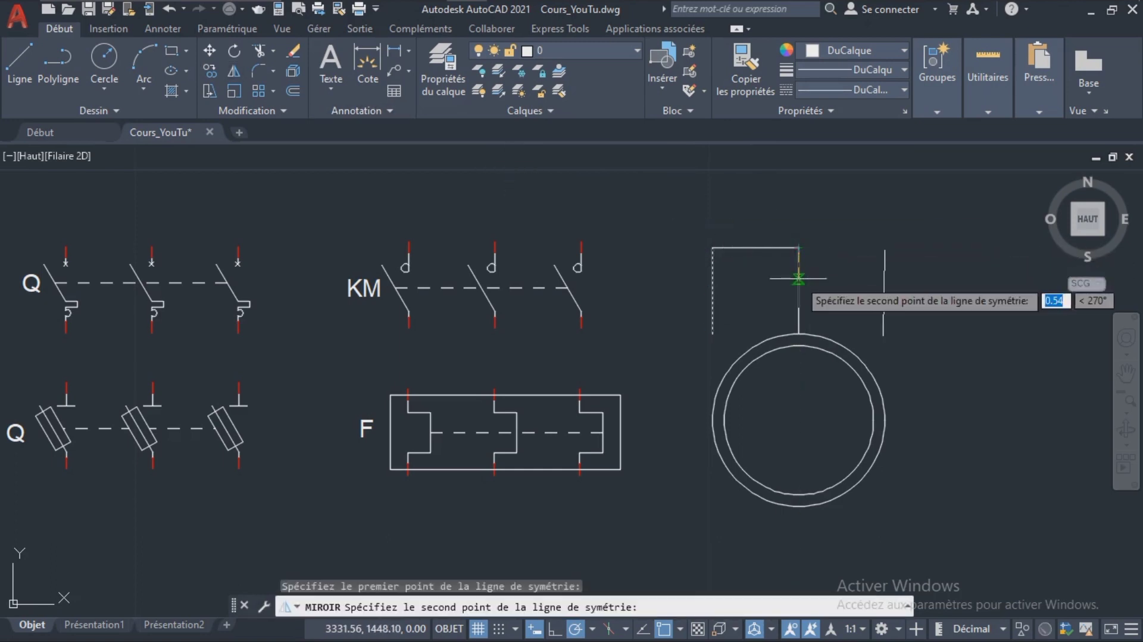
click(798, 278)
key(Return)
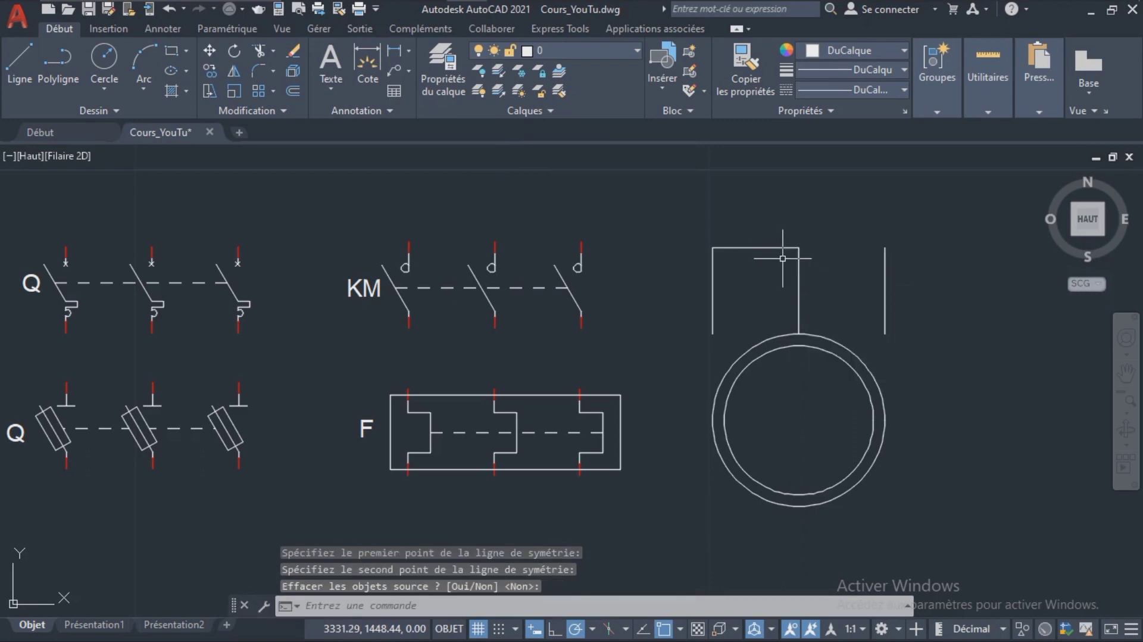
Step: Erase the top connecting line and draw a slanted line from the left lead into the circle
click(775, 248)
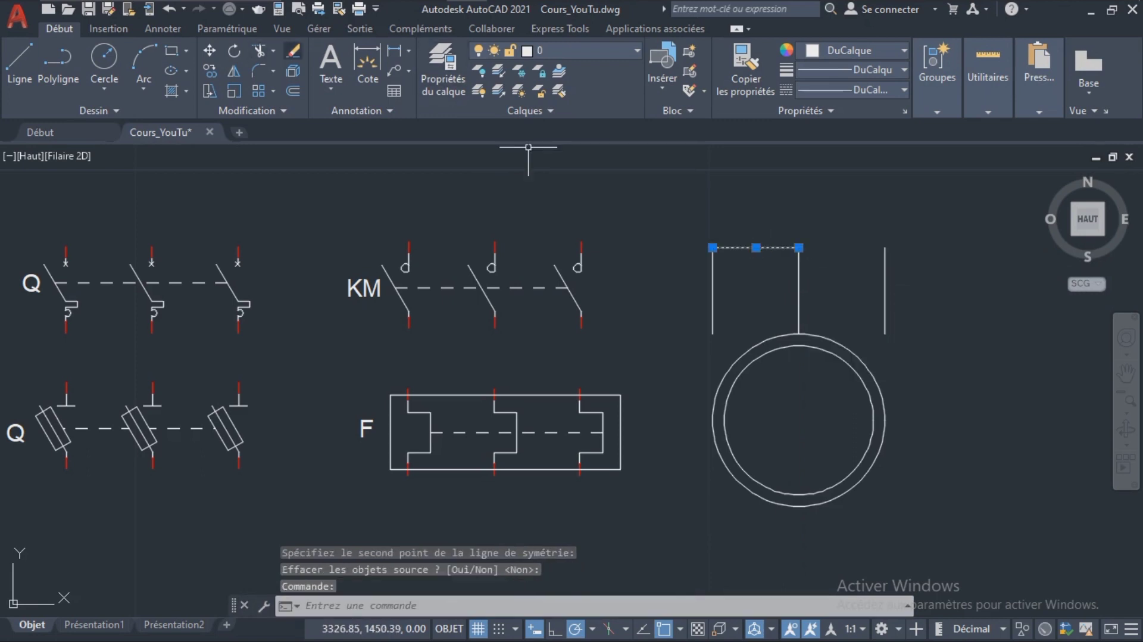
click(293, 50)
click(19, 60)
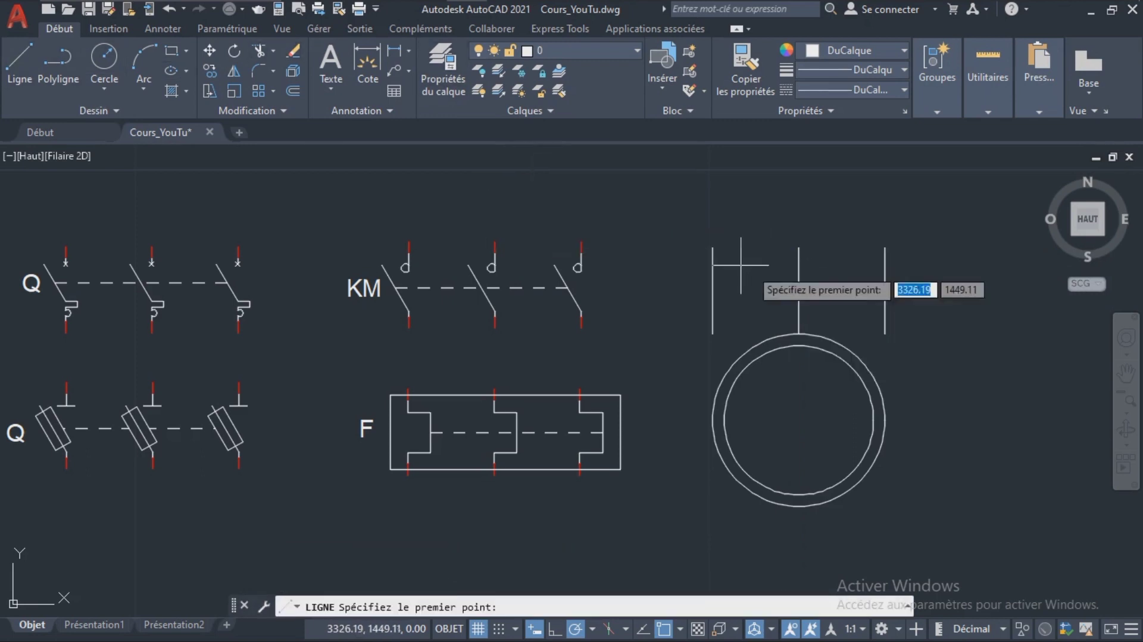
click(713, 334)
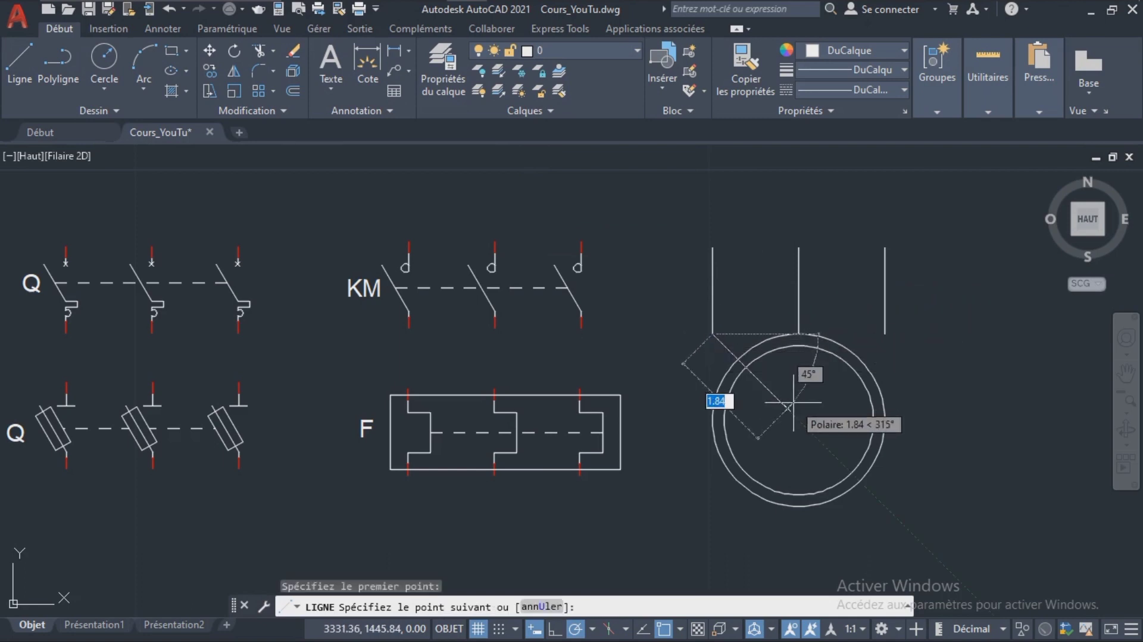
click(787, 406)
key(Return)
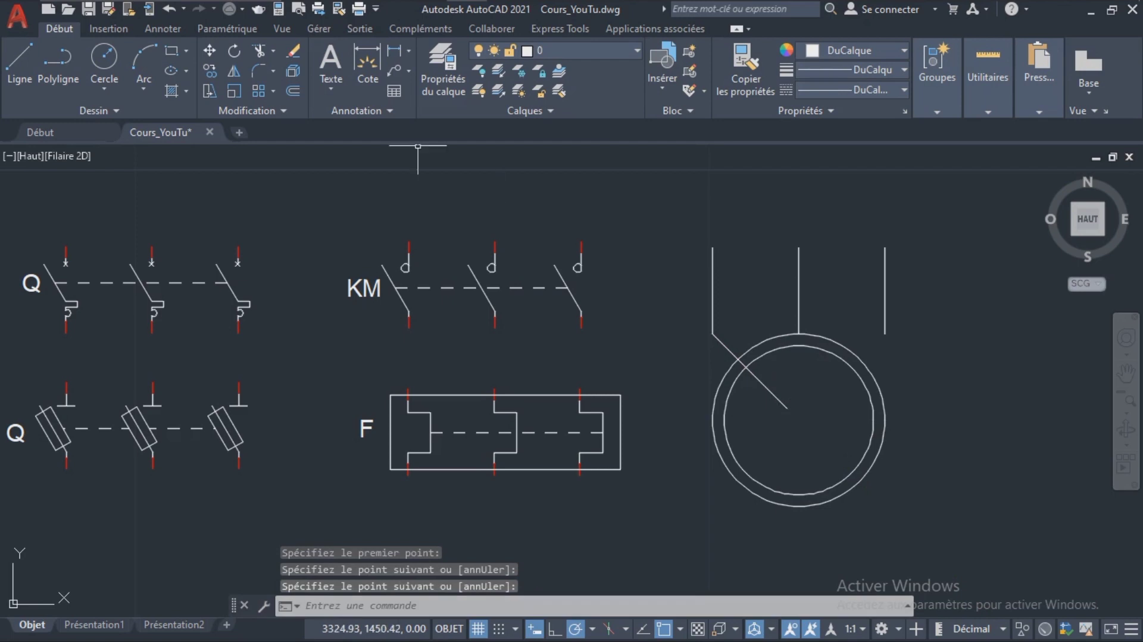
Step: Trim the diagonal inside the circle and mirror the connector about the middle lead
click(748, 369)
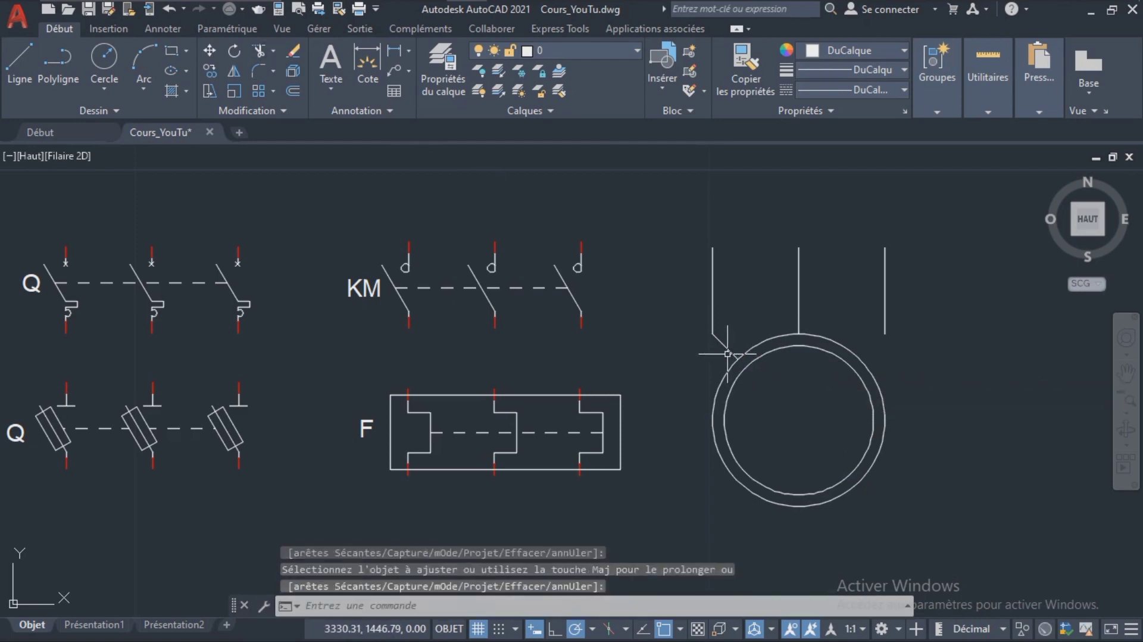
click(728, 352)
key(Escape)
click(728, 352)
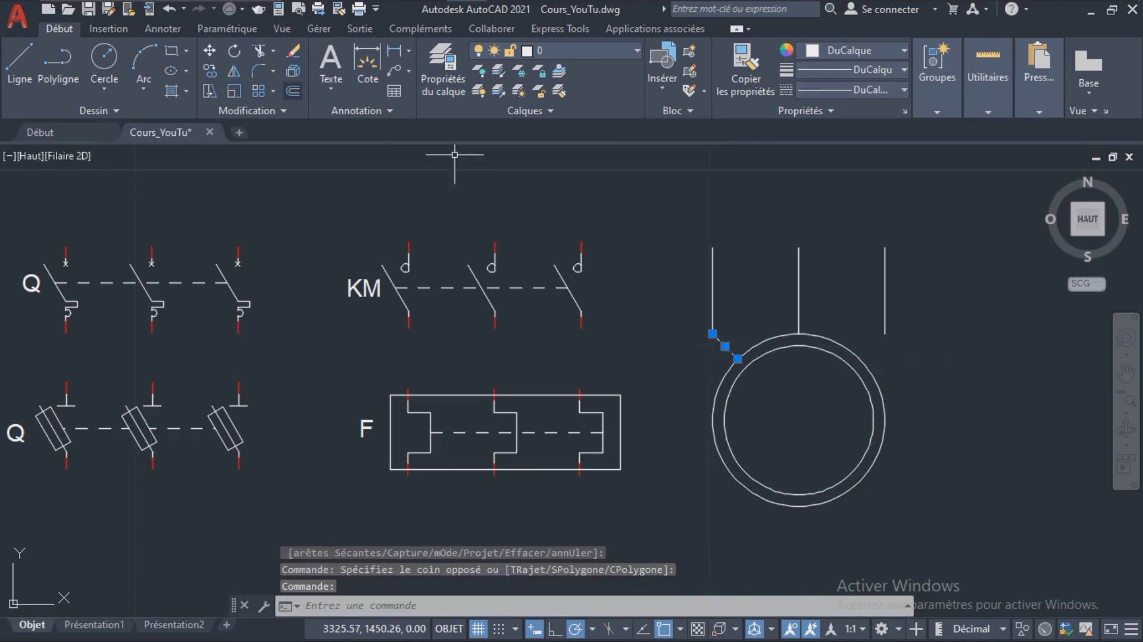
text(mi)
key(Return)
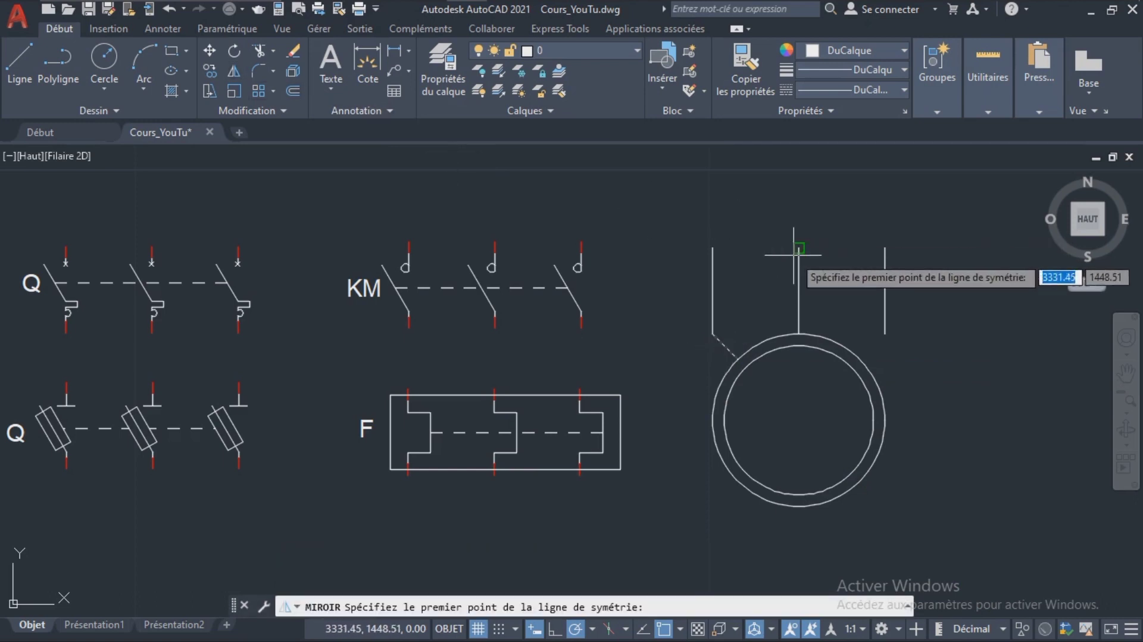
click(798, 247)
click(798, 334)
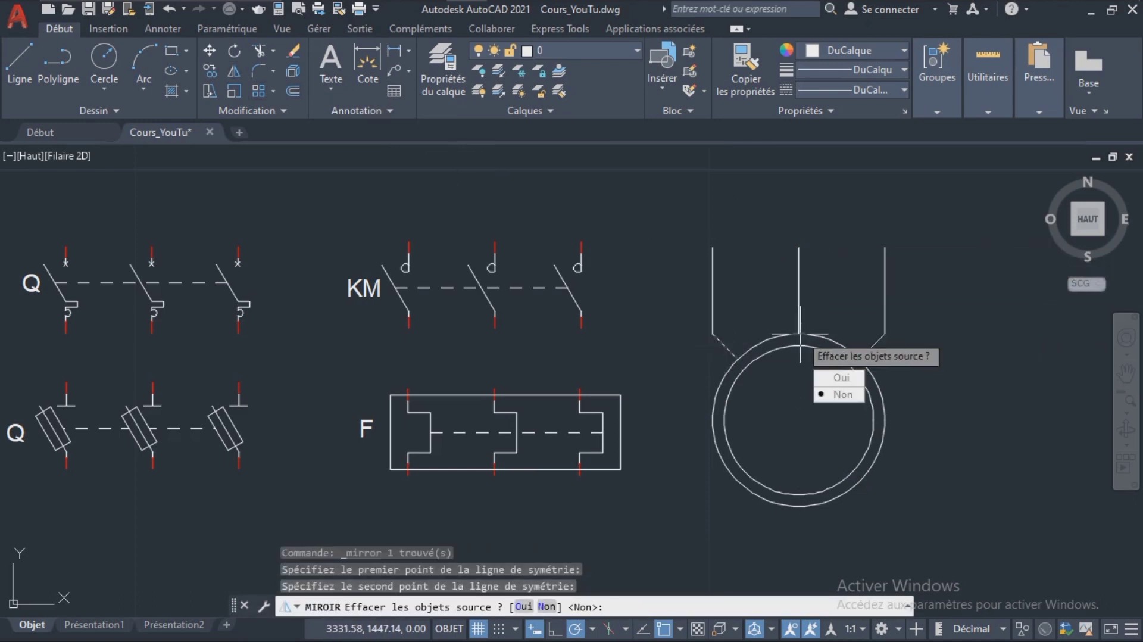
key(Return)
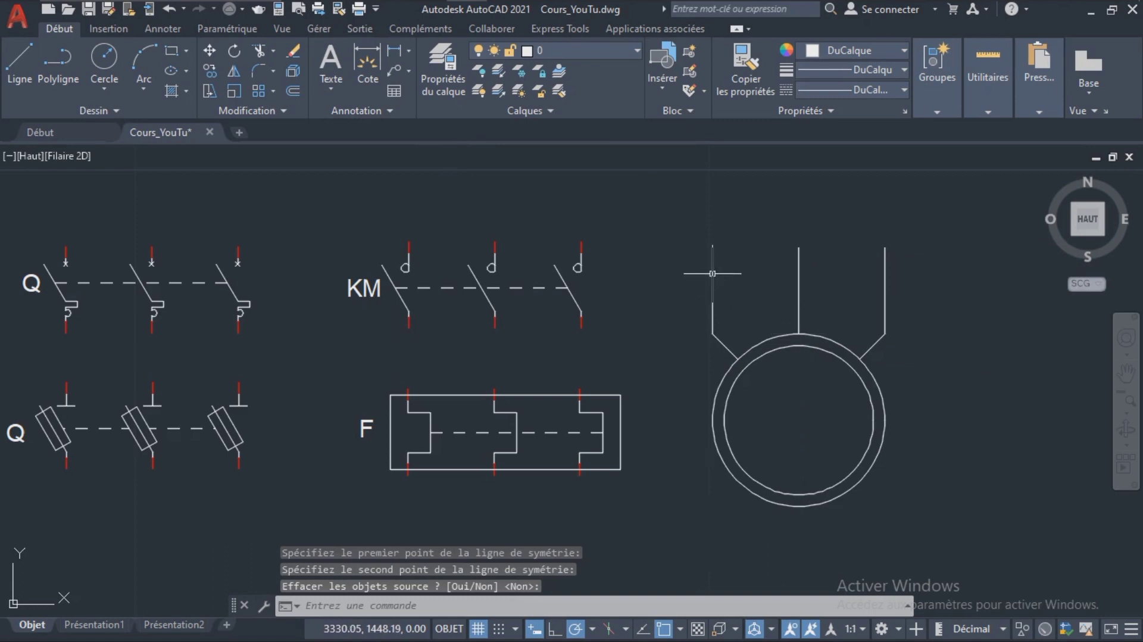
click(712, 298)
Step: Group the three motor leads and two slanted connectors with GP into one unnamed group
click(723, 344)
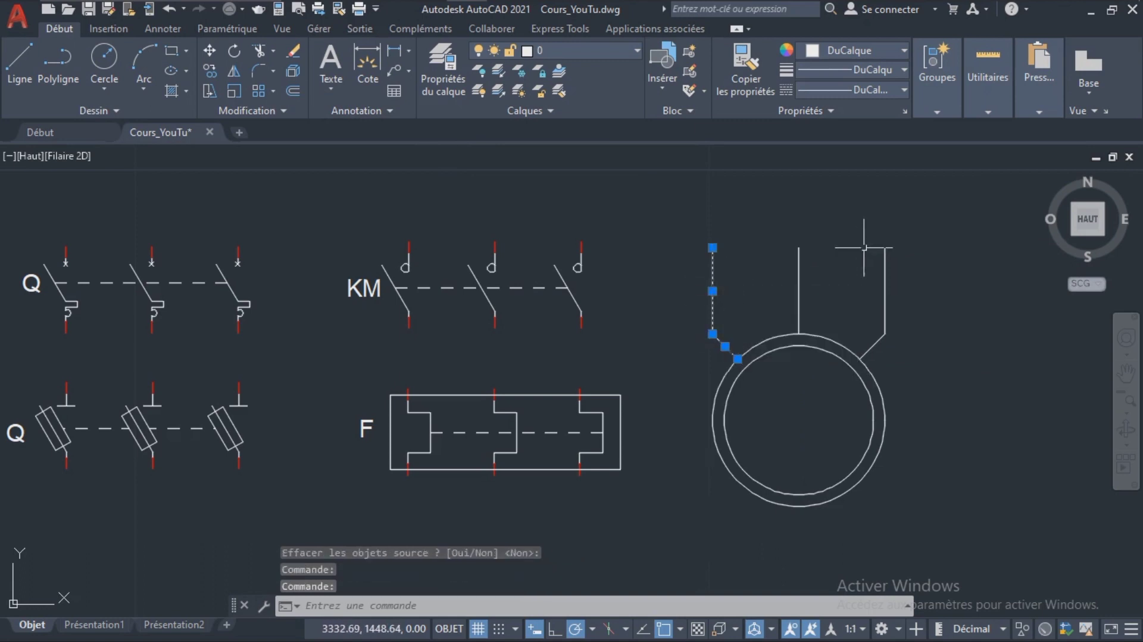
click(799, 268)
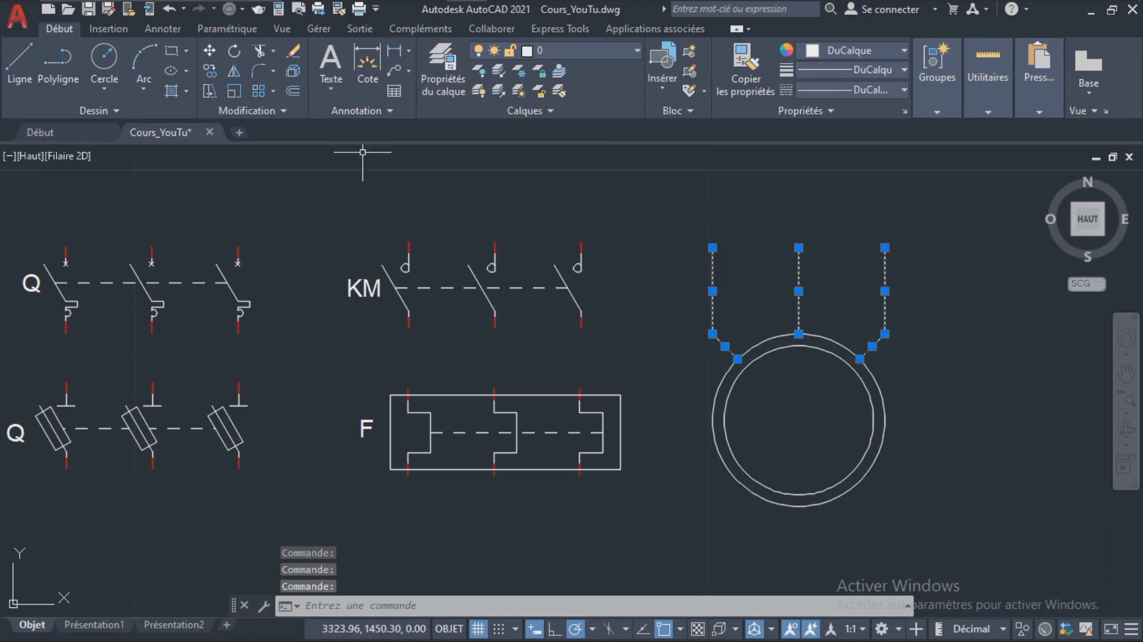
text(G)
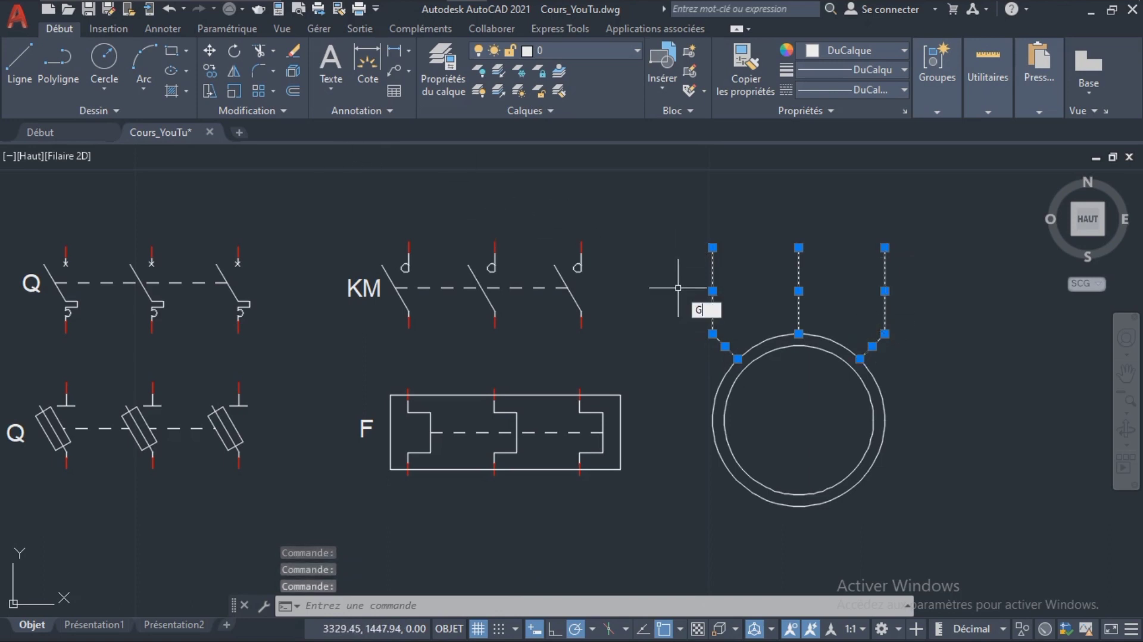
text(P)
key(Return)
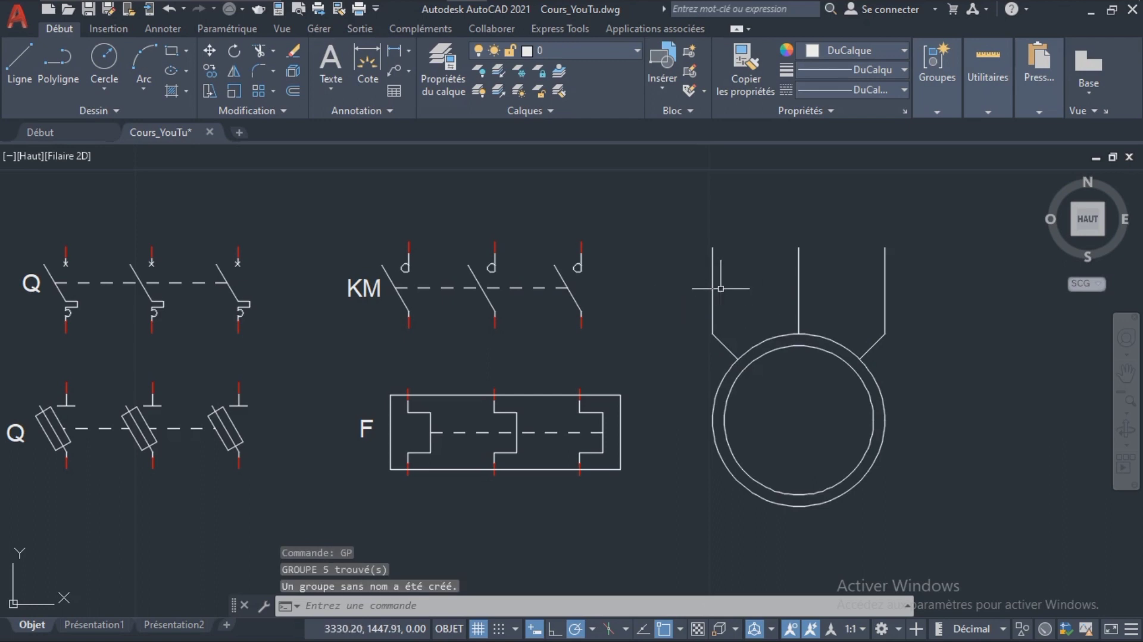
click(714, 282)
key(Escape)
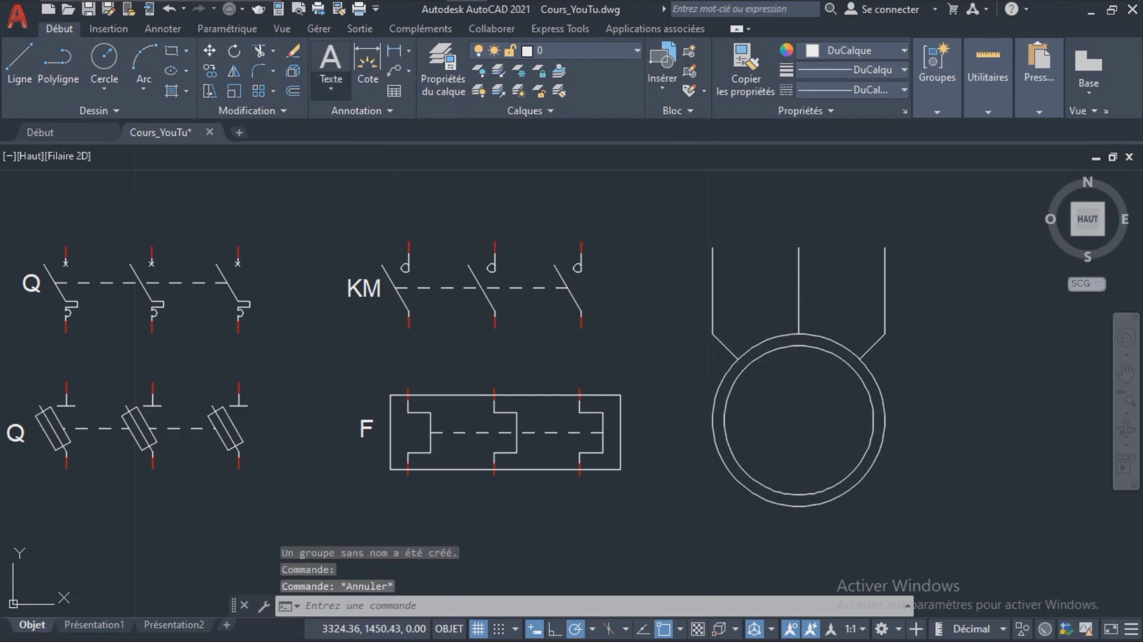
Step: Start a multiline text box inside the motor circle and type 'M' on the first line
click(331, 88)
click(357, 126)
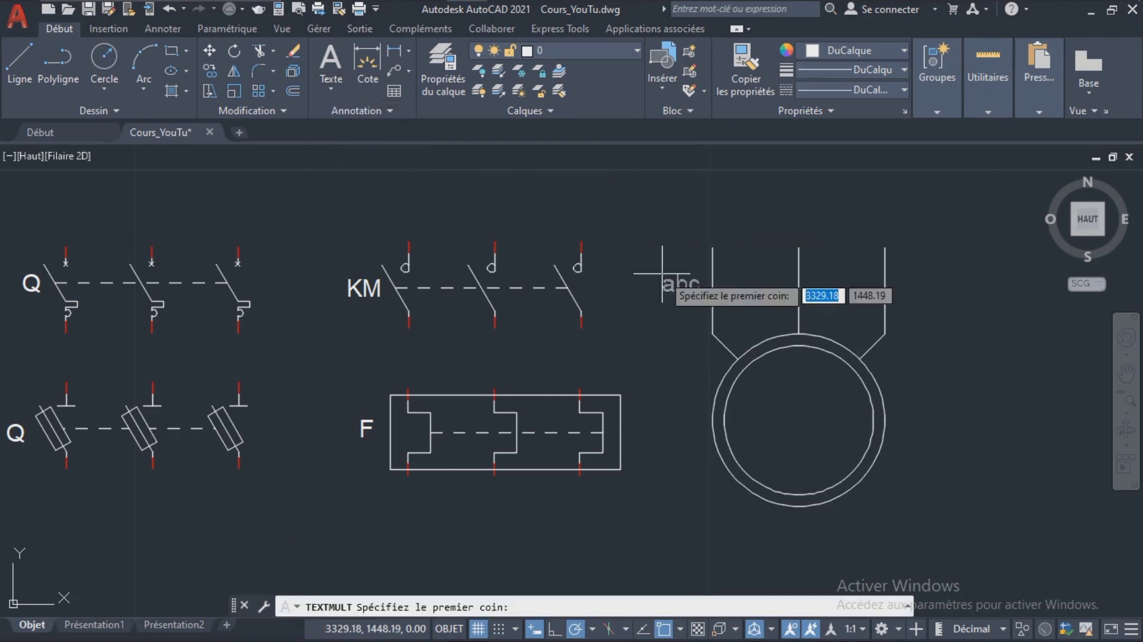
click(774, 402)
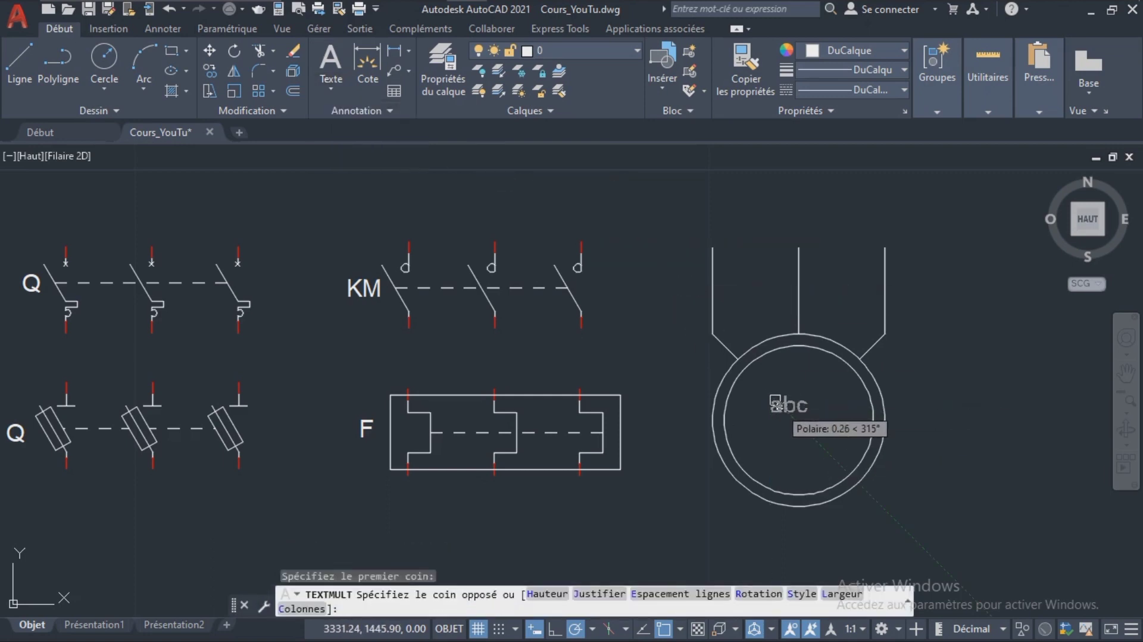
click(775, 403)
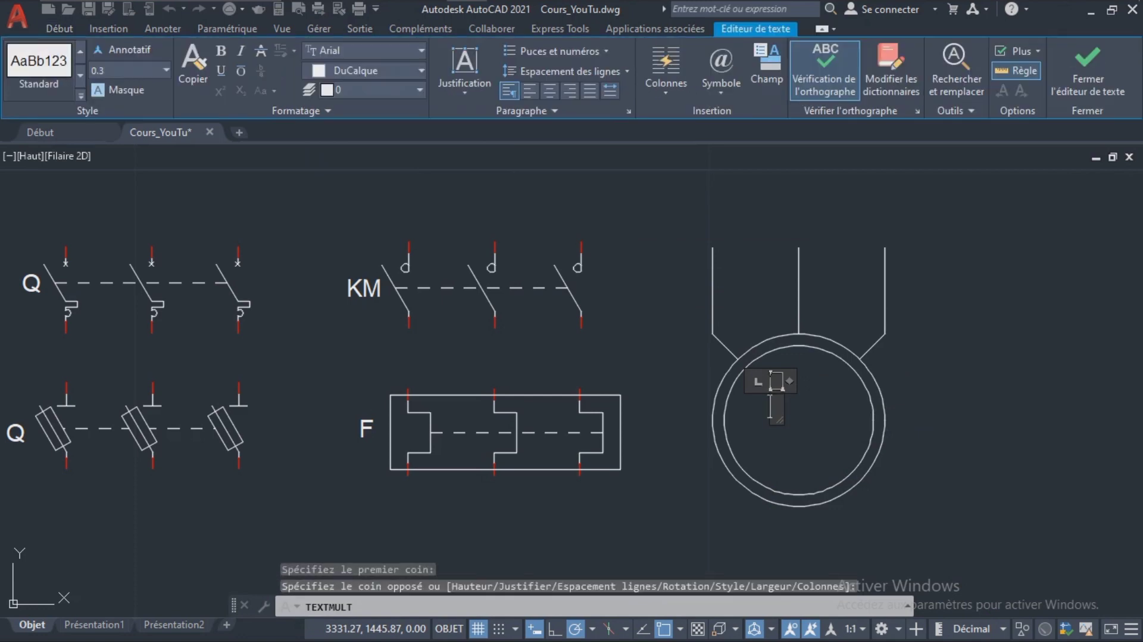
text(M)
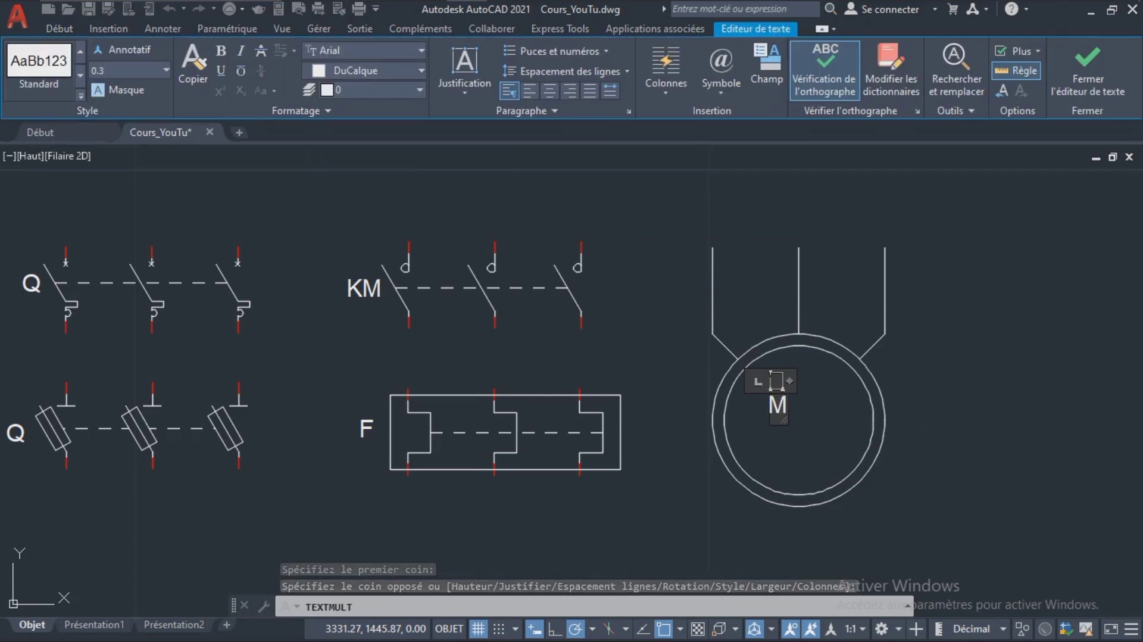
key(Return)
text(3)
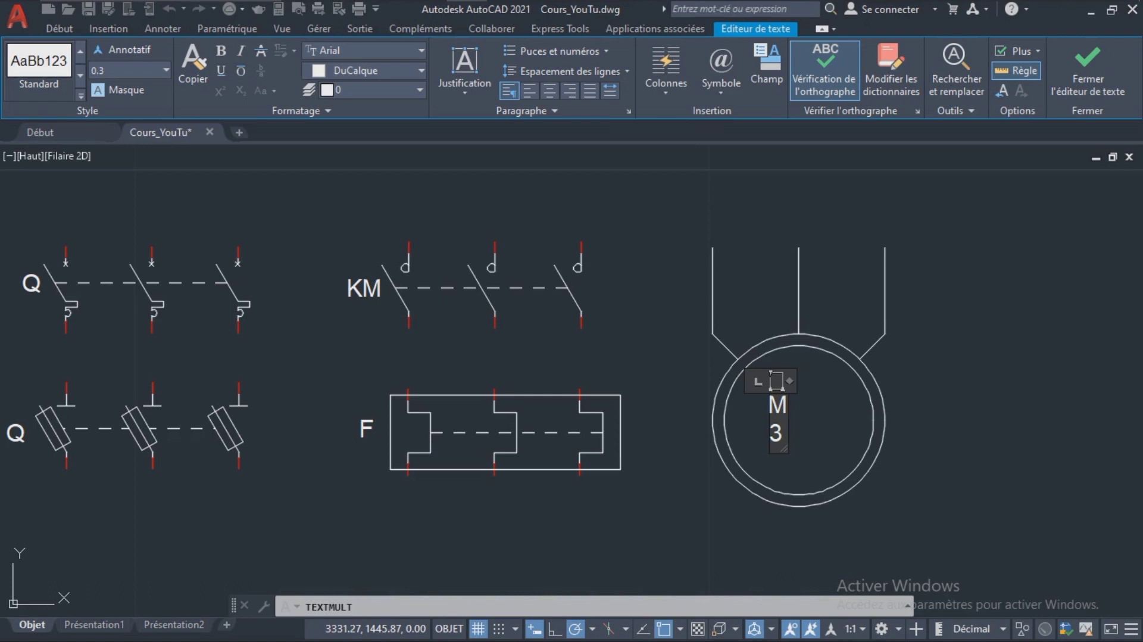
Step: Add '3~' below it, pasting the tilde from the character table, and close the editor
click(721, 69)
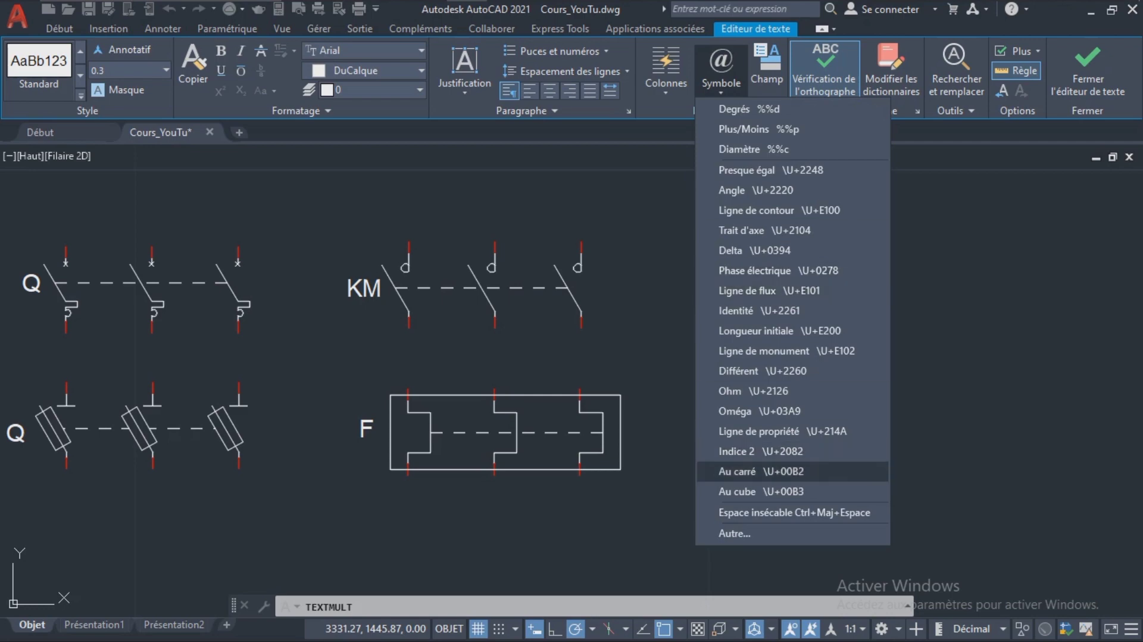
text(3)
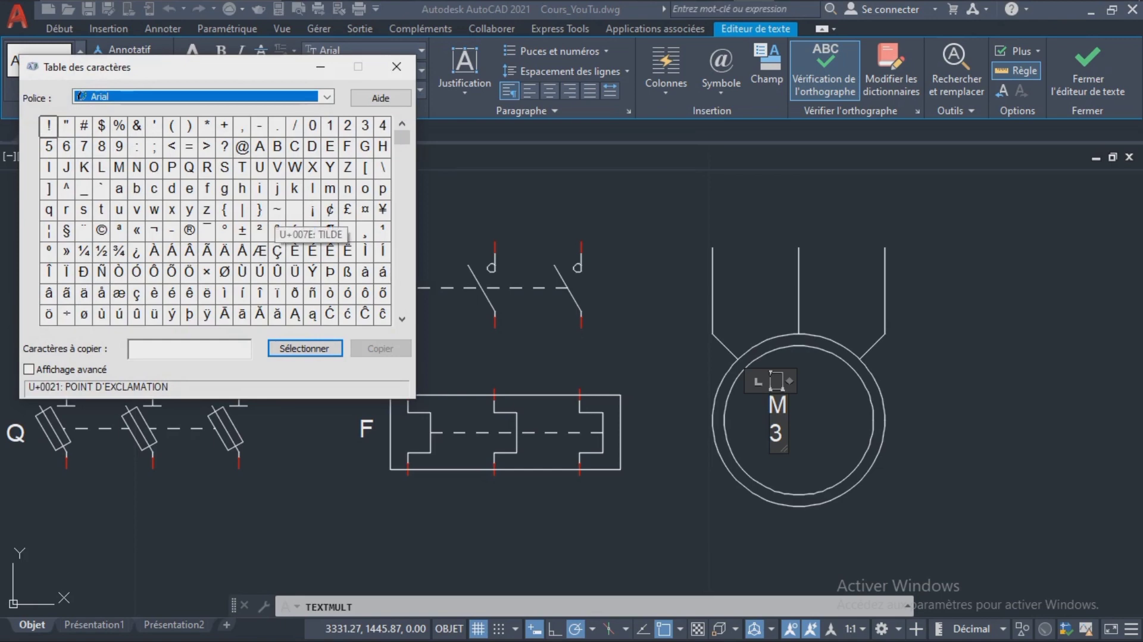
click(277, 210)
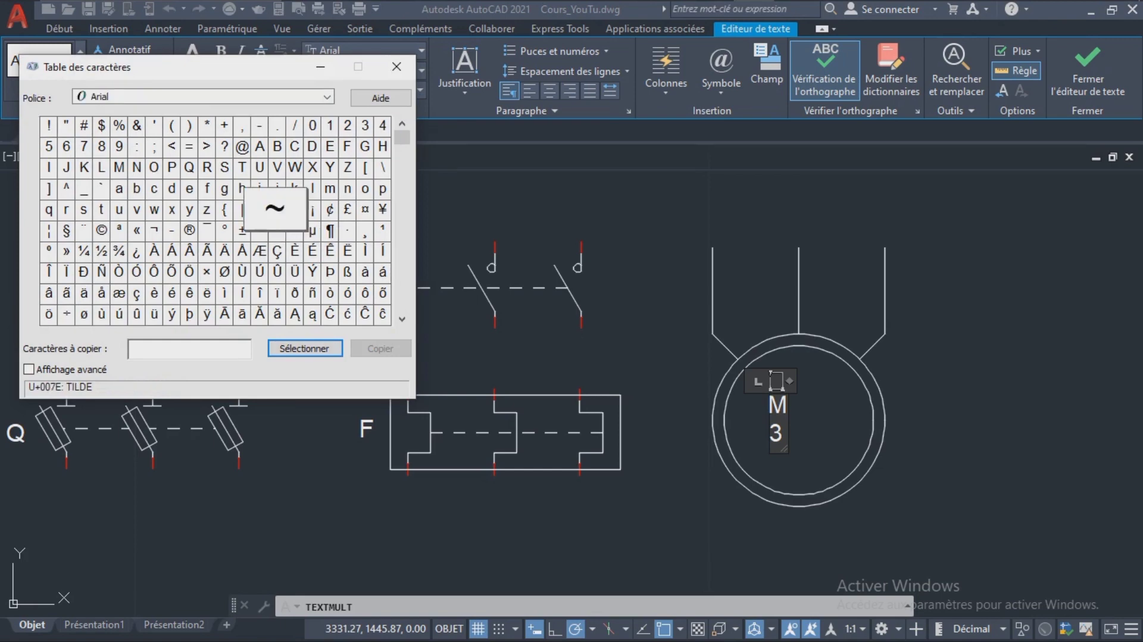
click(381, 348)
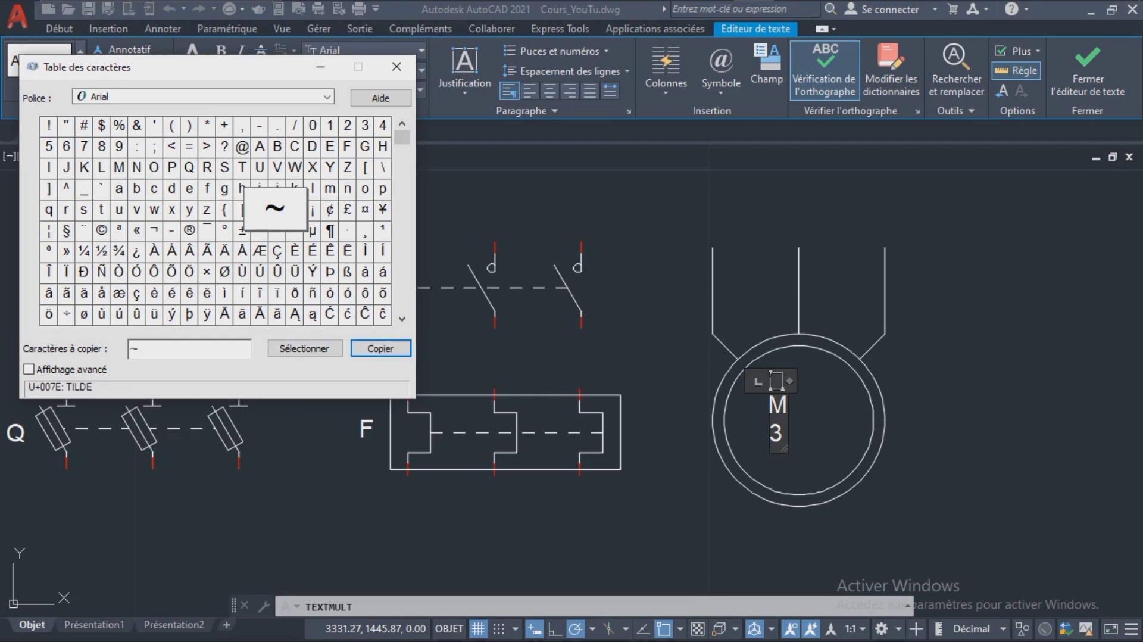
click(395, 67)
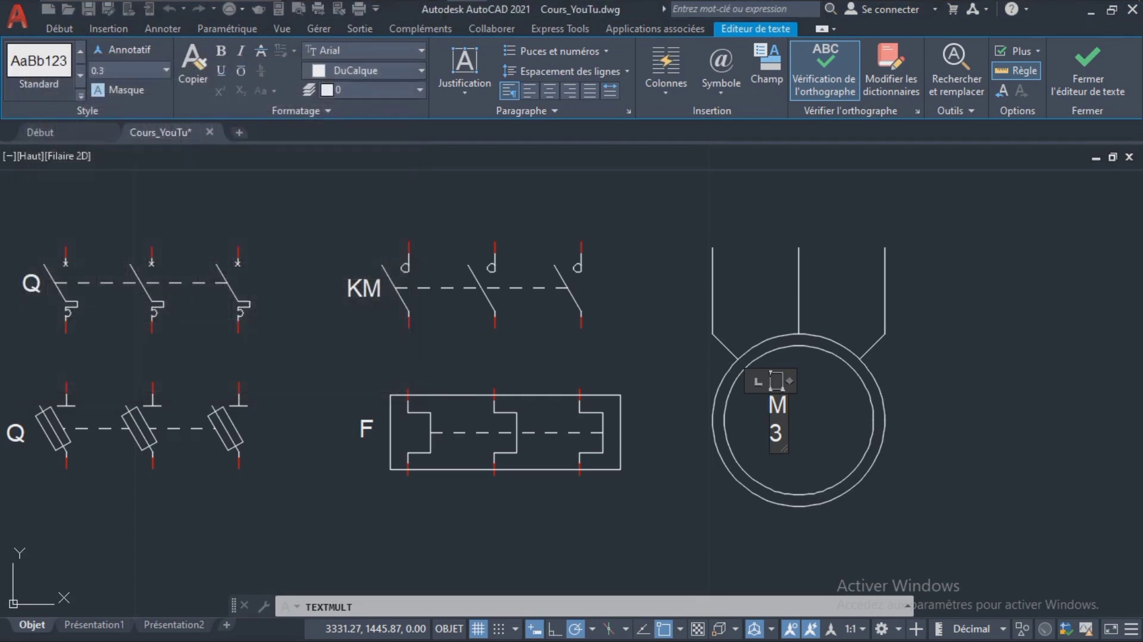
text(~)
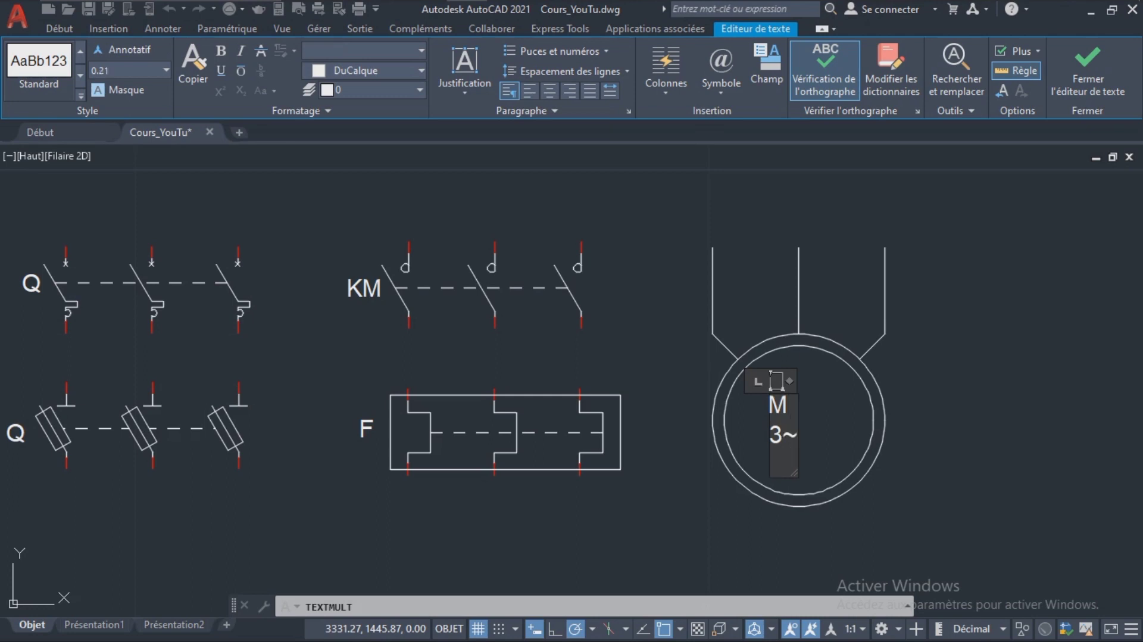
click(864, 397)
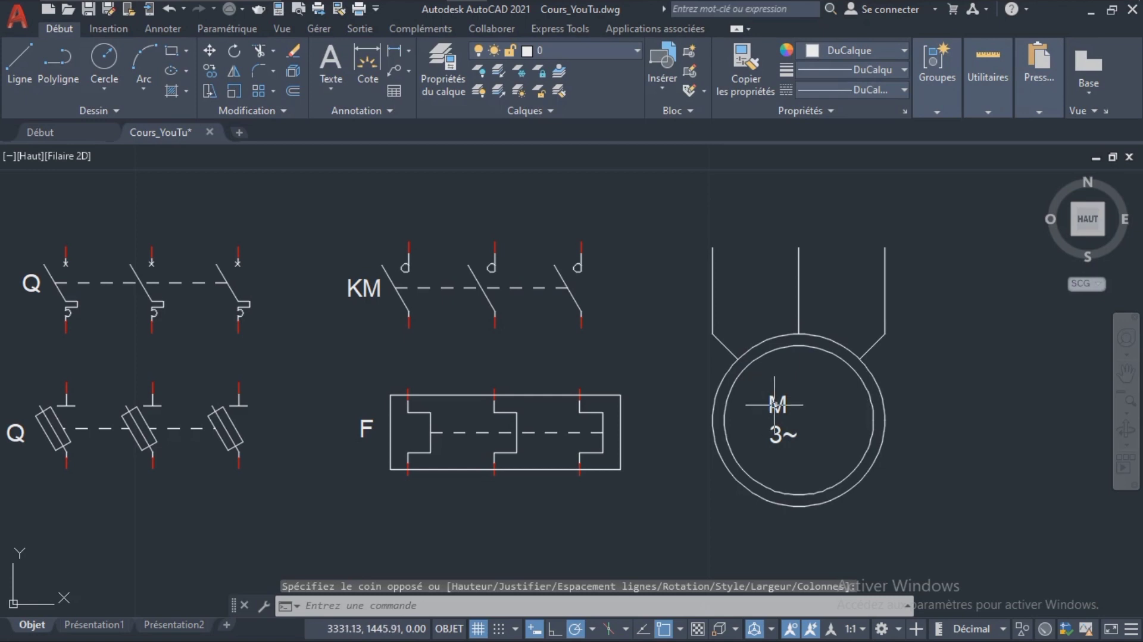
Step: Scale up the M 3~ label inside the motor circle
click(774, 405)
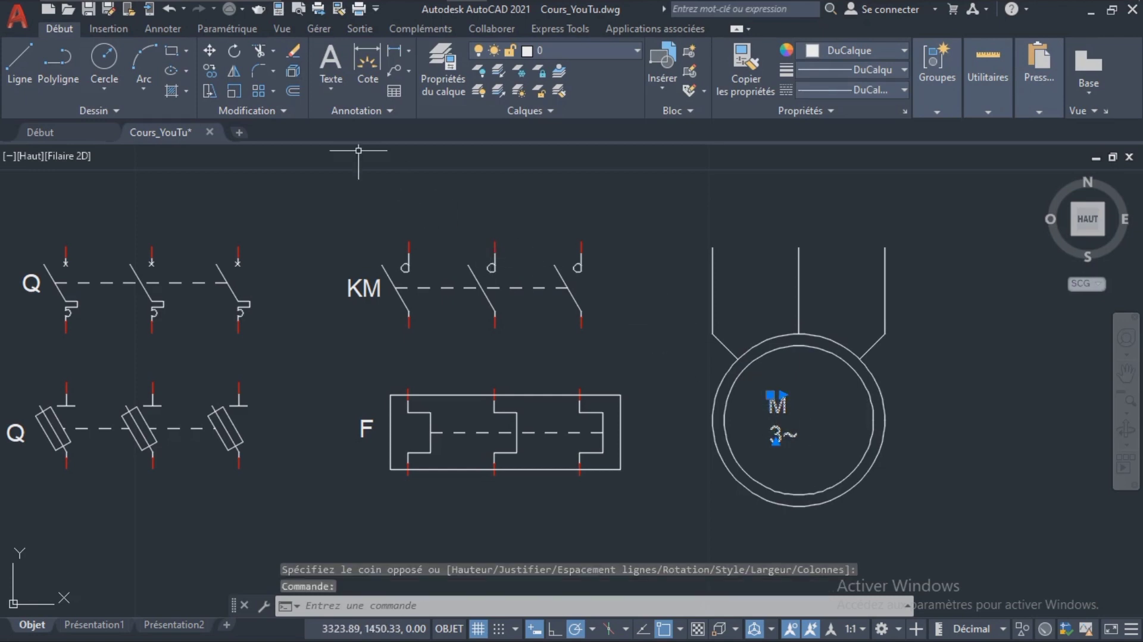
text(sc)
key(Return)
click(731, 391)
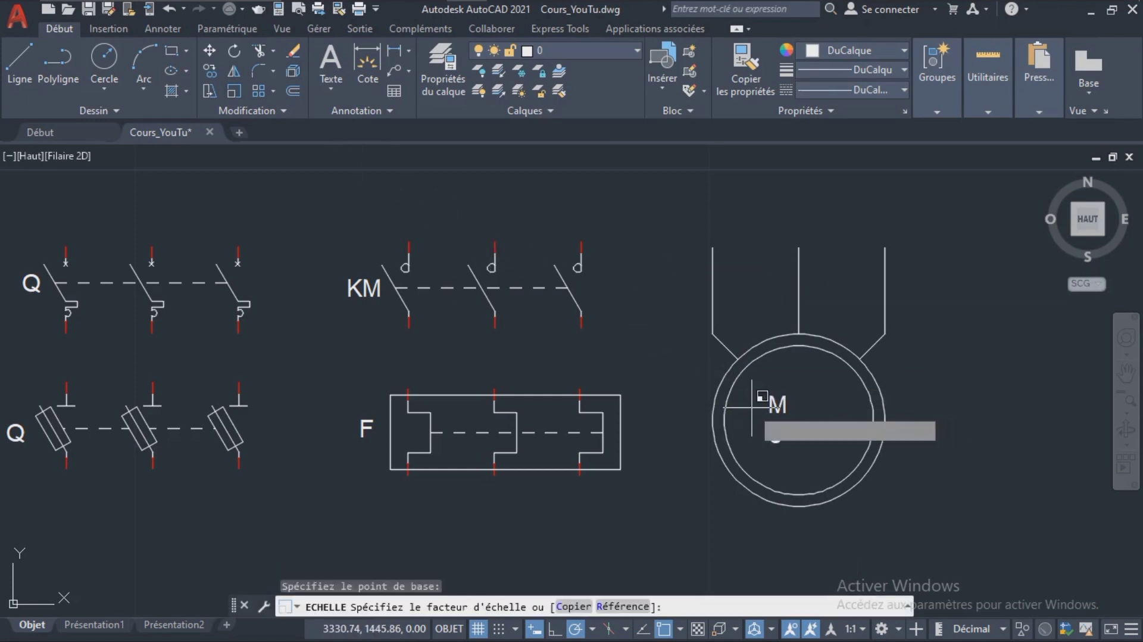
click(717, 378)
Step: Move the M 3~ label to a new position within the circle
click(804, 405)
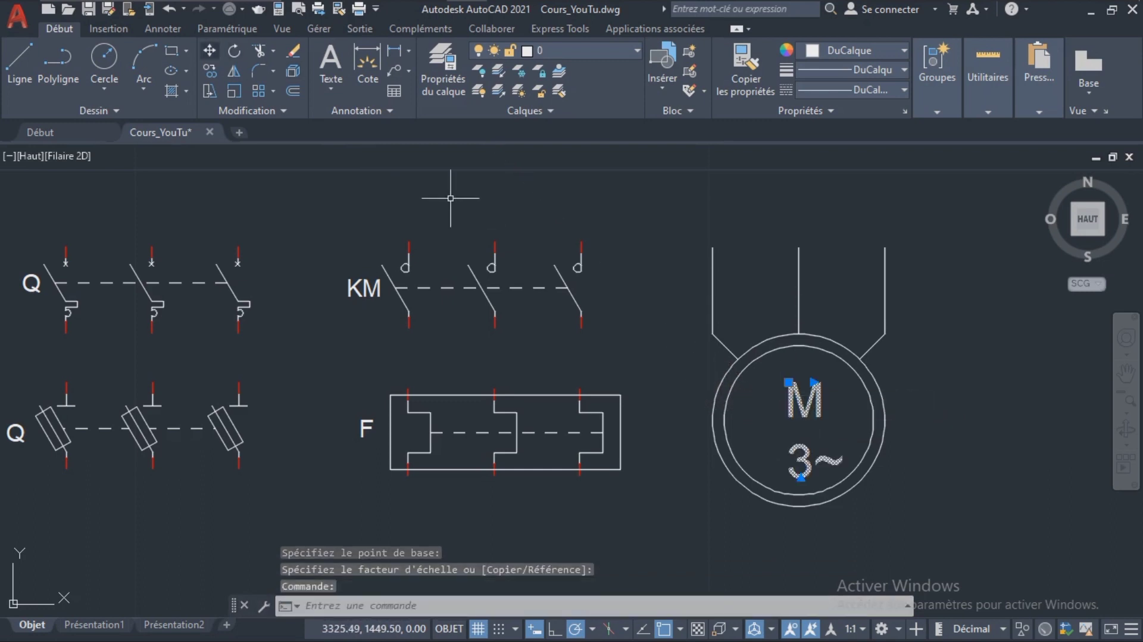
text(m)
key(Return)
click(910, 453)
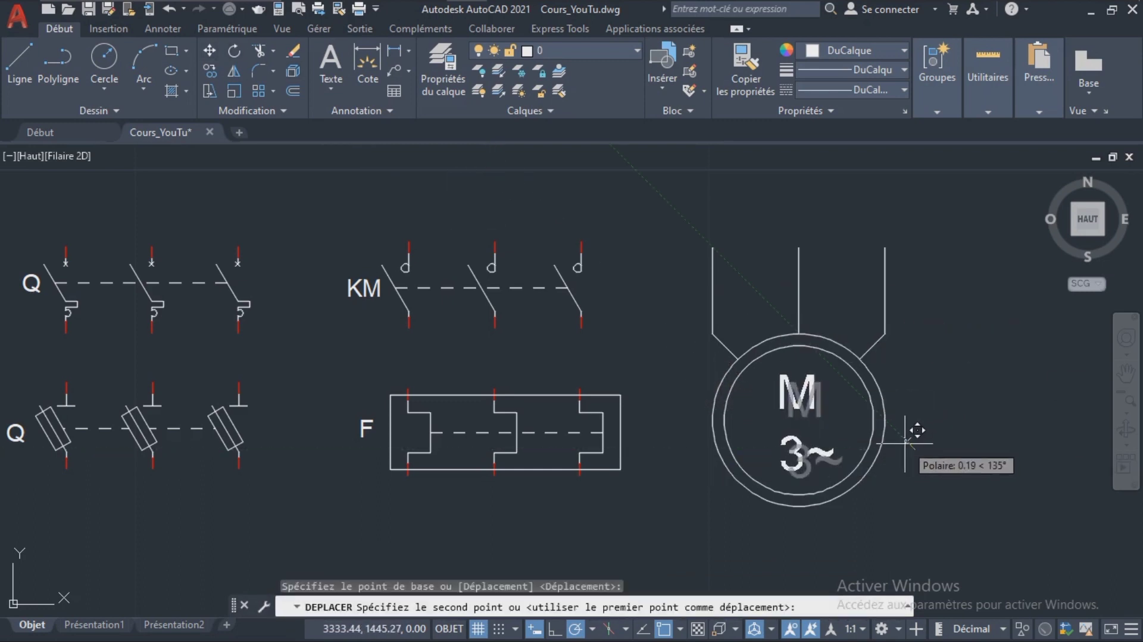
click(904, 441)
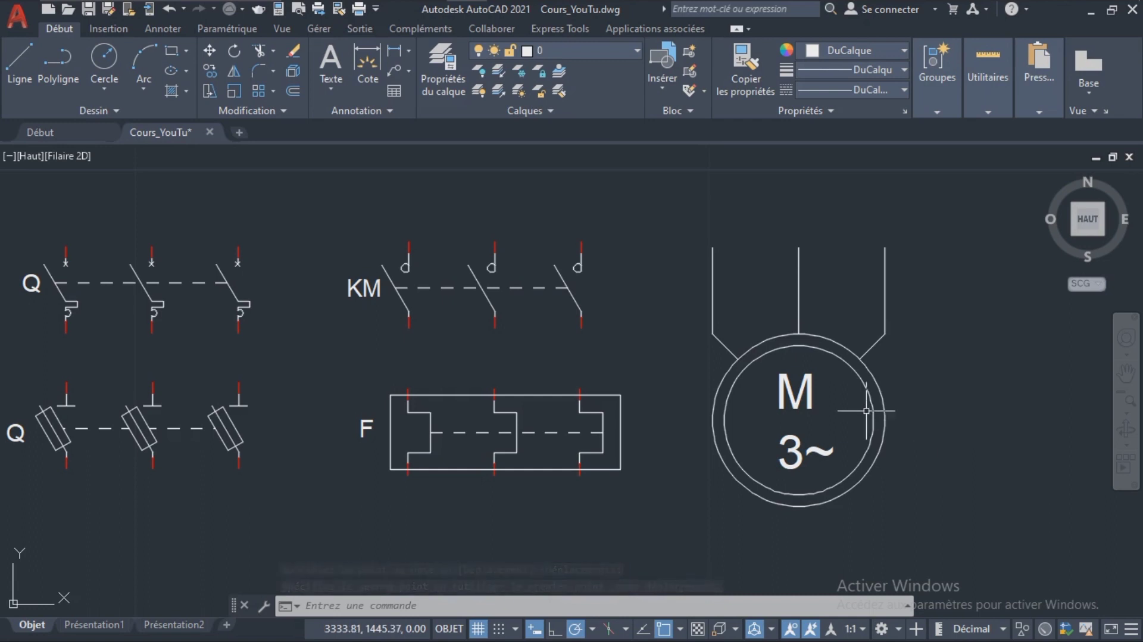
Step: Give both lines of the M 3~ label Middle Center (MC) justification and close the editor
double_click(809, 389)
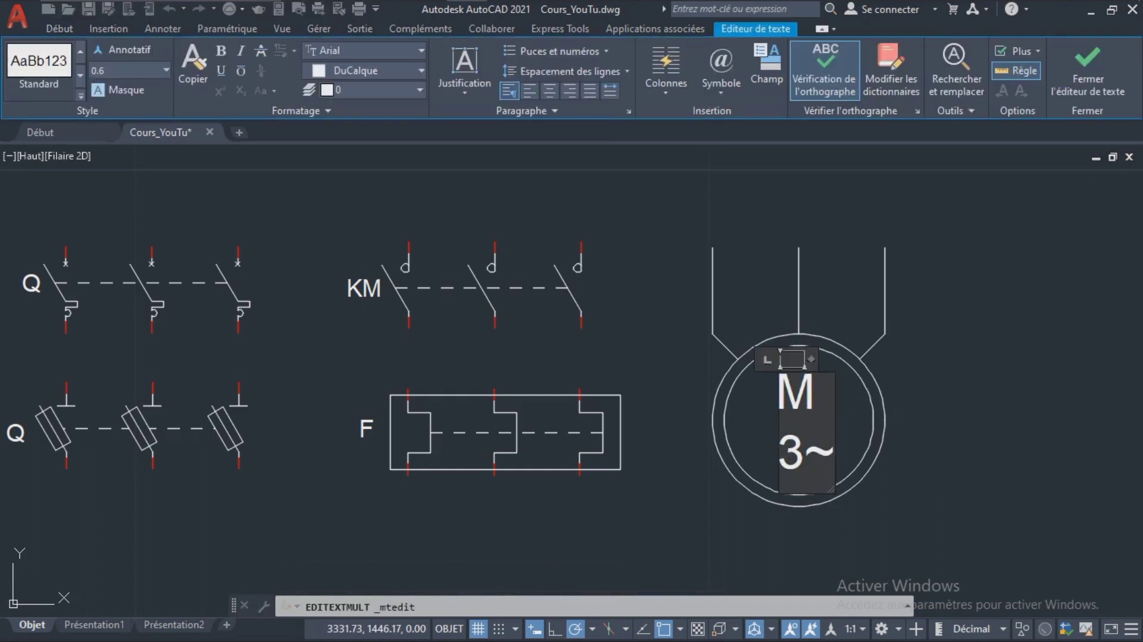
click(465, 74)
drag(778, 375, 833, 488)
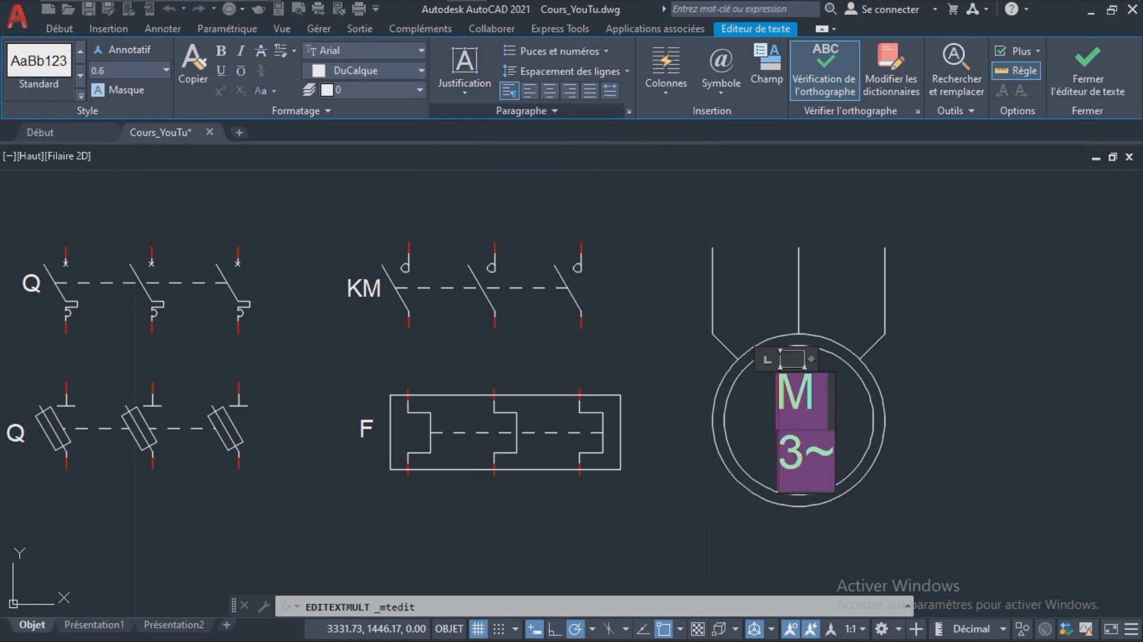
click(465, 69)
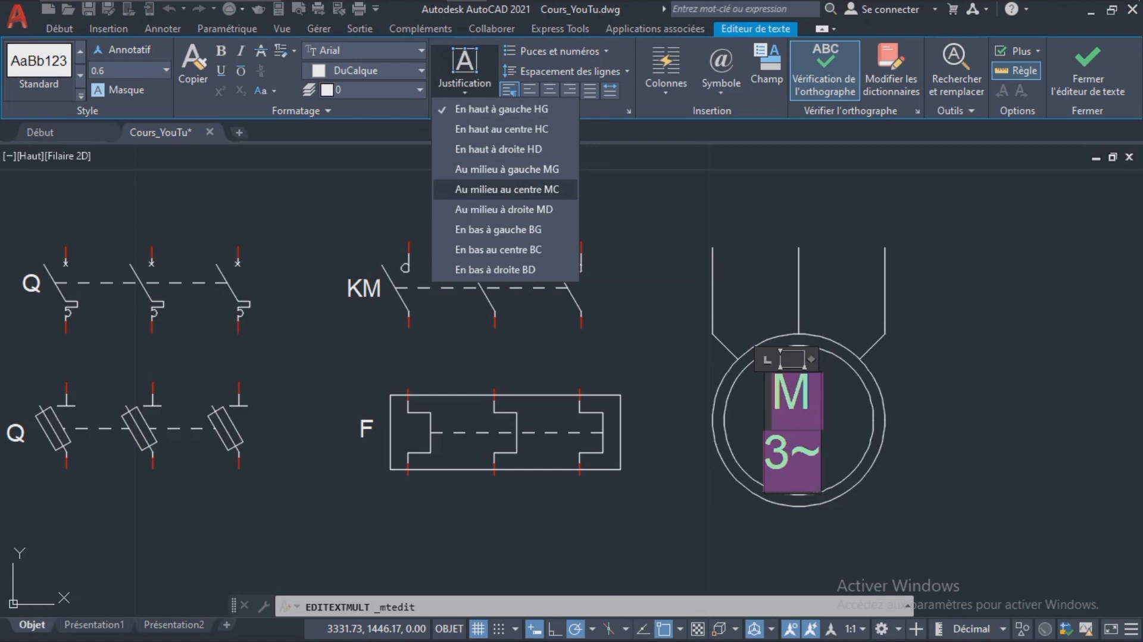
click(476, 189)
click(1087, 65)
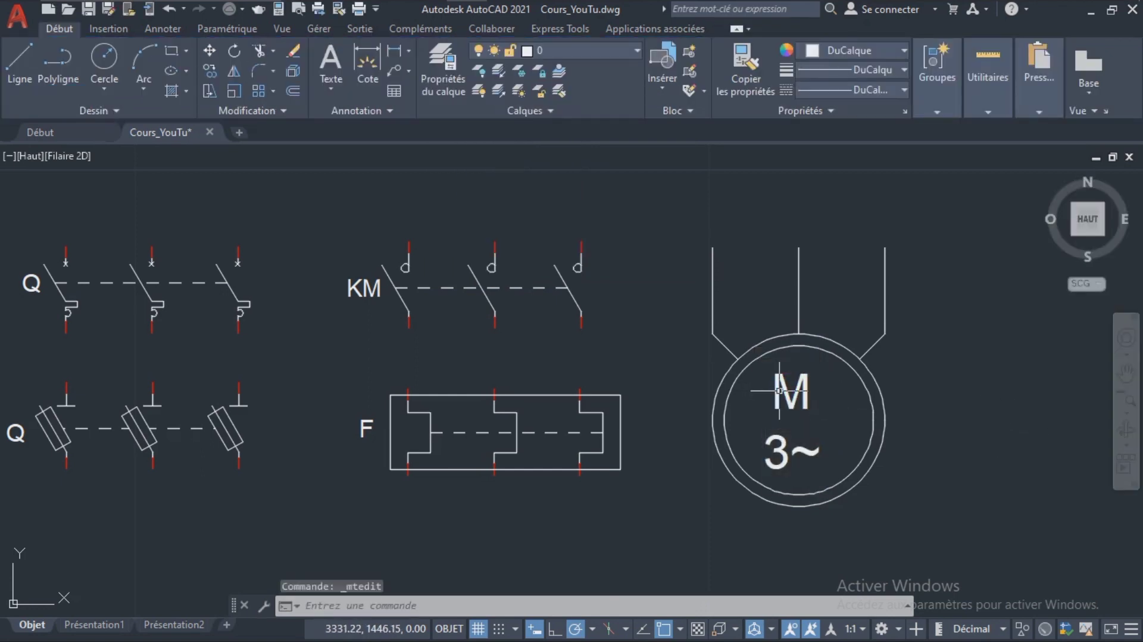
Step: Nudge the M 3~ label so it sits centred in the motor
click(779, 390)
text(m)
key(Return)
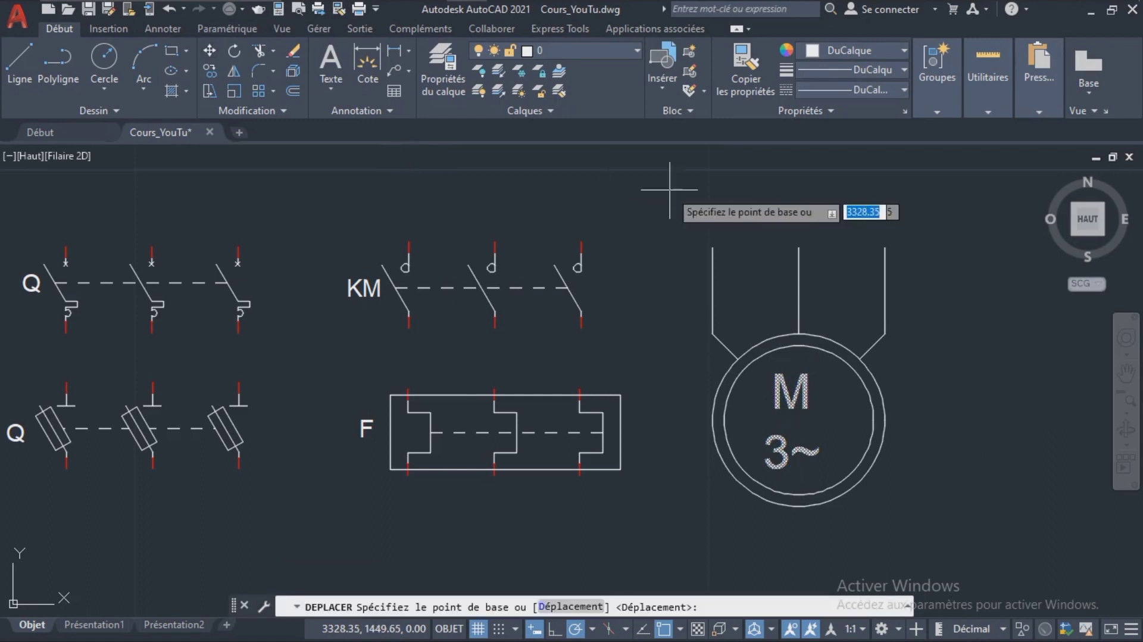
click(684, 190)
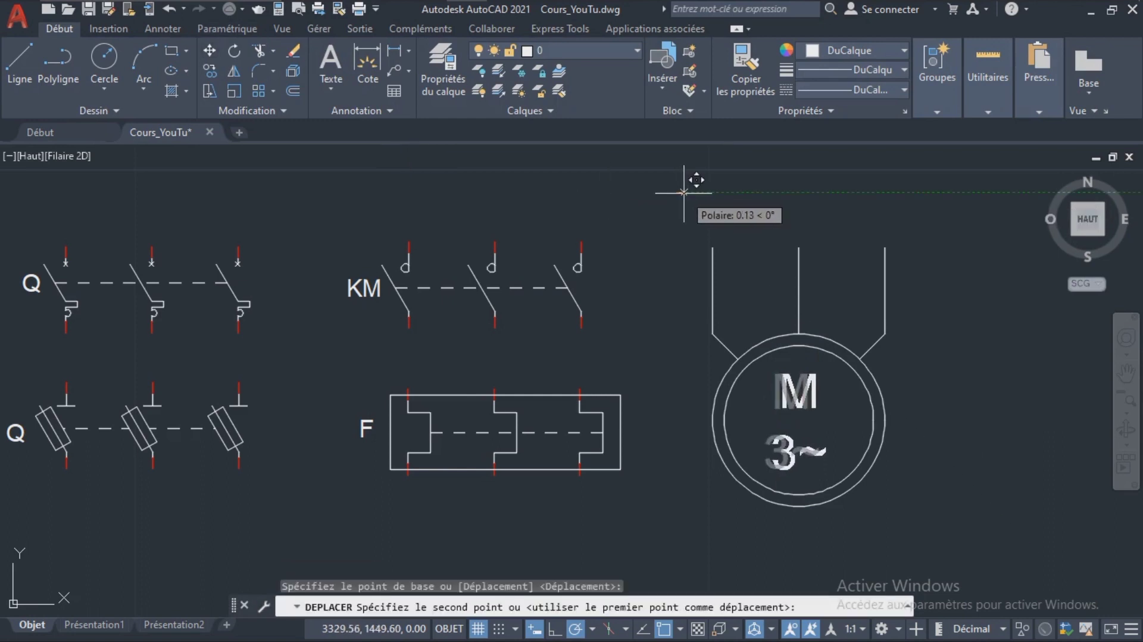
click(684, 193)
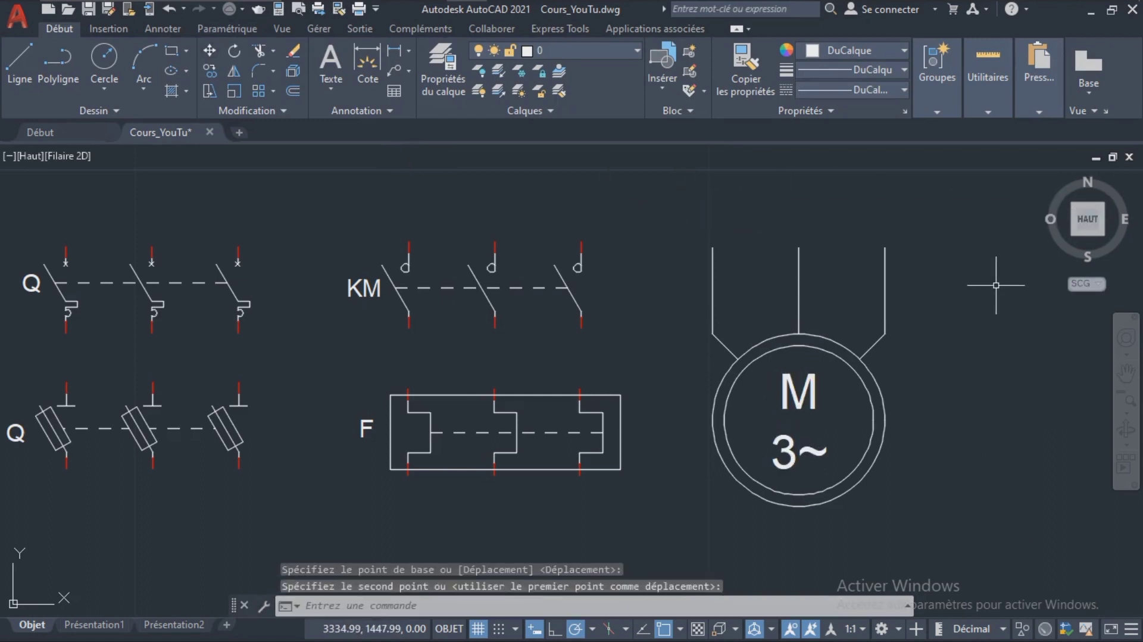
Step: Group both motor circles and the M 3~ label into one unnamed group
click(822, 345)
click(822, 345)
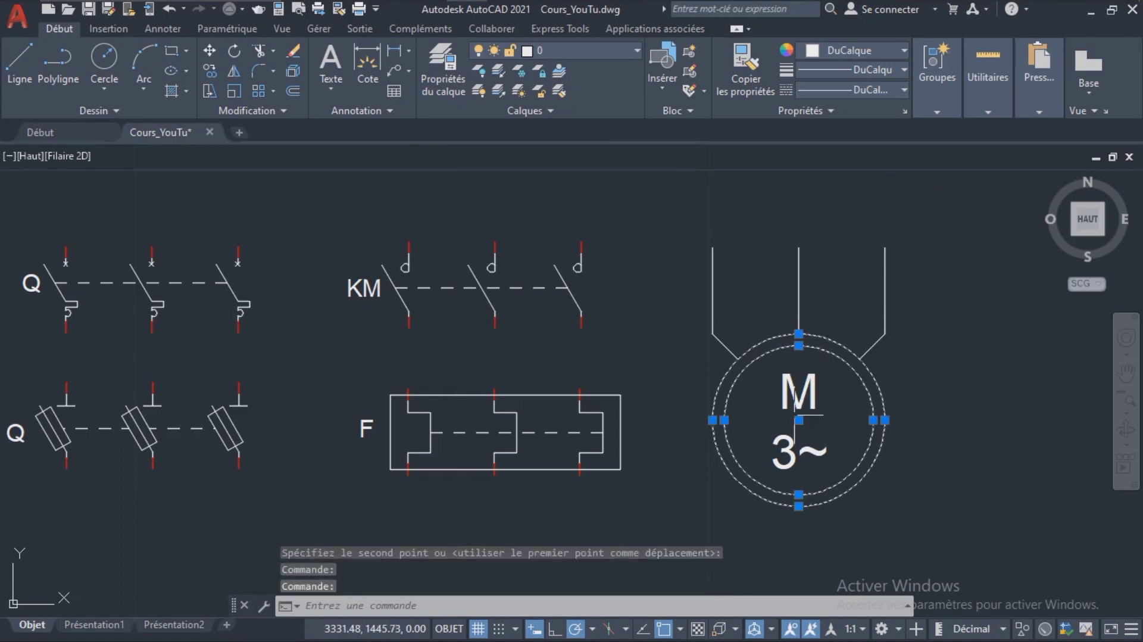
click(804, 446)
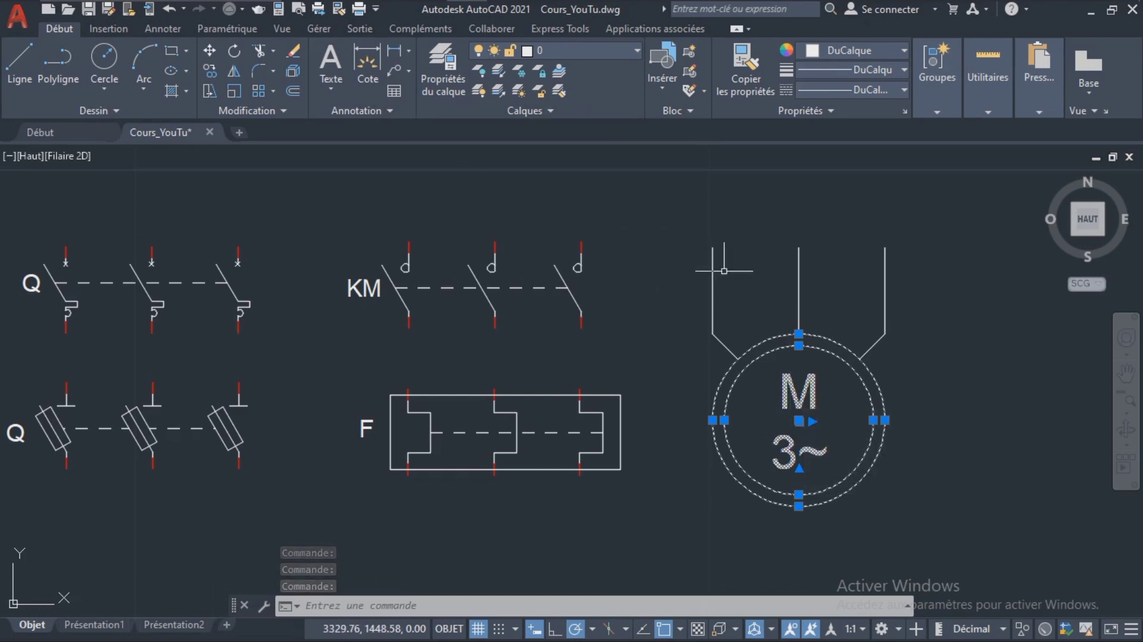
text(gp)
key(Return)
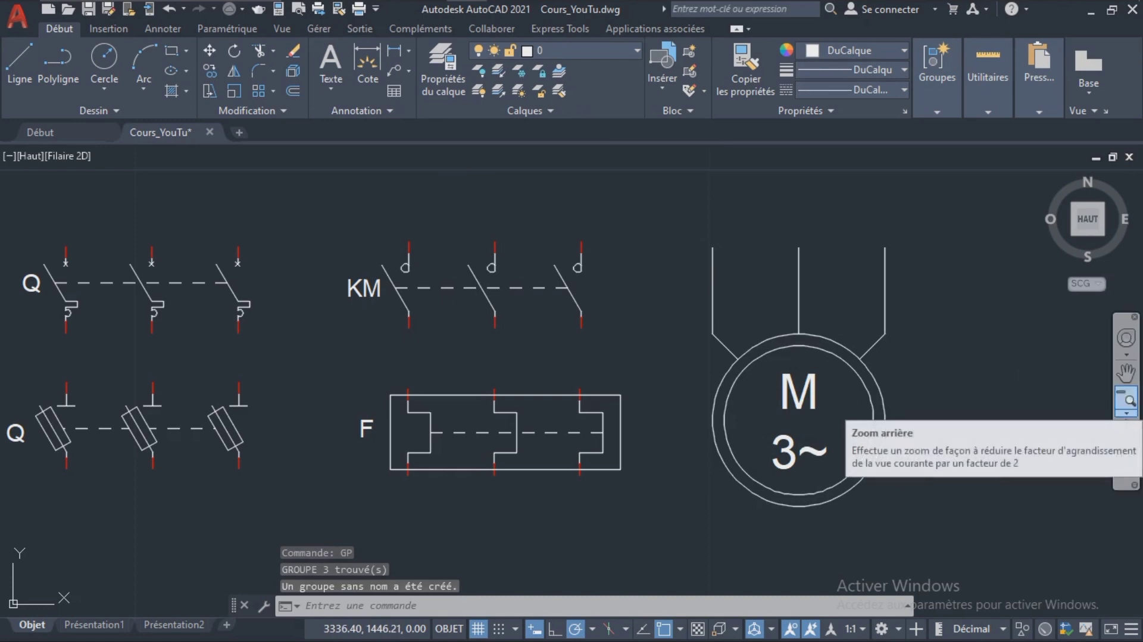
drag(698, 331, 696, 306)
key(Escape)
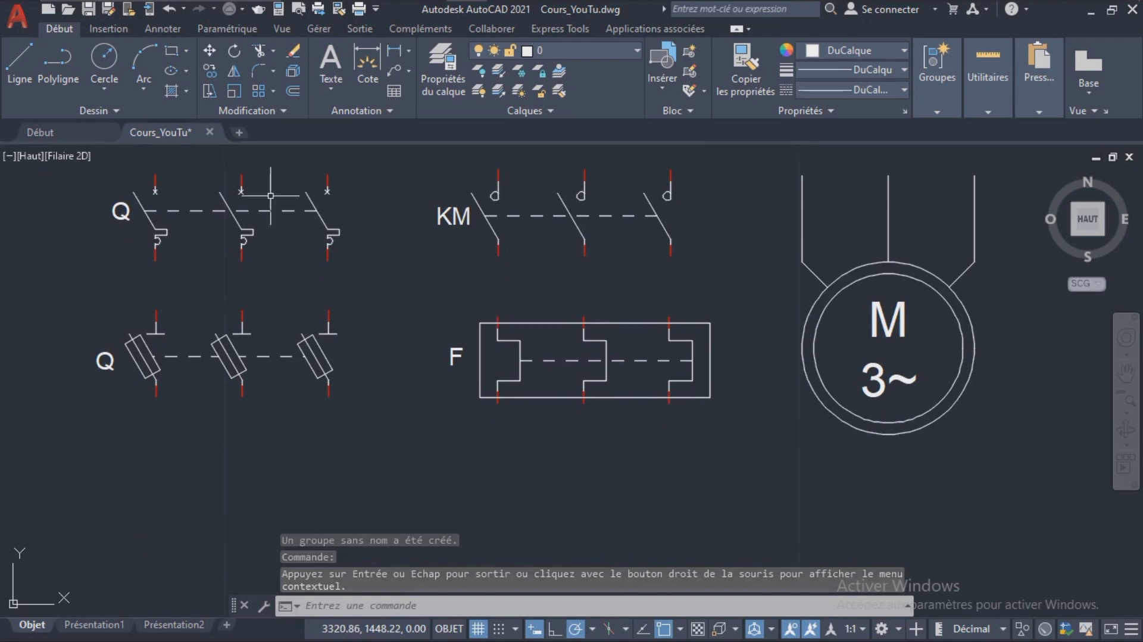
Step: Window-select the F fuse block with its label and move it slightly left
click(20, 60)
drag(739, 396, 748, 459)
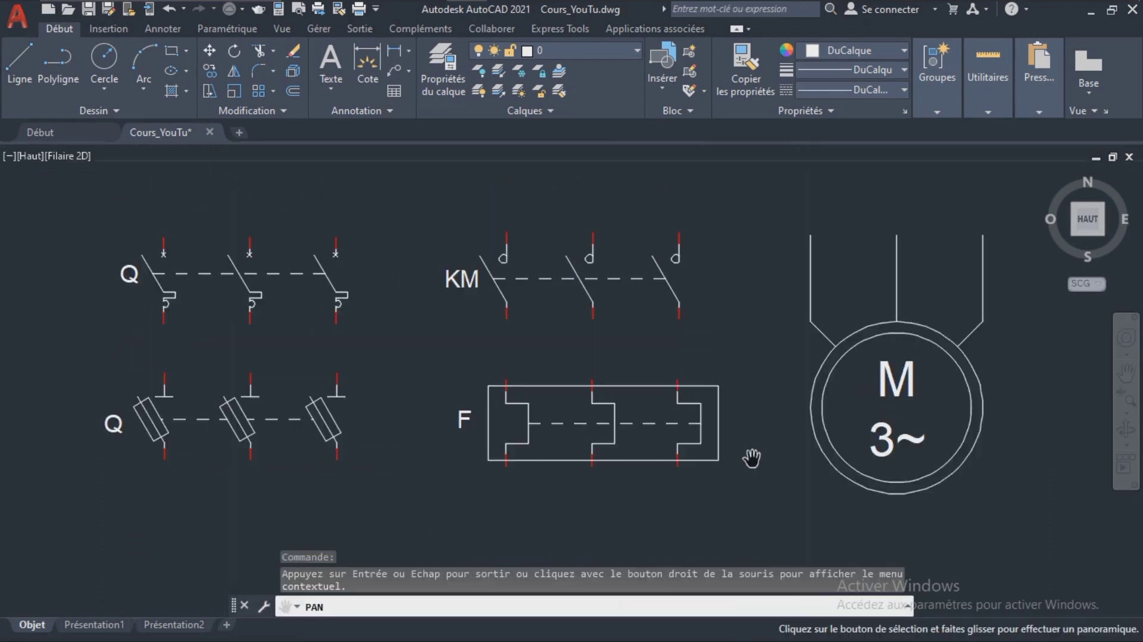
key(Escape)
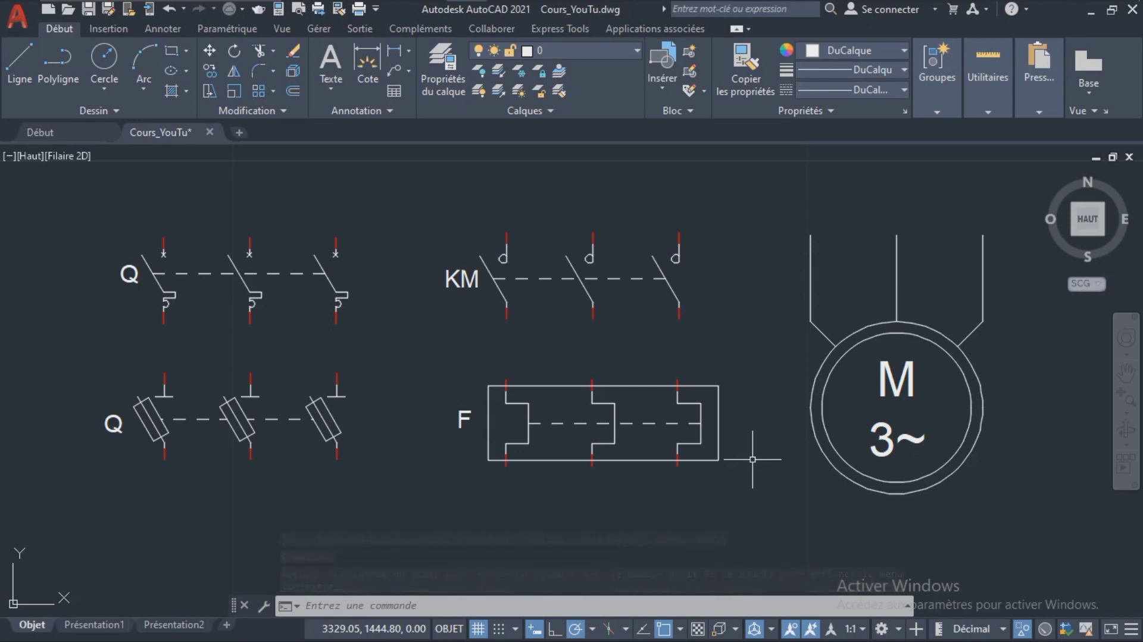
click(458, 361)
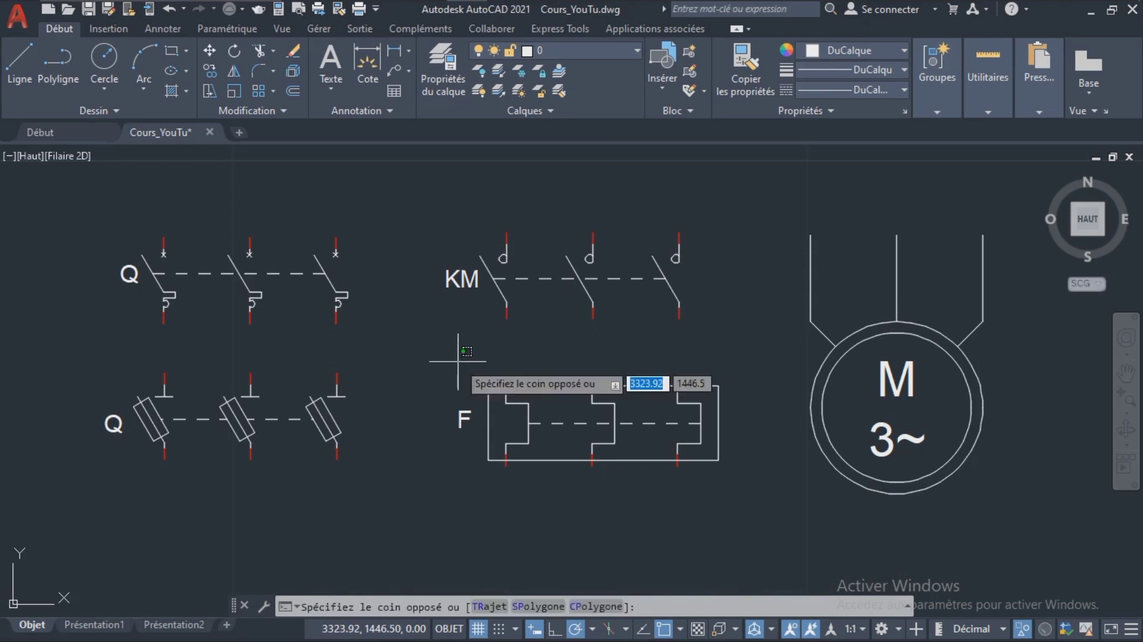
click(732, 503)
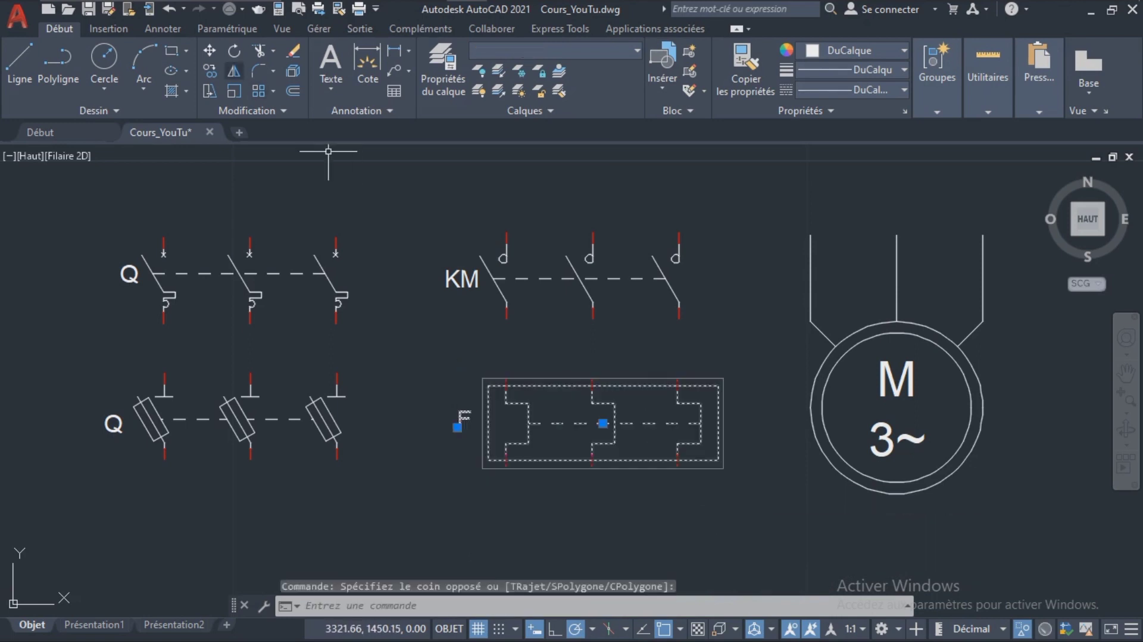
text(m)
key(Return)
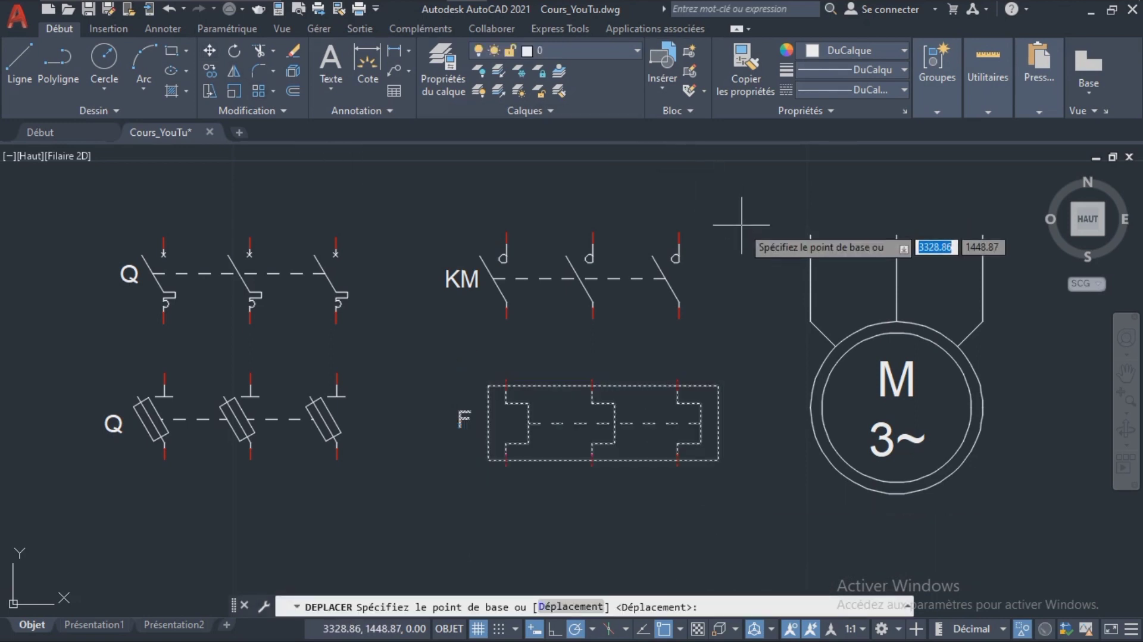
click(741, 224)
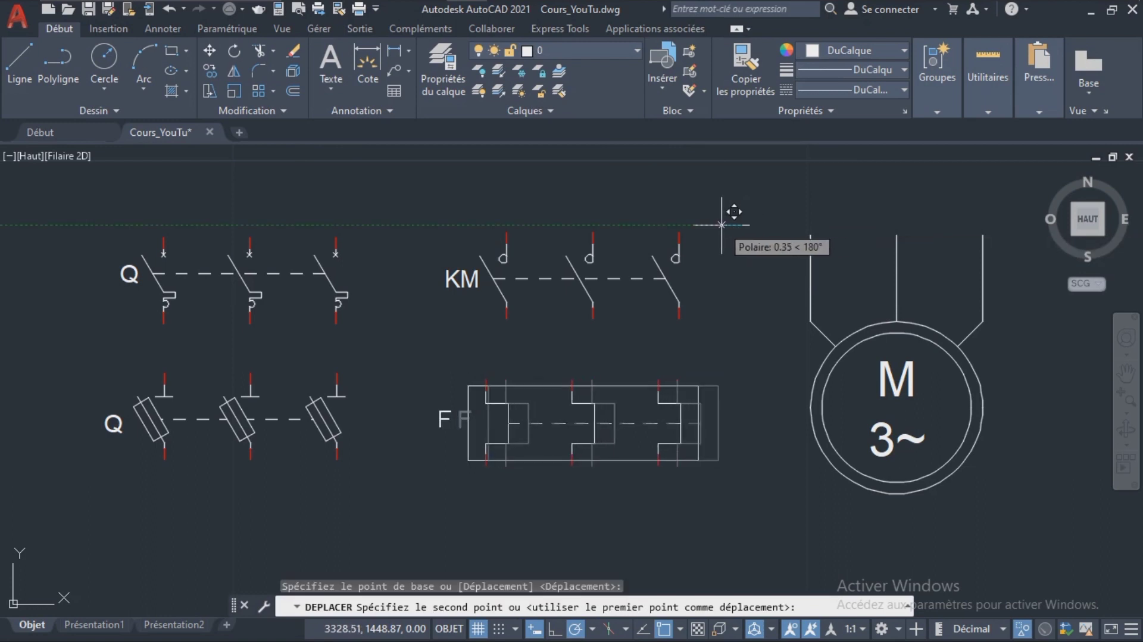
click(725, 224)
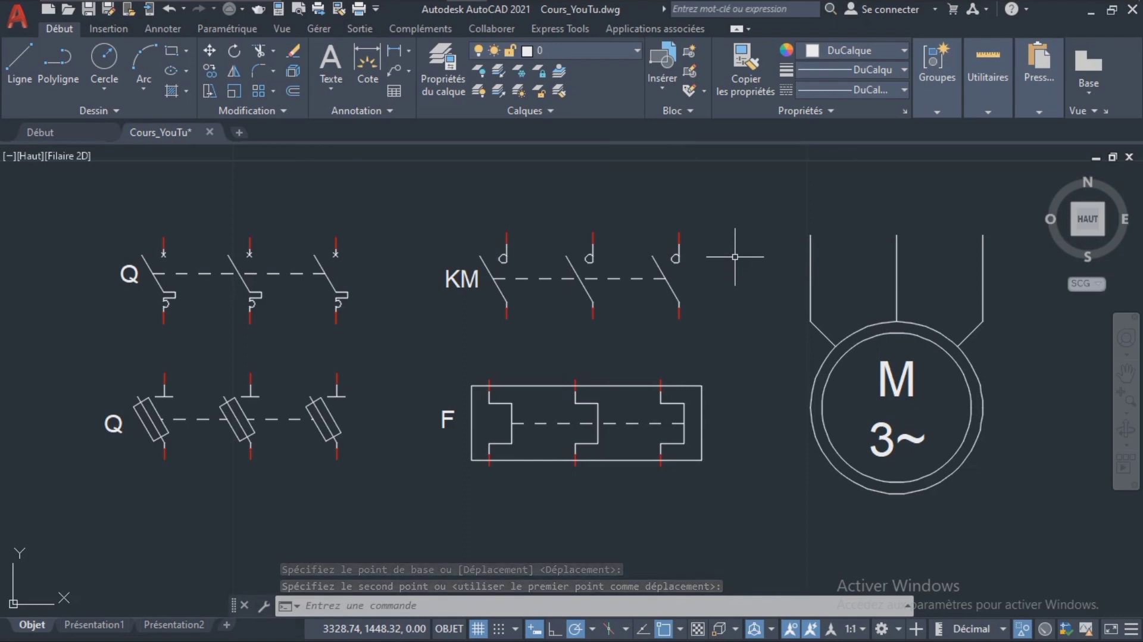
Step: Zoom to fit all drawing objects in the view
text(z)
key(Return)
text(o)
key(Return)
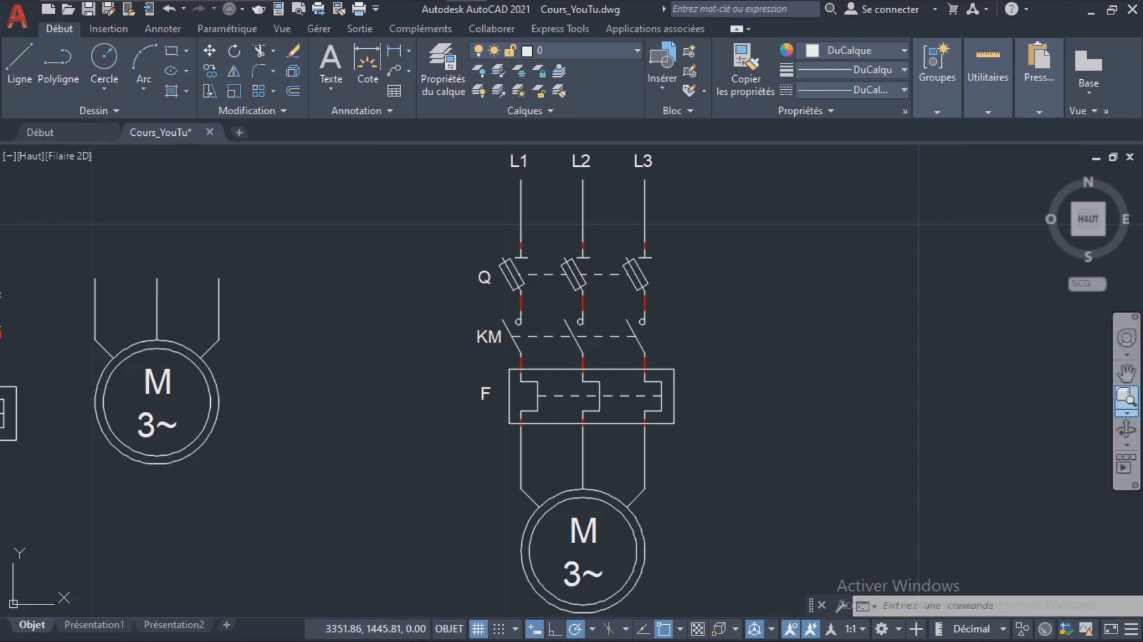
Step: Zoom in and pan down the circuit from the L1, L2, L3 supply lines to the M 3~ motor
click(1125, 411)
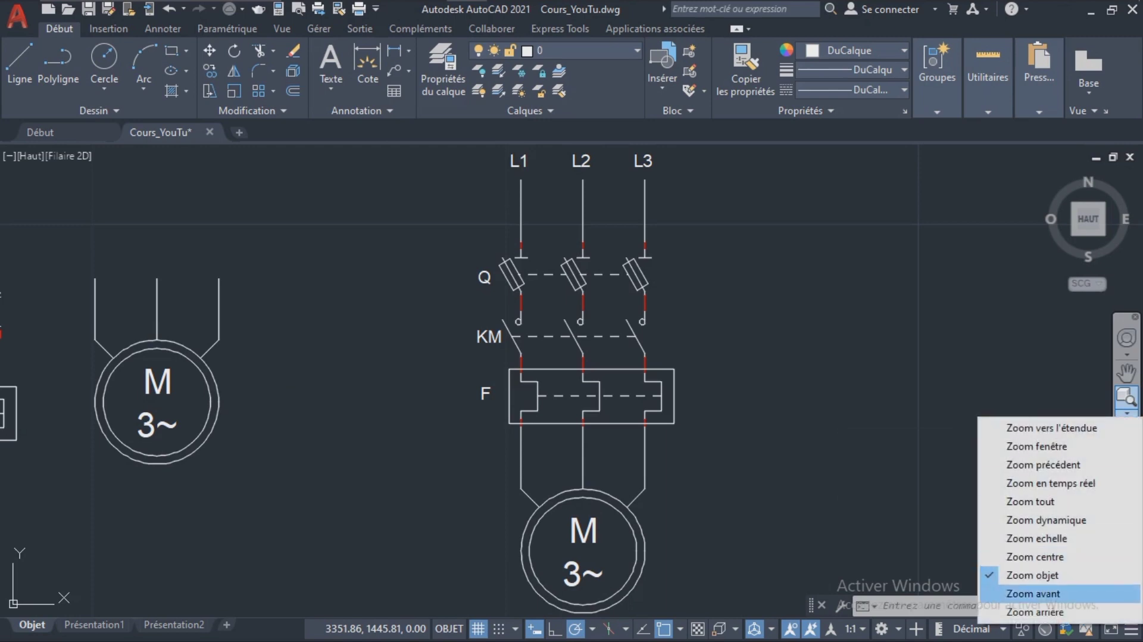
click(1023, 594)
click(1125, 374)
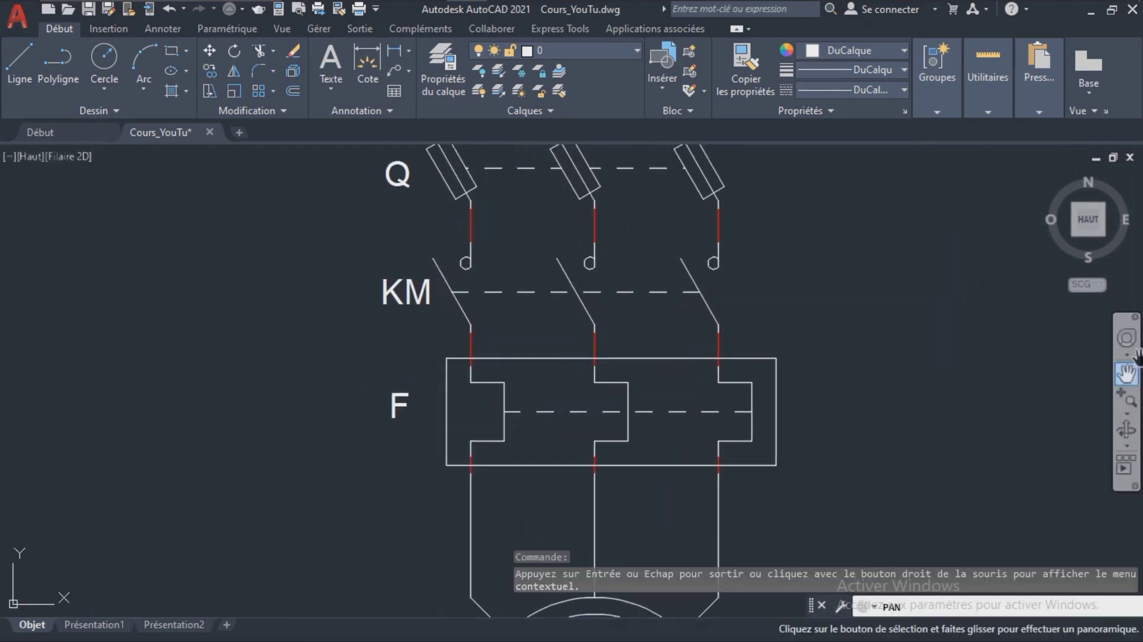
mouse_move(736, 176)
mouse_down()
mouse_move(706, 430)
mouse_move(726, 377)
mouse_move(722, 258)
mouse_up()
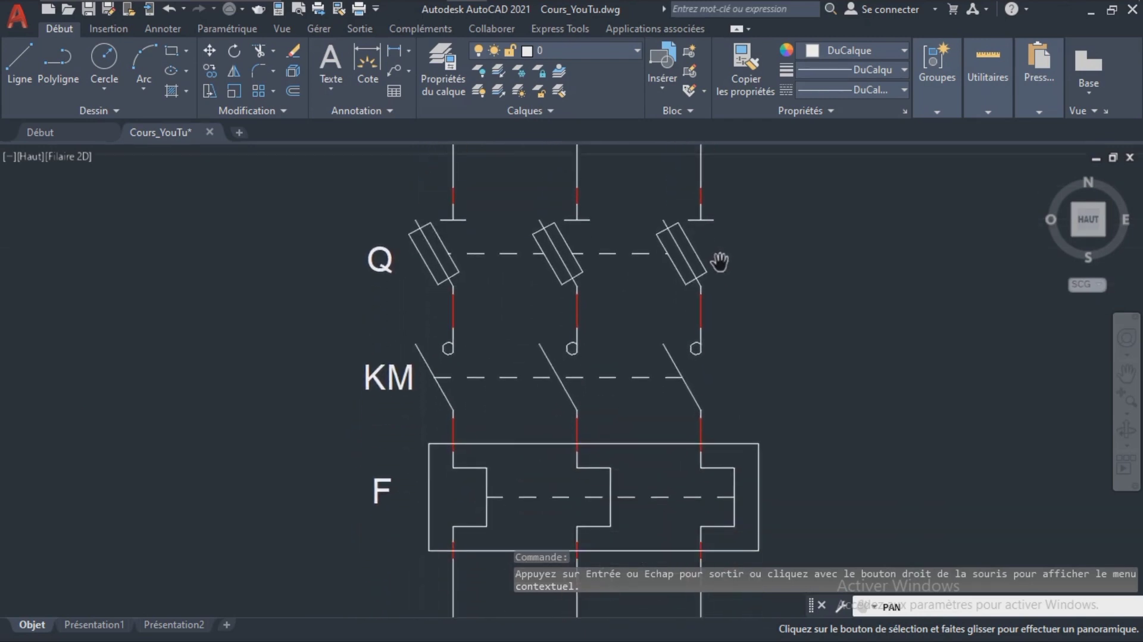
drag(707, 328, 703, 226)
mouse_move(689, 301)
mouse_down()
mouse_move(694, 244)
mouse_move(709, 231)
mouse_up()
drag(678, 333, 679, 258)
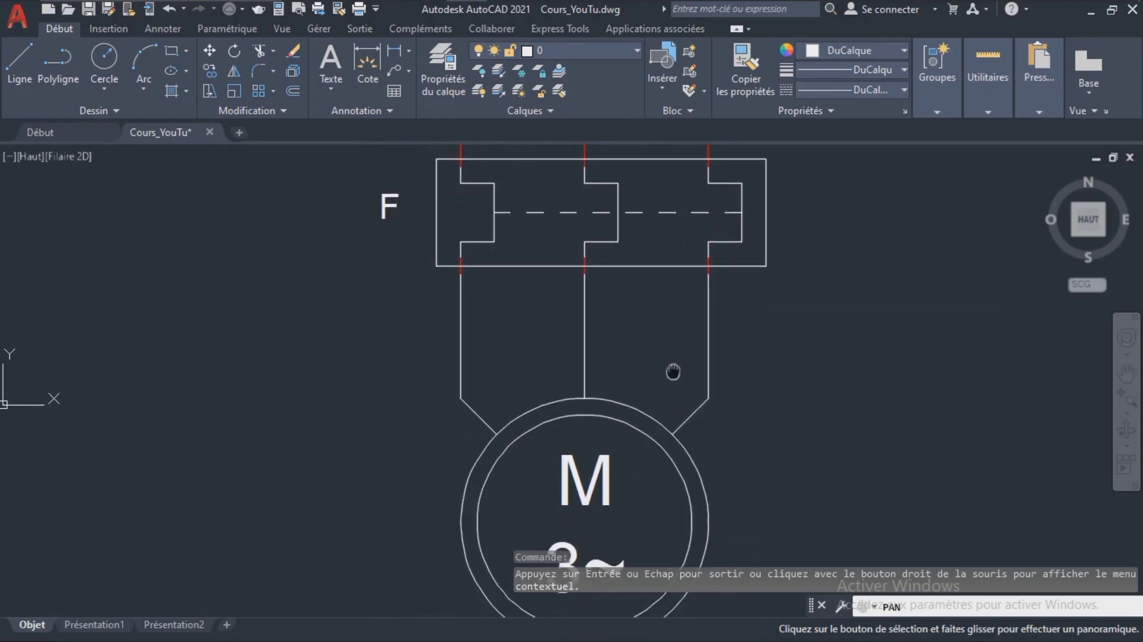